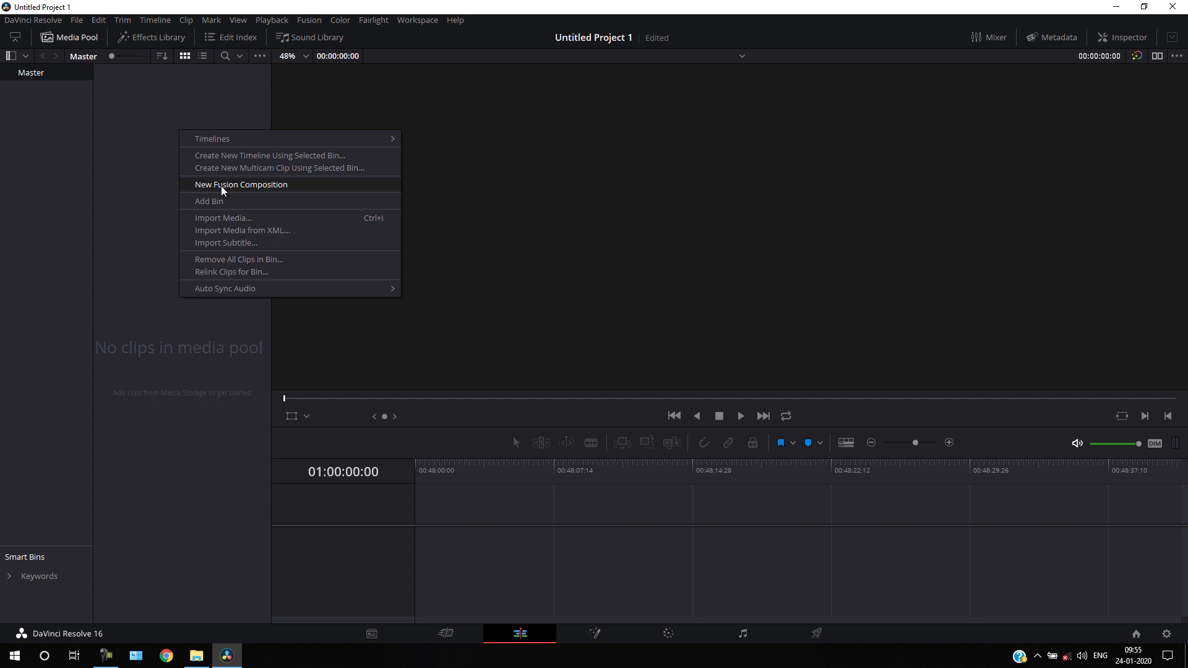
# Start a new Fusion composition clip in the media pool and name it "Fusion Comp".
pyautogui.click(220, 188)
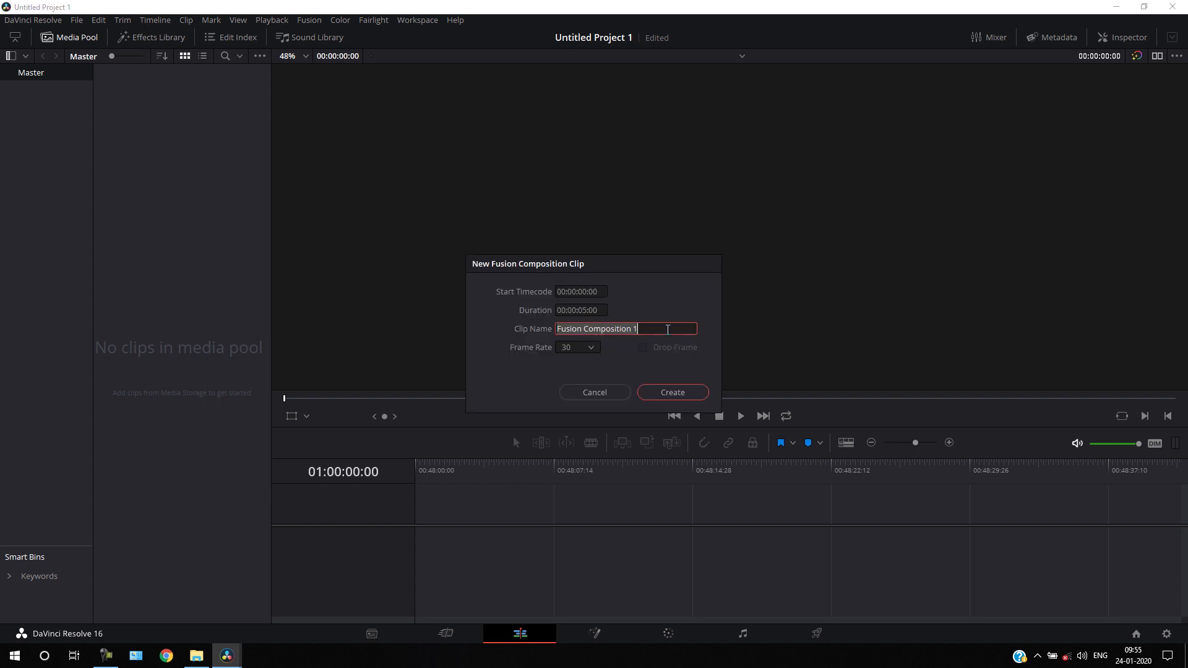
pyautogui.click(606, 334)
pyautogui.press('Delete')
pyautogui.press('Delete')
pyautogui.press('Delete')
pyautogui.press('Delete')
pyautogui.press('Delete')
pyautogui.press('Delete')
pyautogui.press('Delete')
pyautogui.press('Delete')
pyautogui.press('Delete')
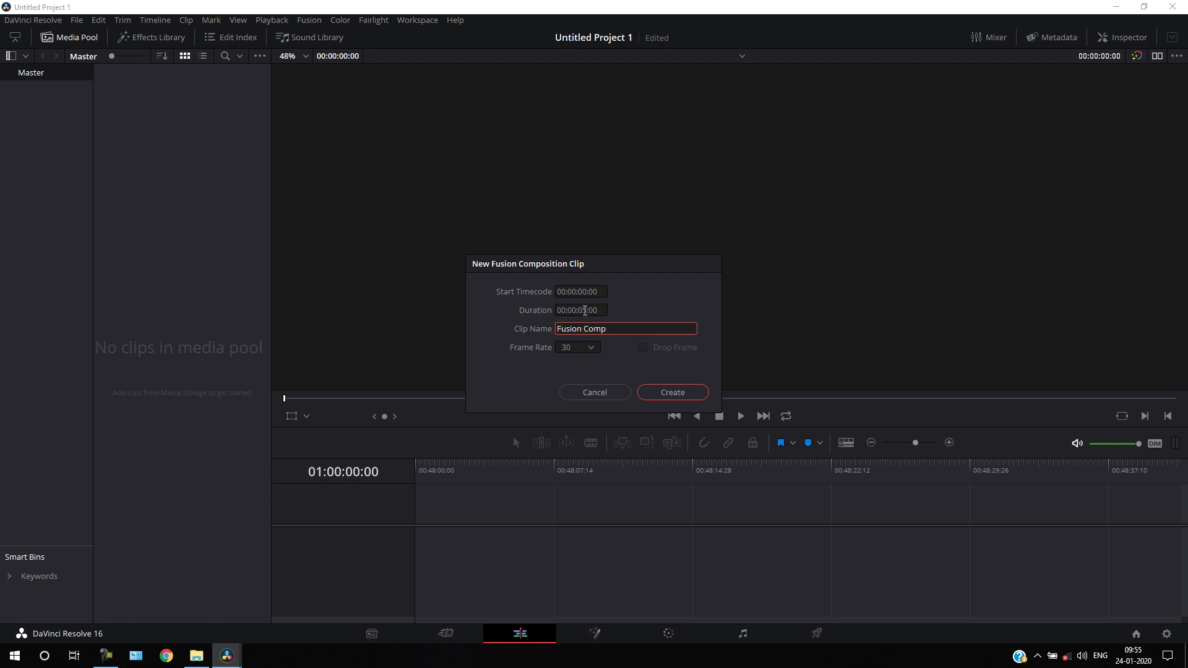
# Set the composition's duration to 00:00:03:00 and create the clip.
pyautogui.click(585, 310)
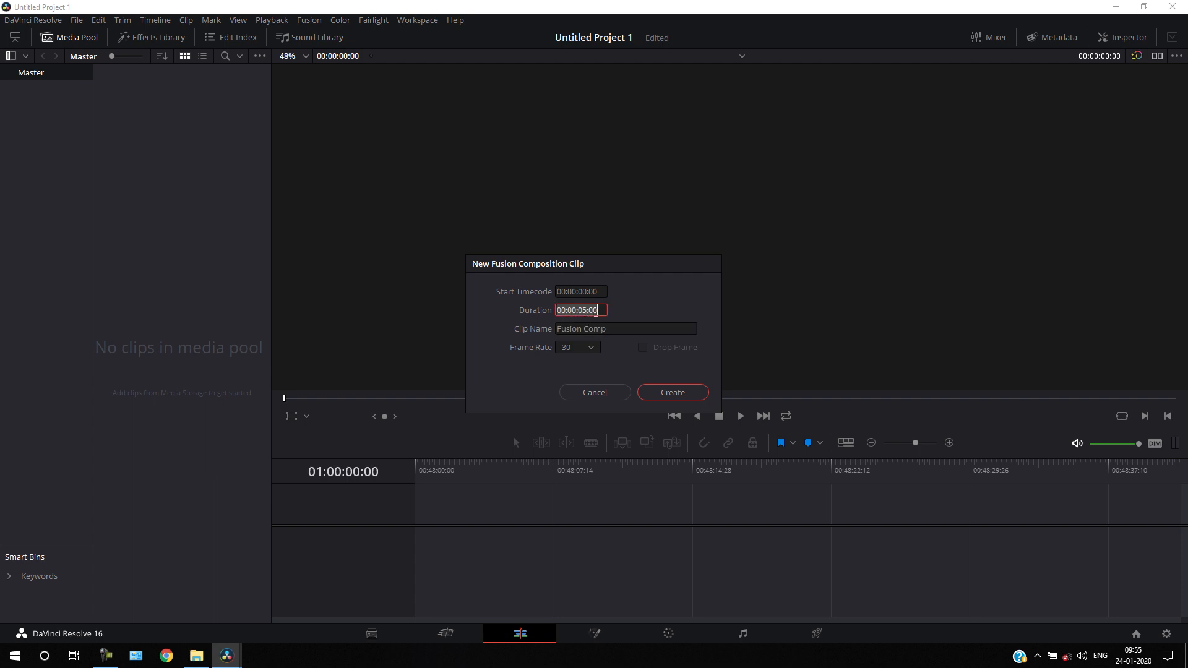
pyautogui.click(596, 311)
pyautogui.press('Left')
pyautogui.press('Left')
pyautogui.press('Left')
pyautogui.press('BackSpace')
pyautogui.write('3')
pyautogui.click(687, 391)
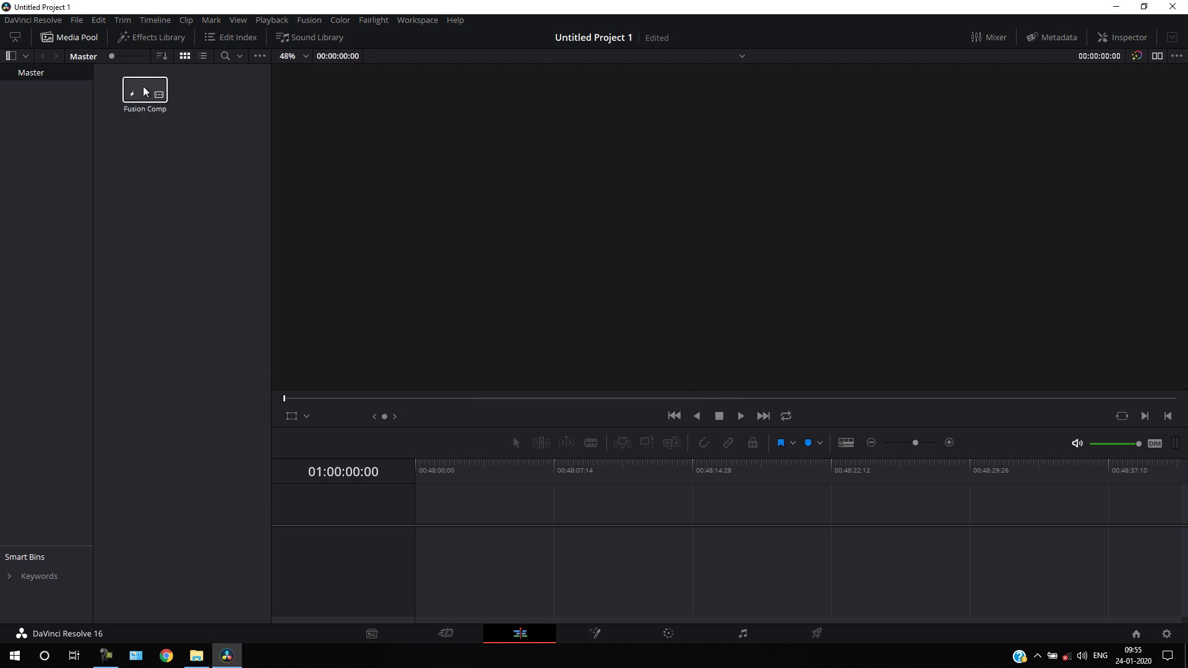
# Place the Fusion Comp clip at the timeline's start and open it in the Fusion page, with MediaOut1 moved aside to free space.
pyautogui.moveTo(145, 92); pyautogui.dragTo(422, 531)
pyautogui.click(594, 633)
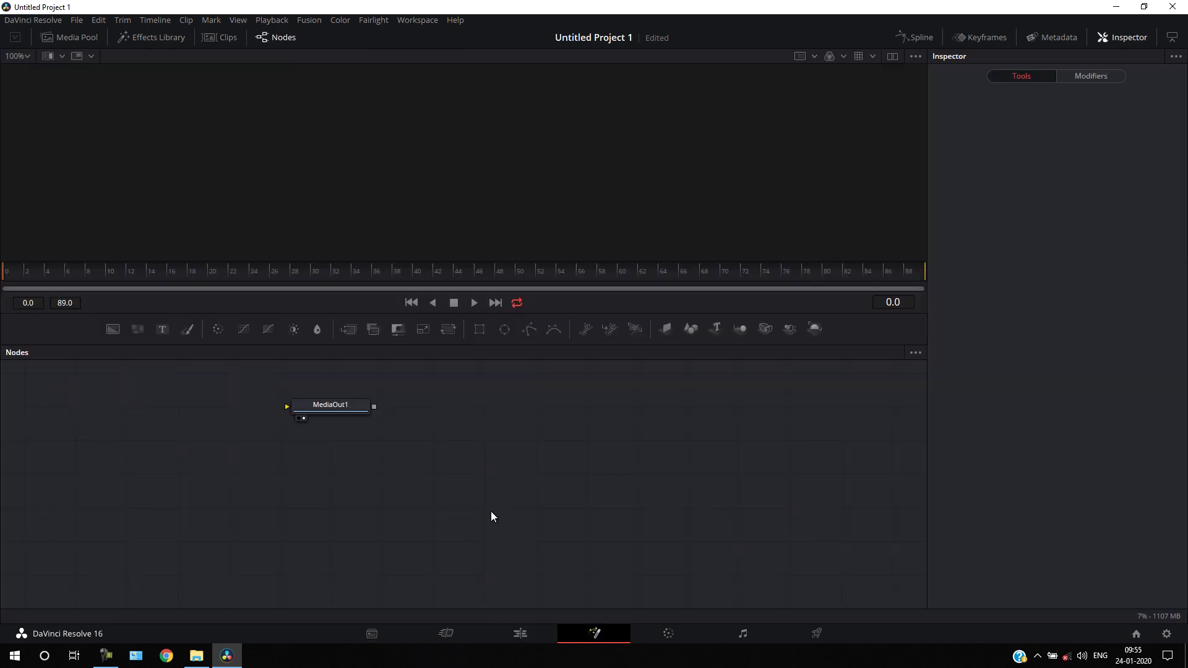
pyautogui.moveTo(335, 408); pyautogui.dragTo(856, 554)
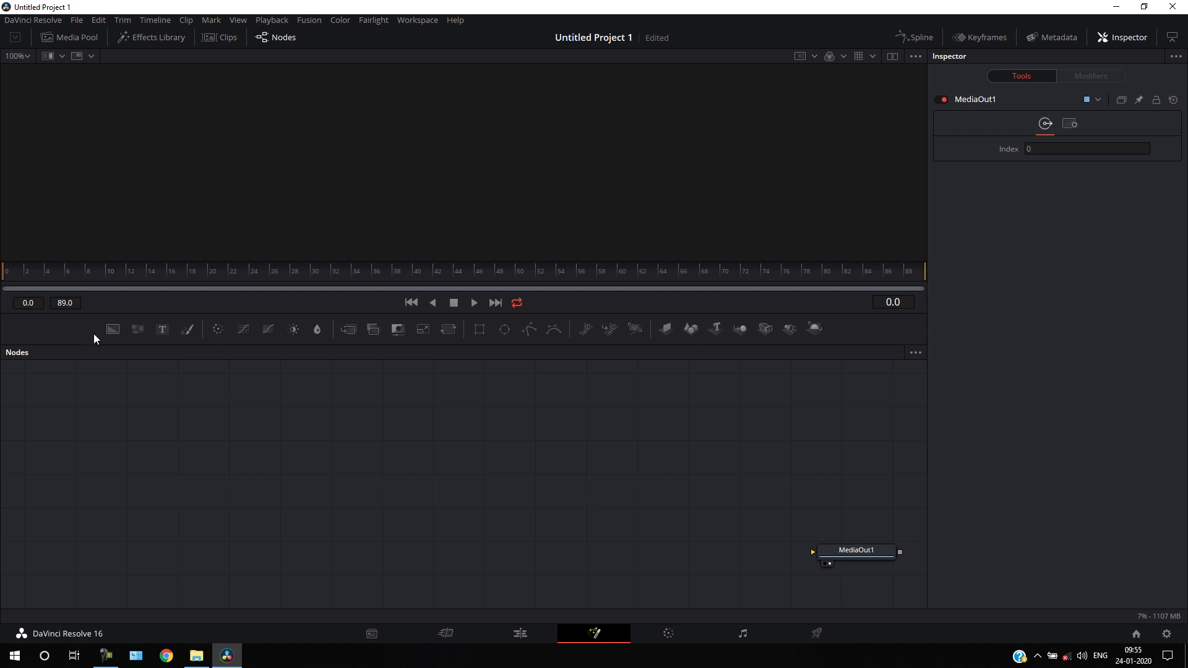
# Add a Background node, show it in the viewer, and set its type to Four Corner.
pyautogui.moveTo(109, 328); pyautogui.dragTo(273, 456)
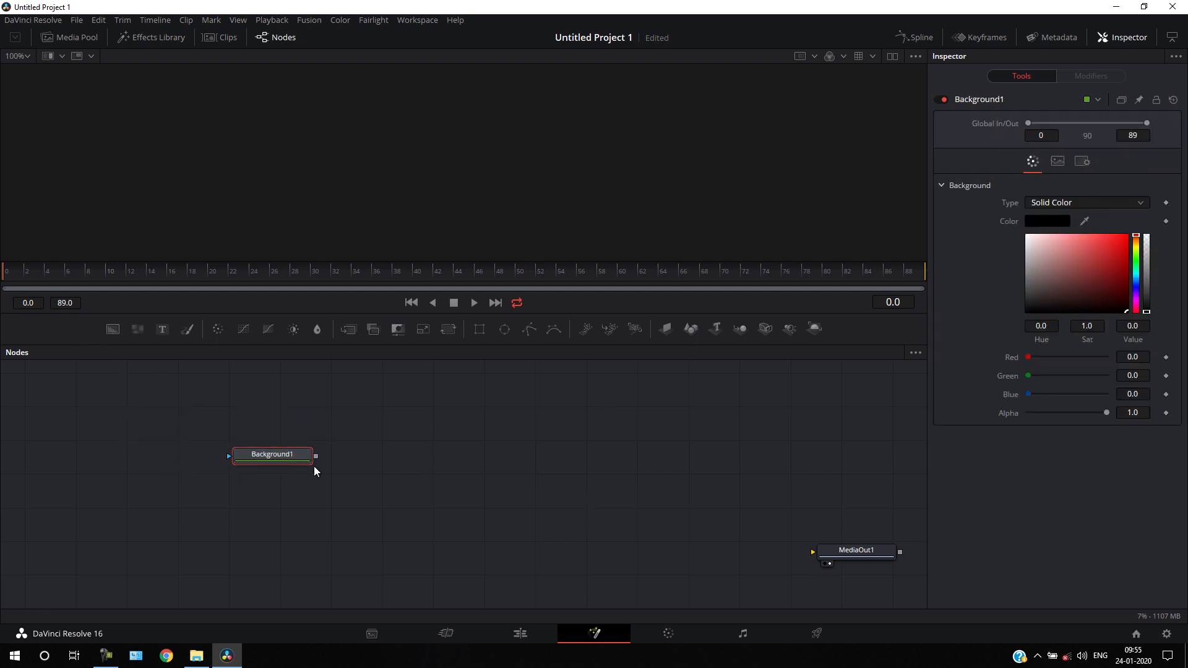
pyautogui.press('1')
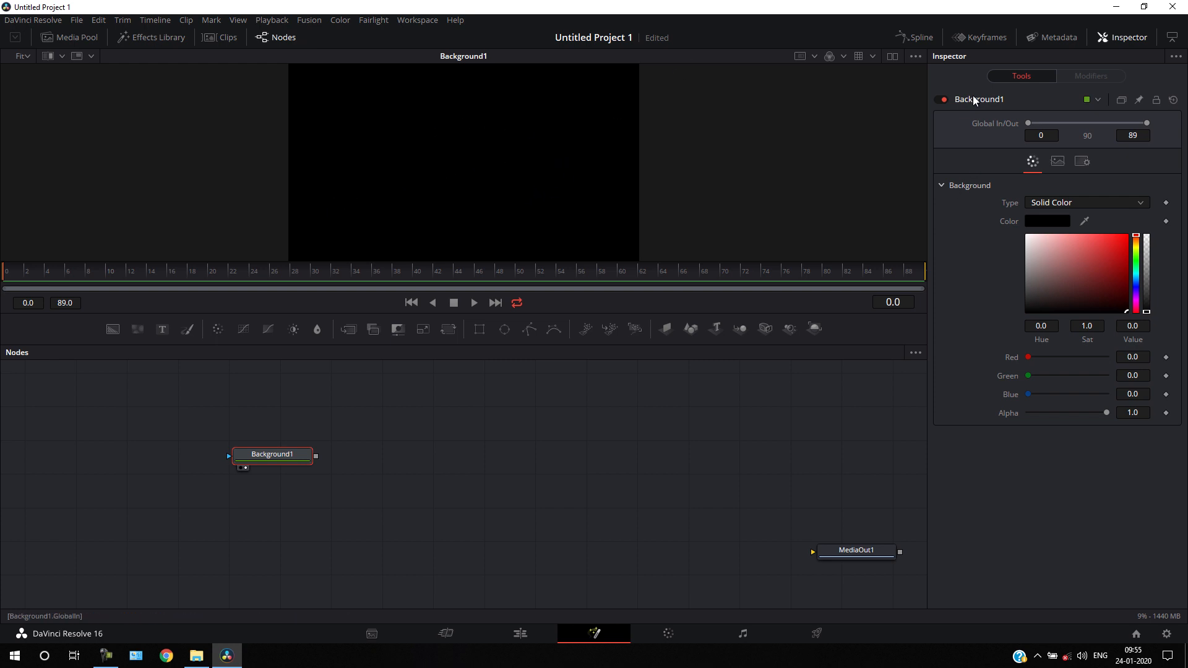
pyautogui.click(1067, 201)
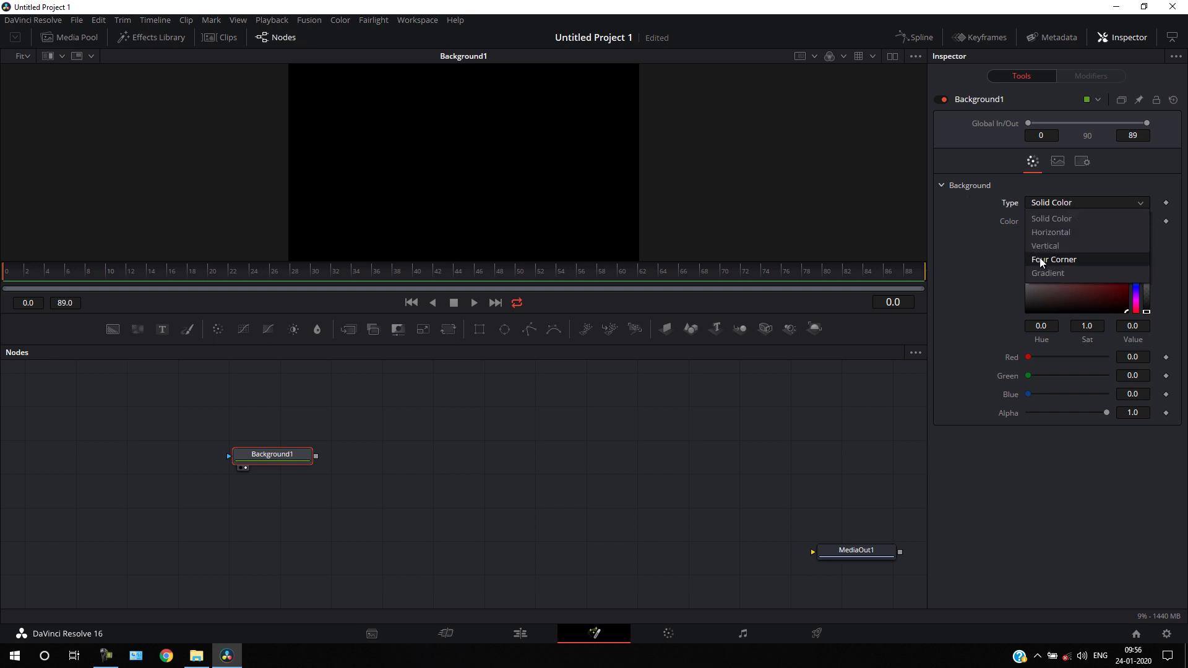
pyautogui.click(1062, 255)
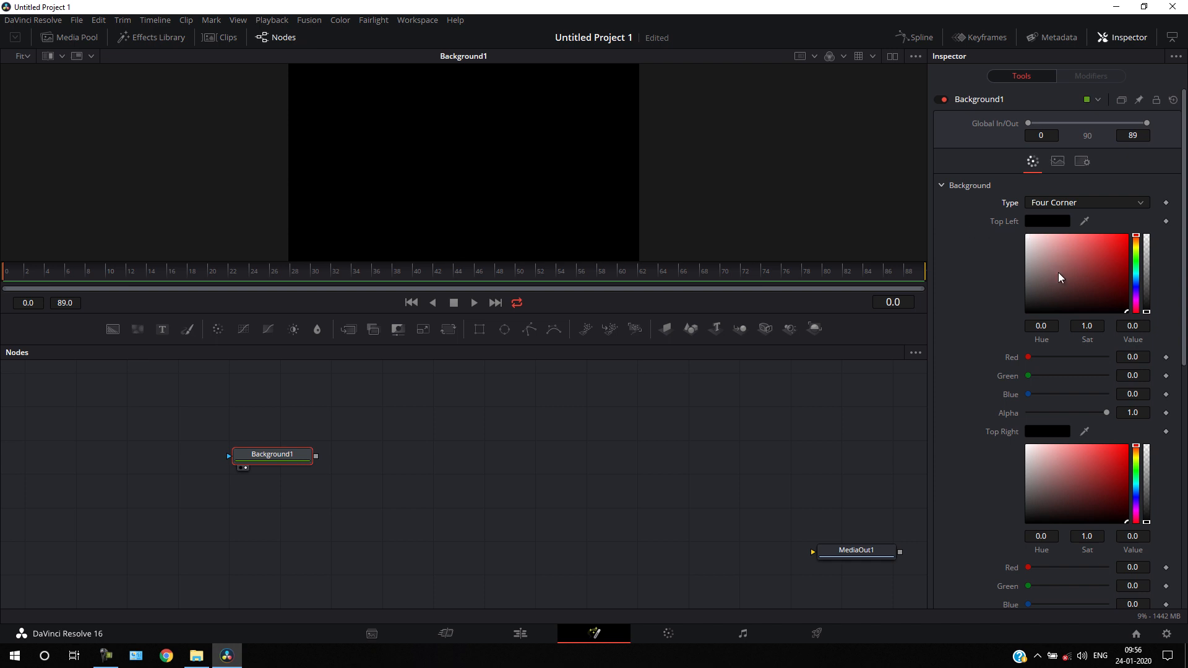
# Colour the background's top left corner pure blue, with Red 0.0 and Blue 0.9.
pyautogui.moveTo(1117, 277); pyautogui.dragTo(1156, 232)
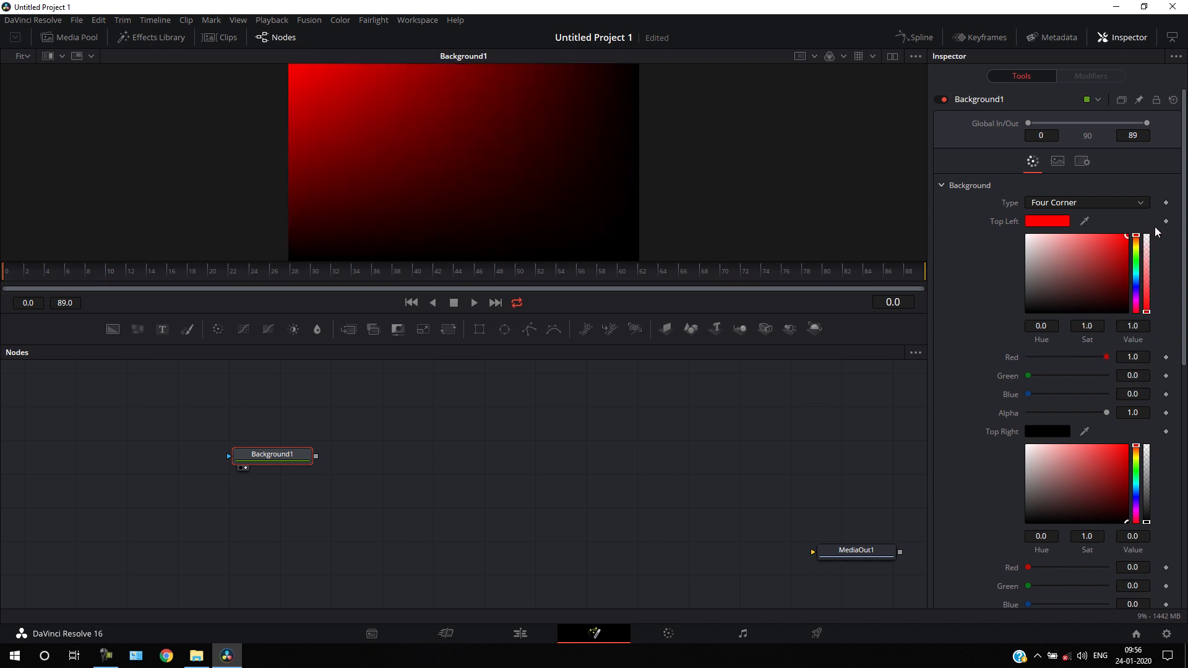
pyautogui.click(1138, 289)
pyautogui.moveTo(1140, 290); pyautogui.dragTo(1139, 291)
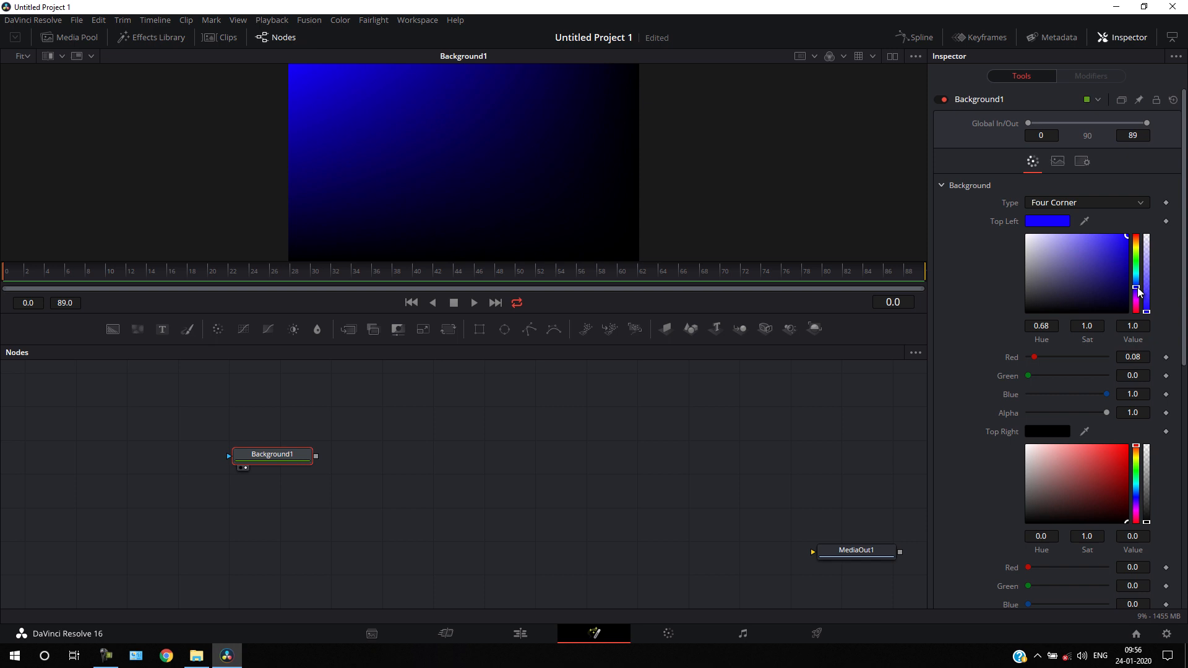
pyautogui.moveTo(1034, 357); pyautogui.dragTo(1012, 363)
pyautogui.doubleClick(1135, 394)
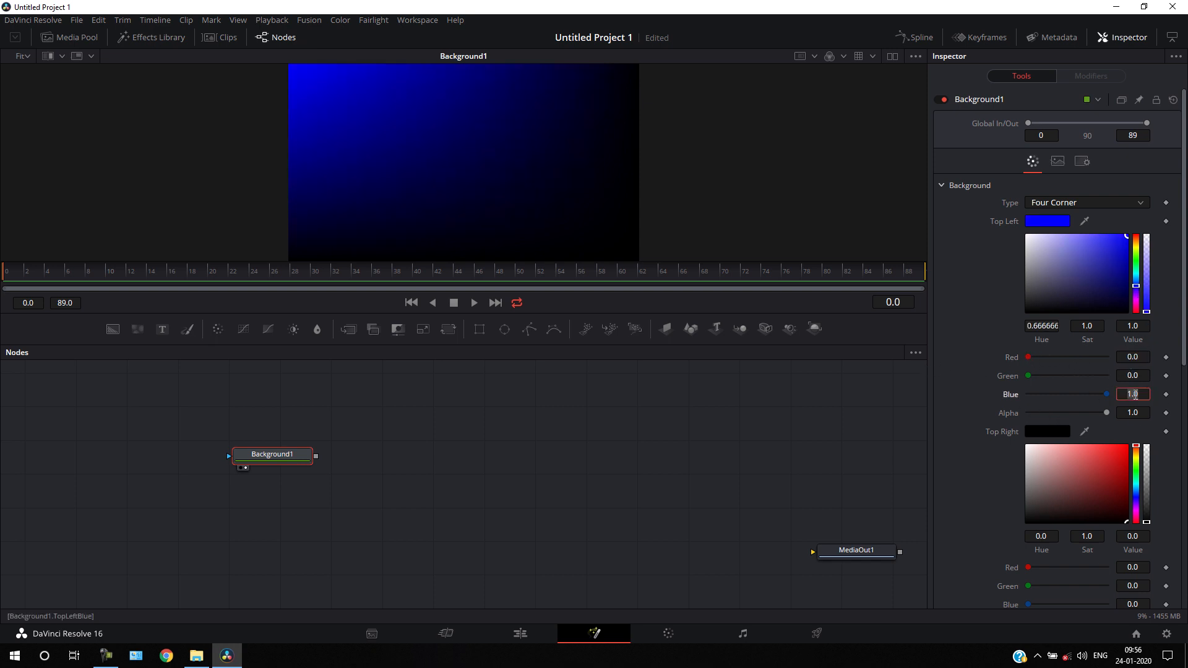
pyautogui.write('.9')
pyautogui.press('Tab')
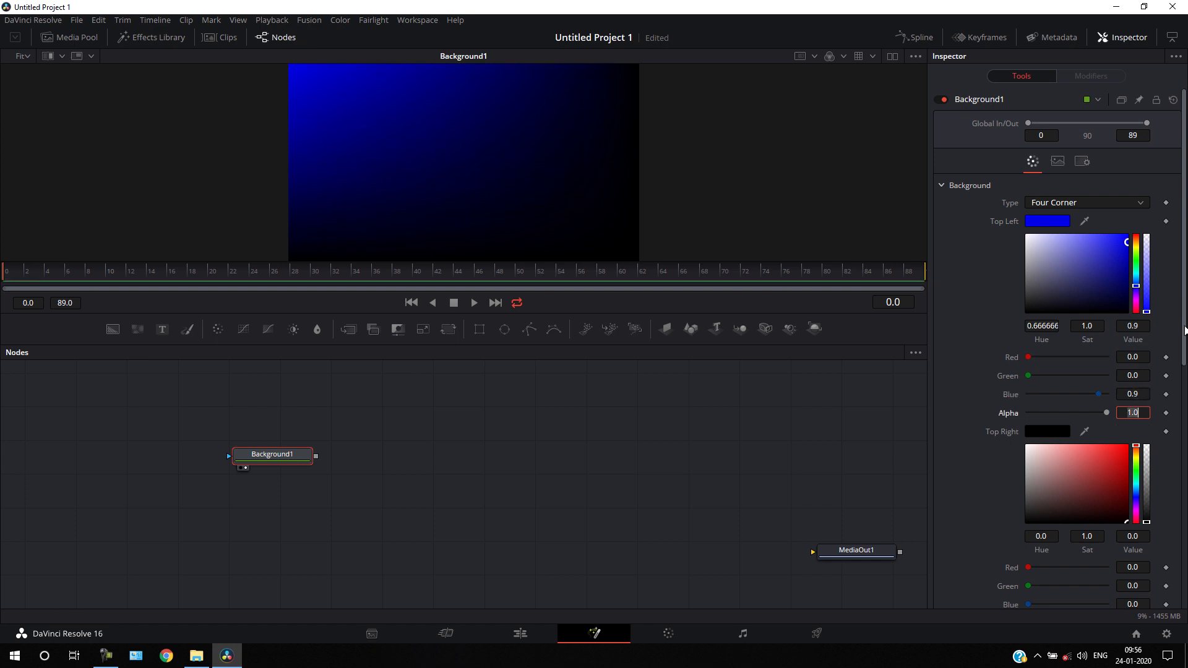
# Colour the background's bottom right corner dark red, with a Red value of 0.6.
pyautogui.scroll(-8, 1171, 429)
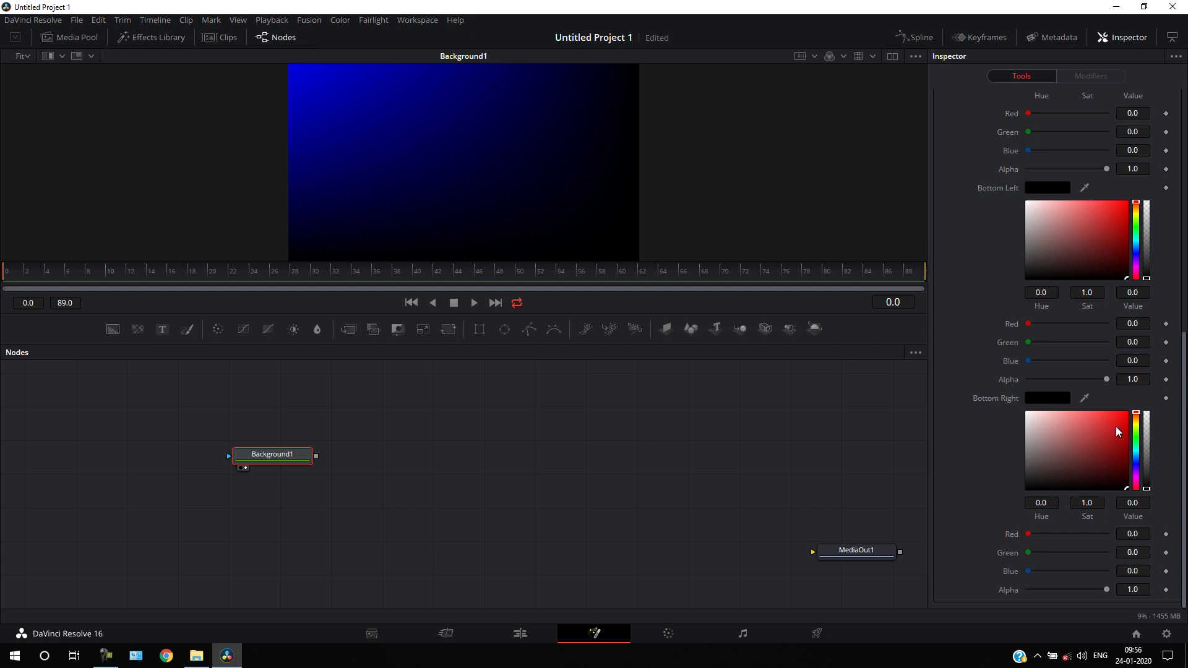
pyautogui.moveTo(1101, 430); pyautogui.dragTo(1173, 402)
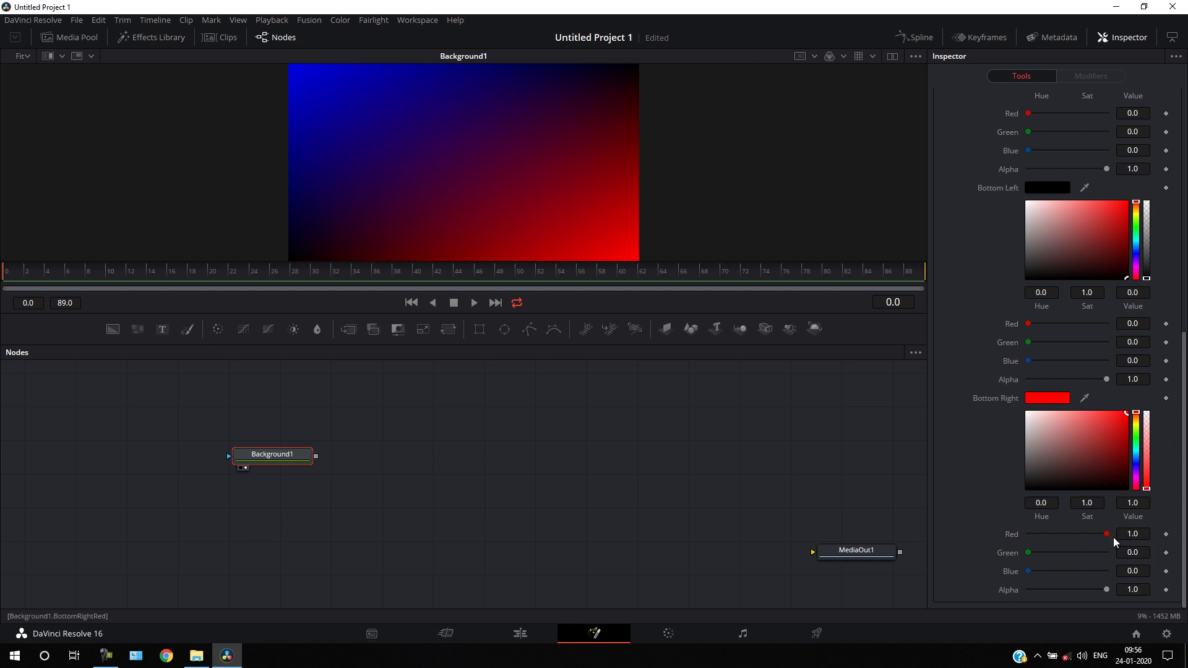
pyautogui.moveTo(1107, 534); pyautogui.dragTo(1079, 532)
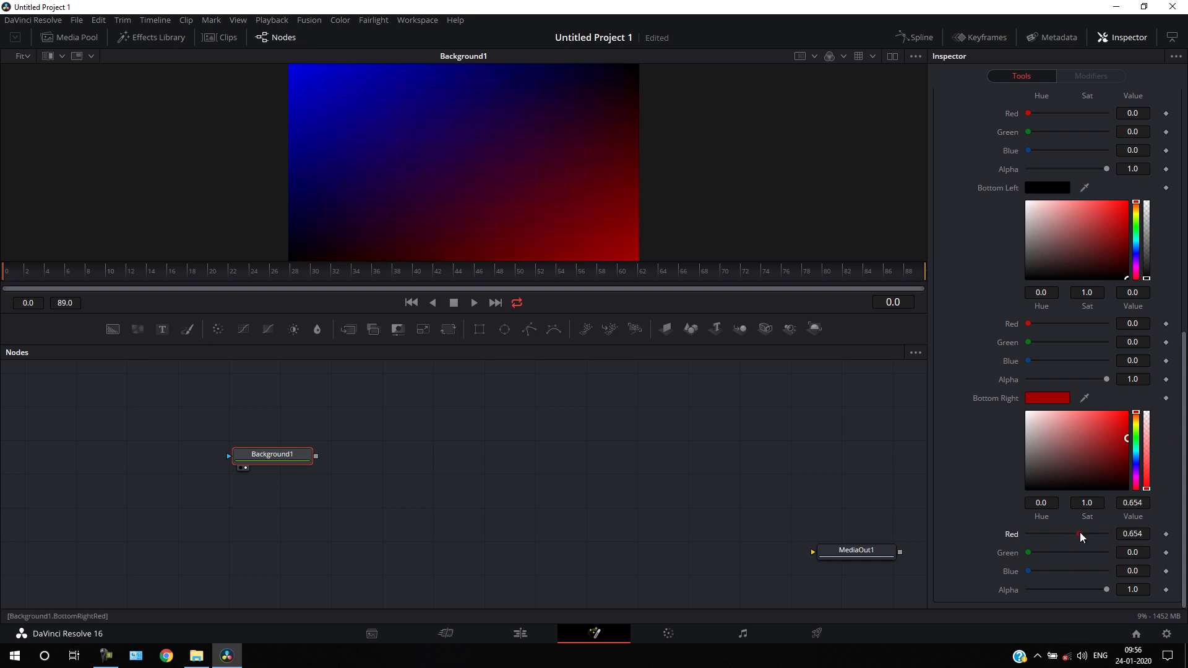
pyautogui.click(1135, 533)
pyautogui.write('0.6')
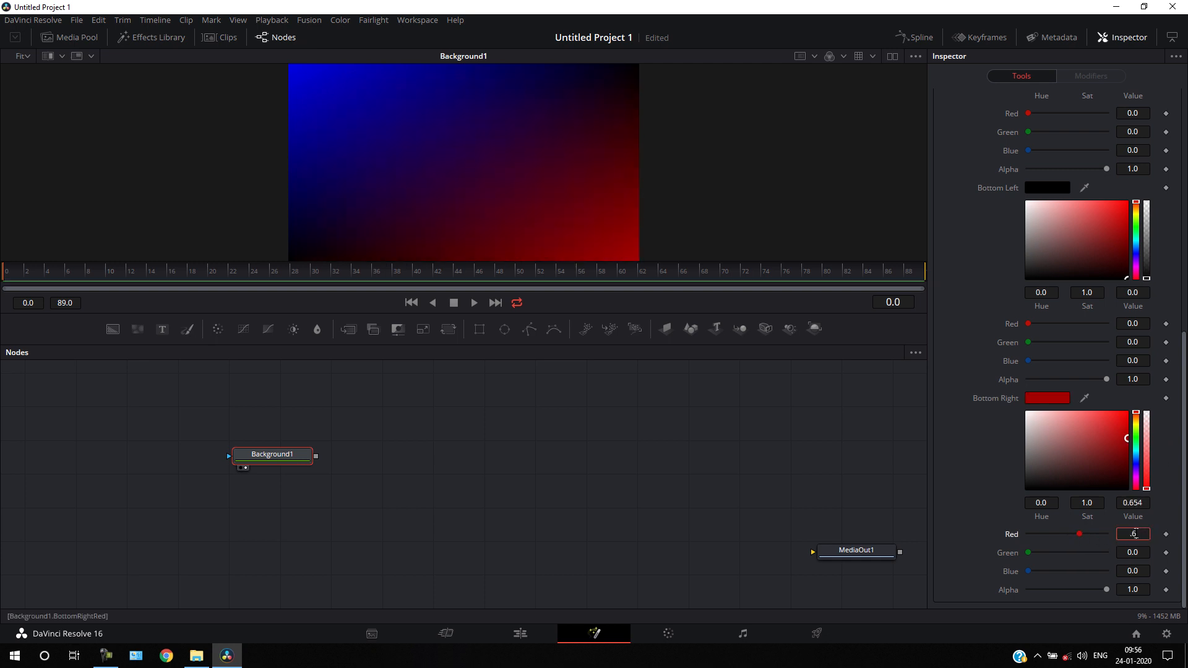
pyautogui.press('Tab')
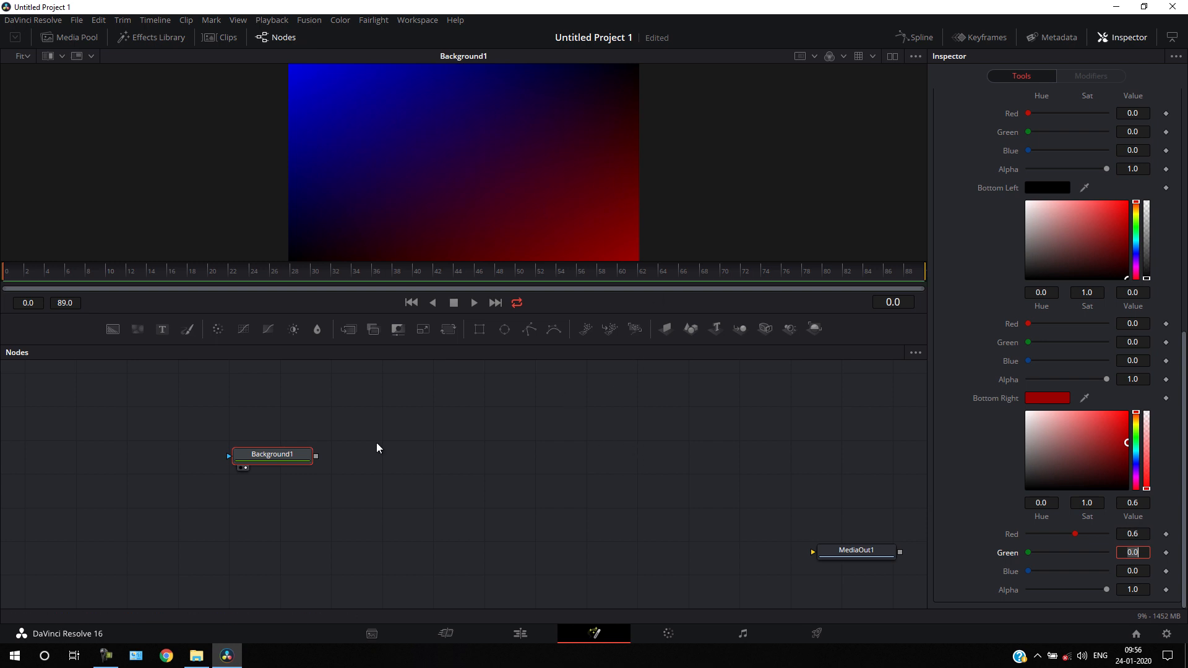
# Add an unconnected Text+ node above the repositioned Background1, show it in the viewer, and enter the text "CINEMATIC".
pyautogui.moveTo(281, 456); pyautogui.dragTo(252, 497)
pyautogui.click(341, 473)
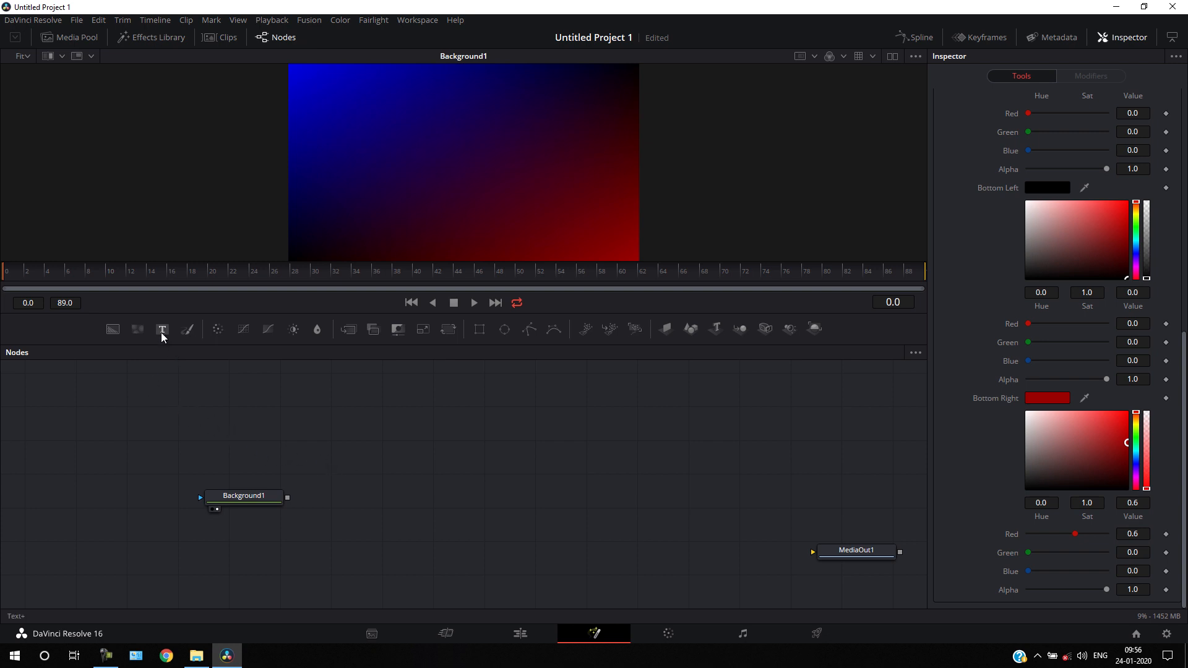
pyautogui.moveTo(162, 329); pyautogui.dragTo(343, 155)
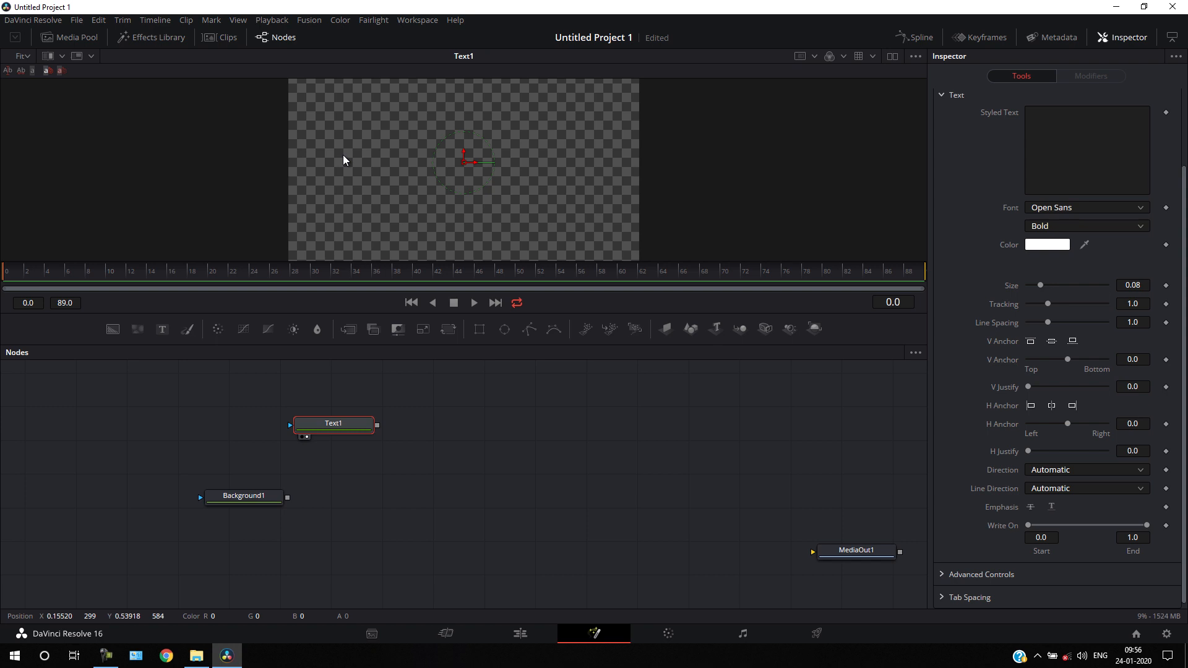
pyautogui.click(1091, 151)
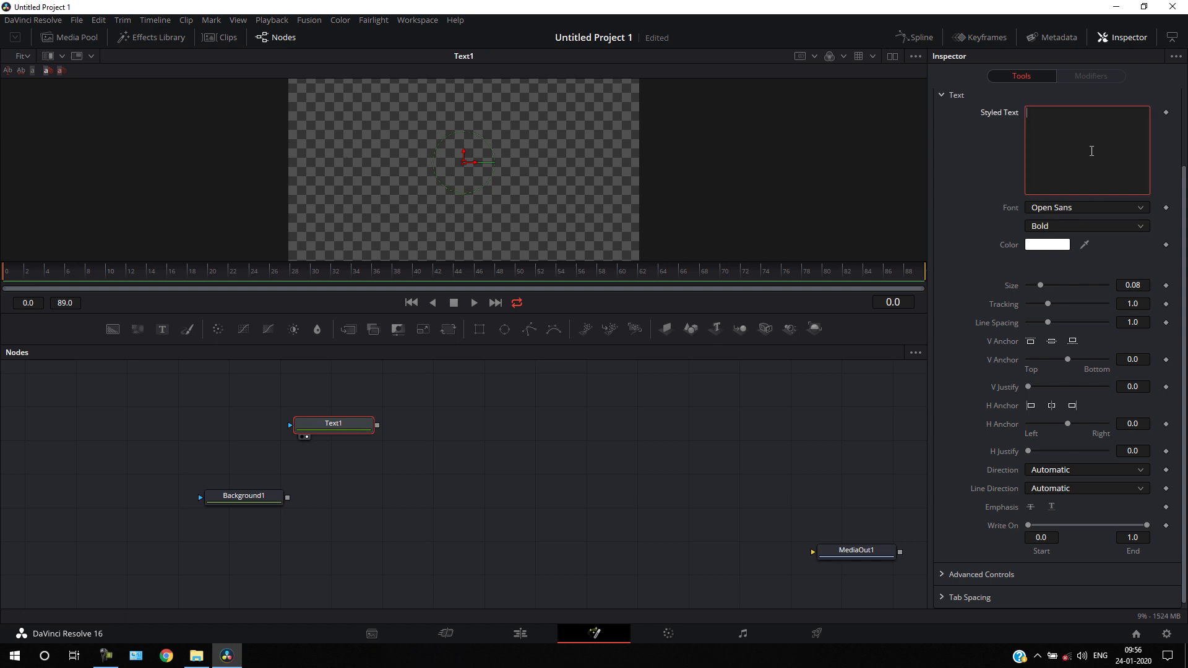
pyautogui.write('C')
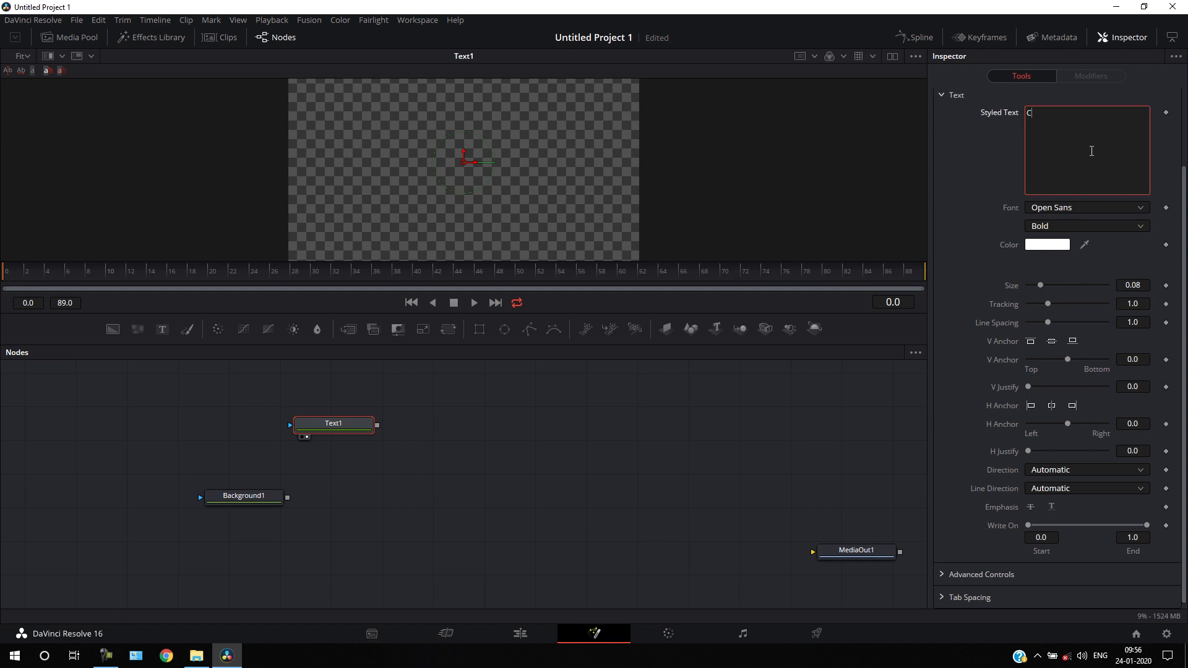
pyautogui.write('INEMATIC')
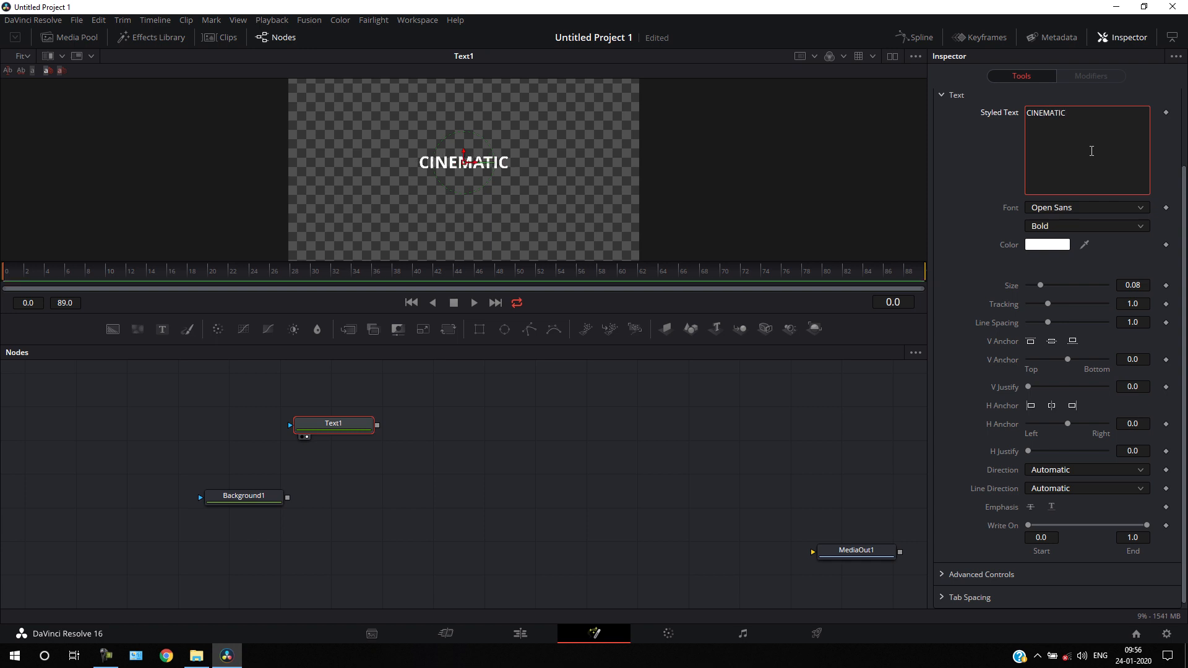
# Change the title's font to Arkitech Bold and set its size to 0.13.
pyautogui.click(1086, 206)
pyautogui.press('a')
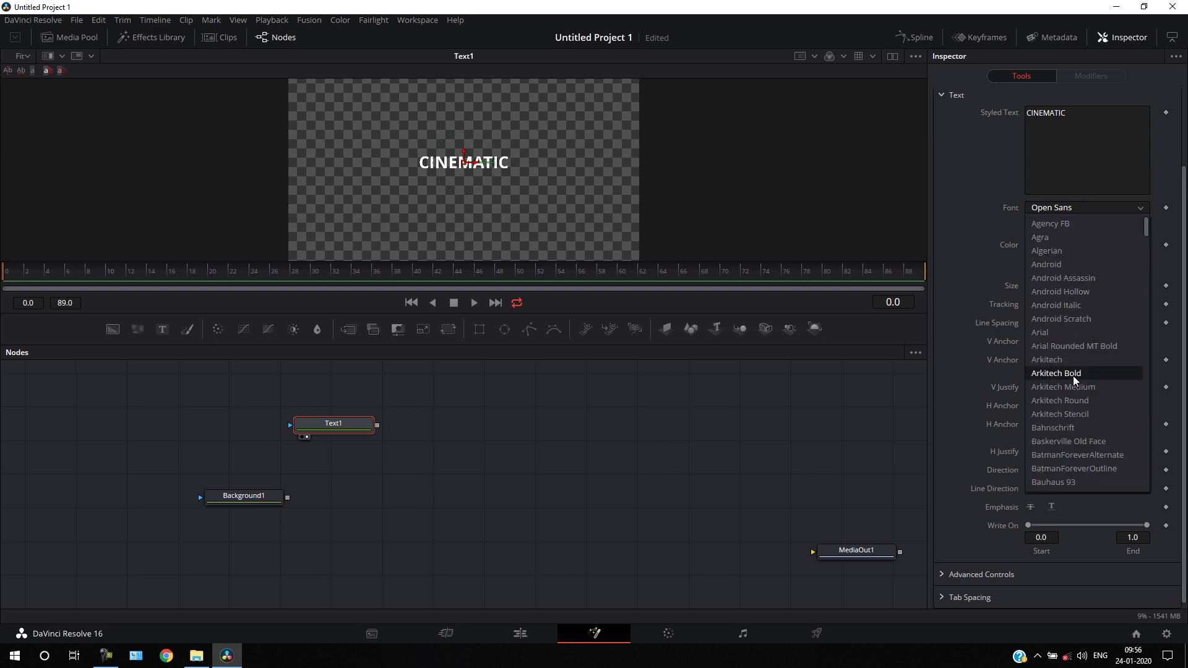
pyautogui.click(1064, 373)
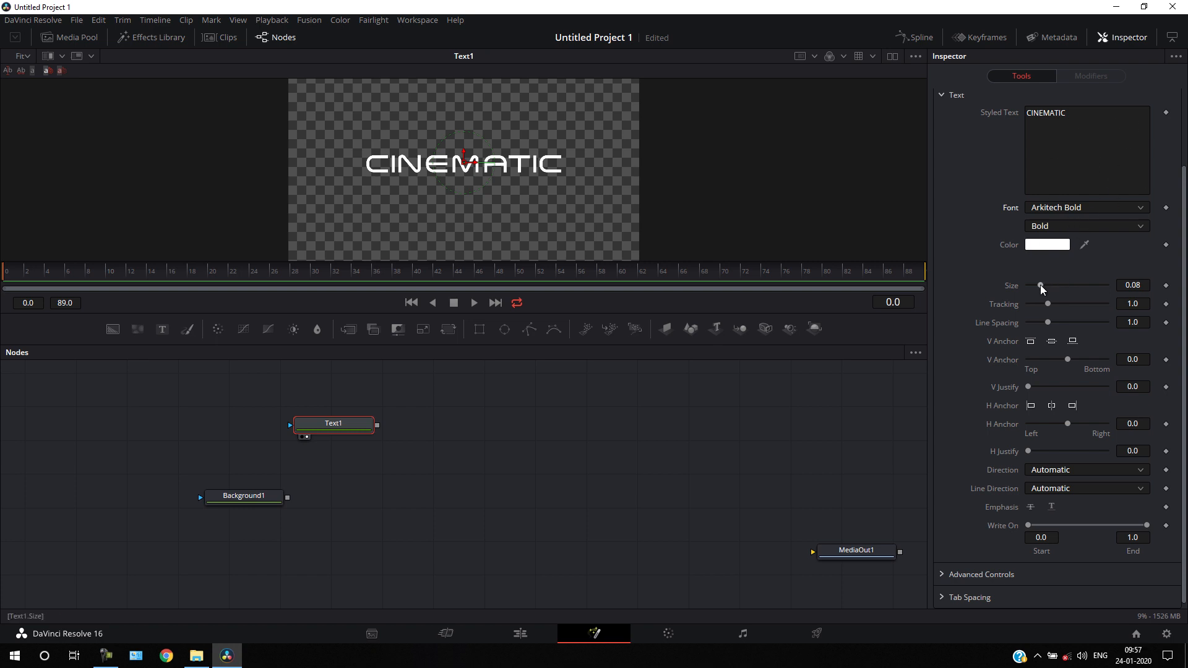
pyautogui.moveTo(1040, 286); pyautogui.dragTo(1048, 294)
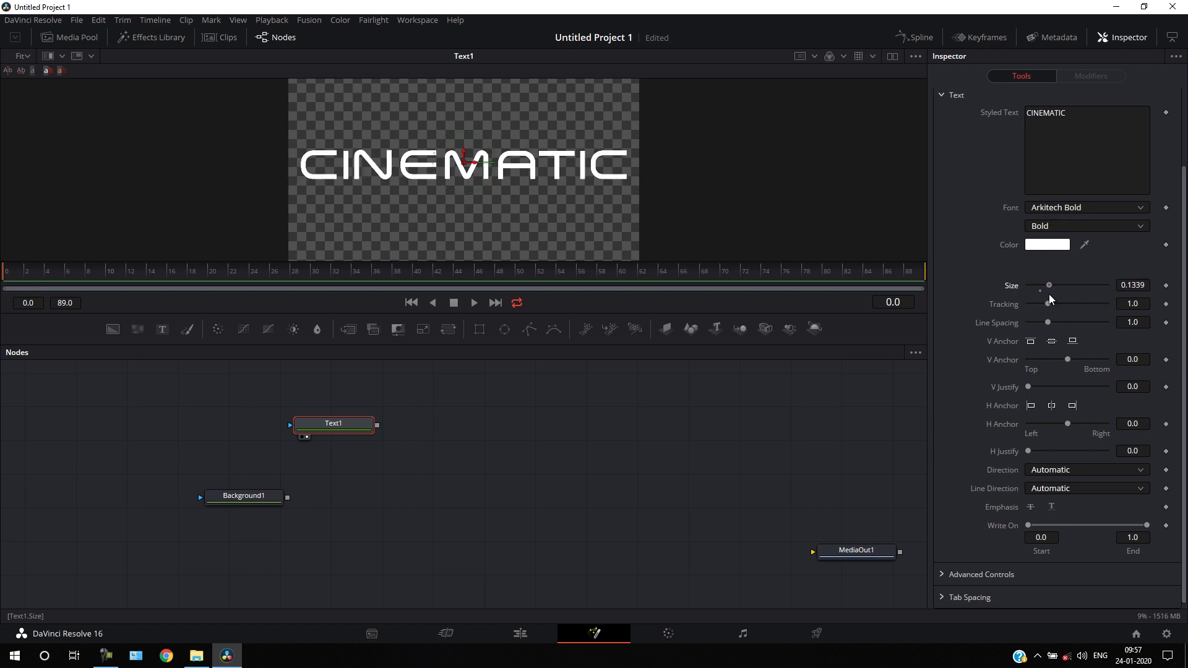
pyautogui.click(1146, 287)
pyautogui.press('BackSpace')
pyautogui.press('BackSpace')
pyautogui.press('Tab')
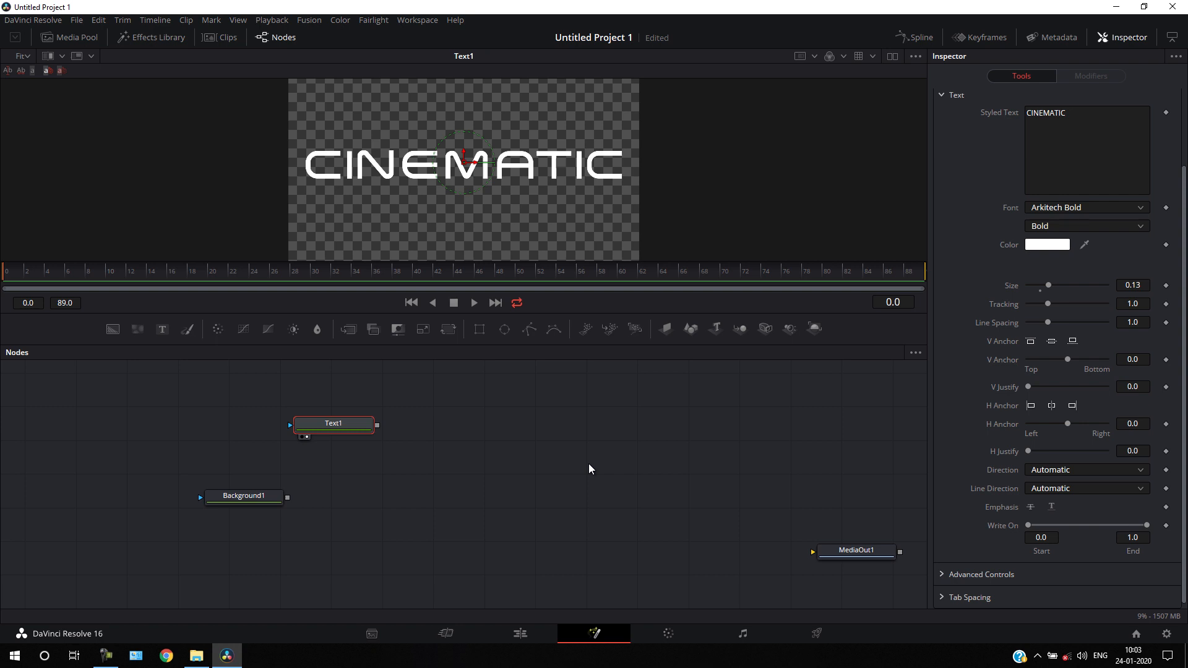
pyautogui.hotkey('shift', 'space')
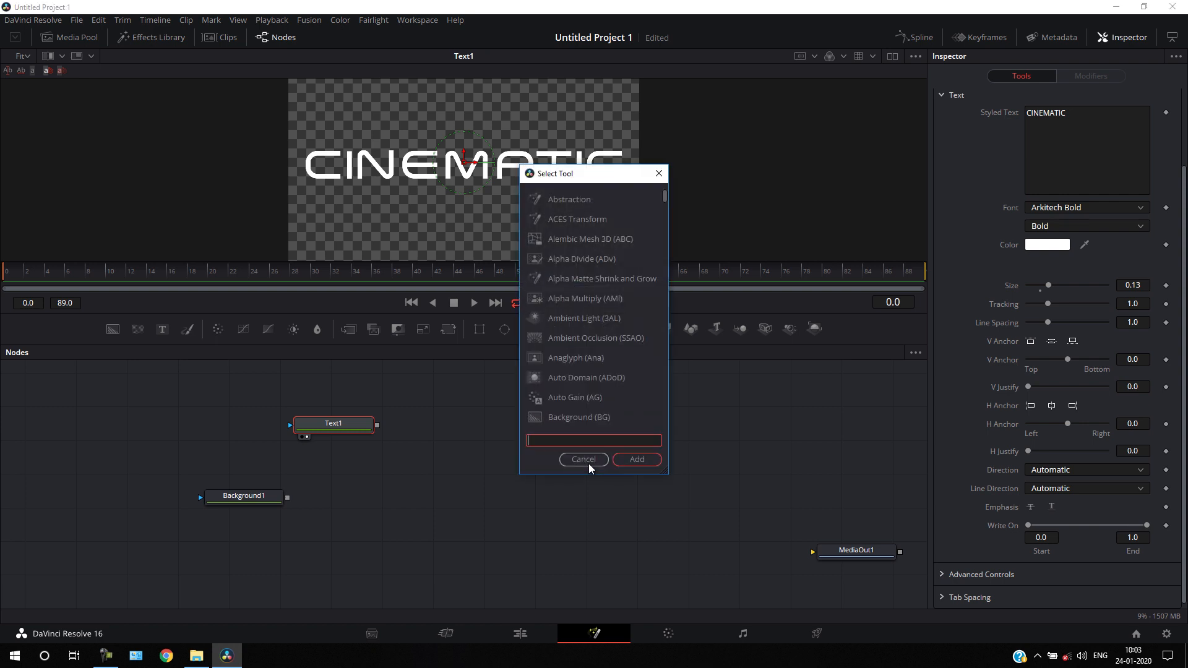
pyautogui.write('bevv')
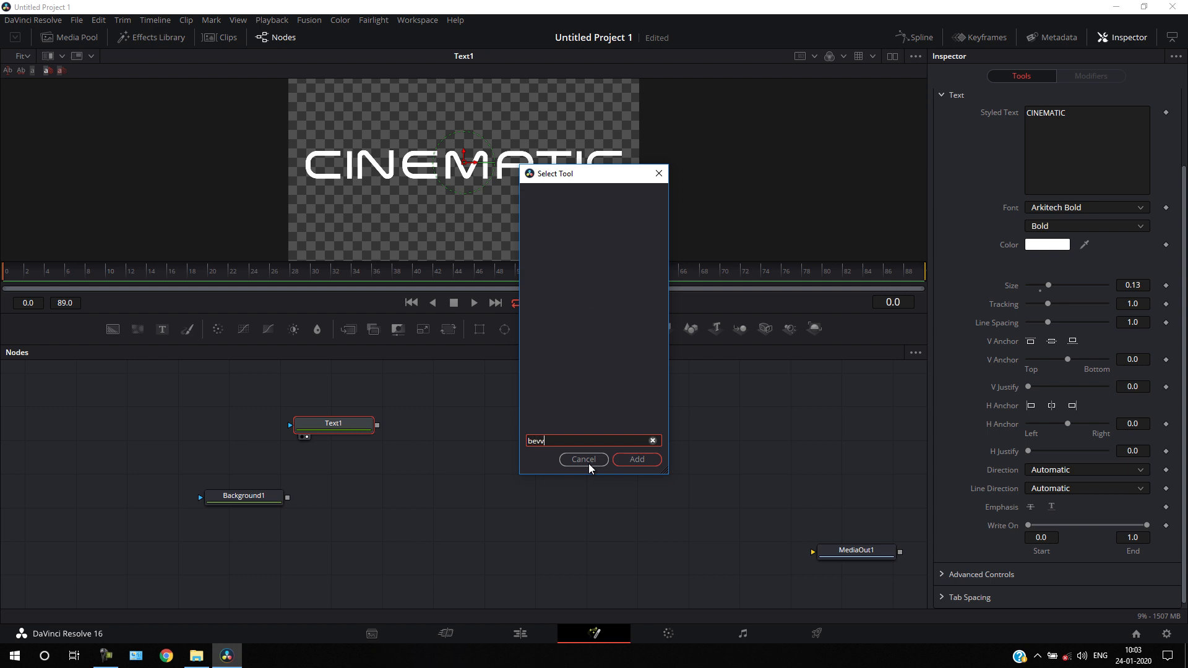
pyautogui.press('BackSpace')
pyautogui.click(589, 463)
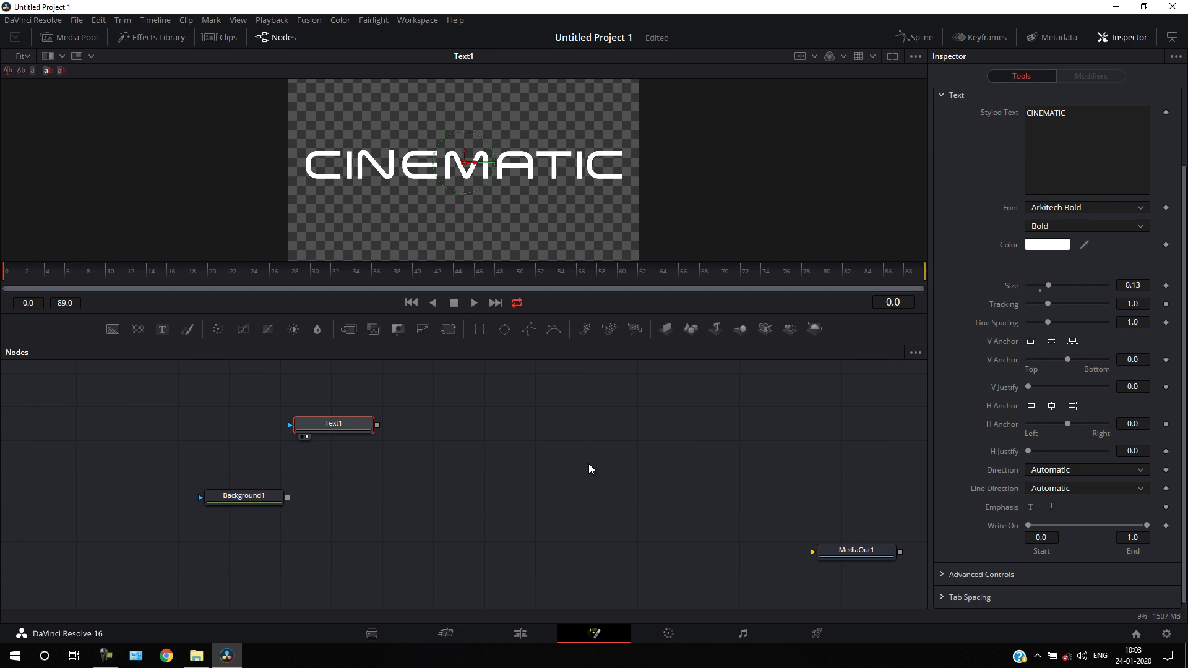
# Switch to File Explorer and add "Bevel and Emboss v1.5.setting" from the Node folder to the node graph near Text1.
pyautogui.click(196, 656)
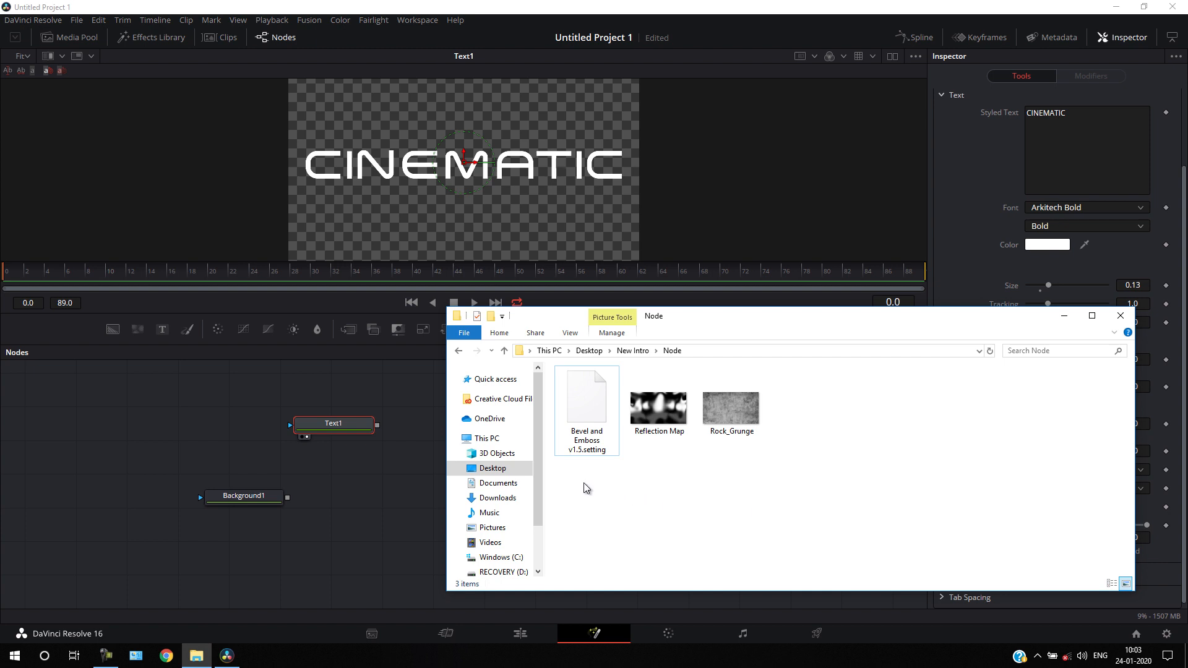
pyautogui.moveTo(584, 482); pyautogui.dragTo(815, 369)
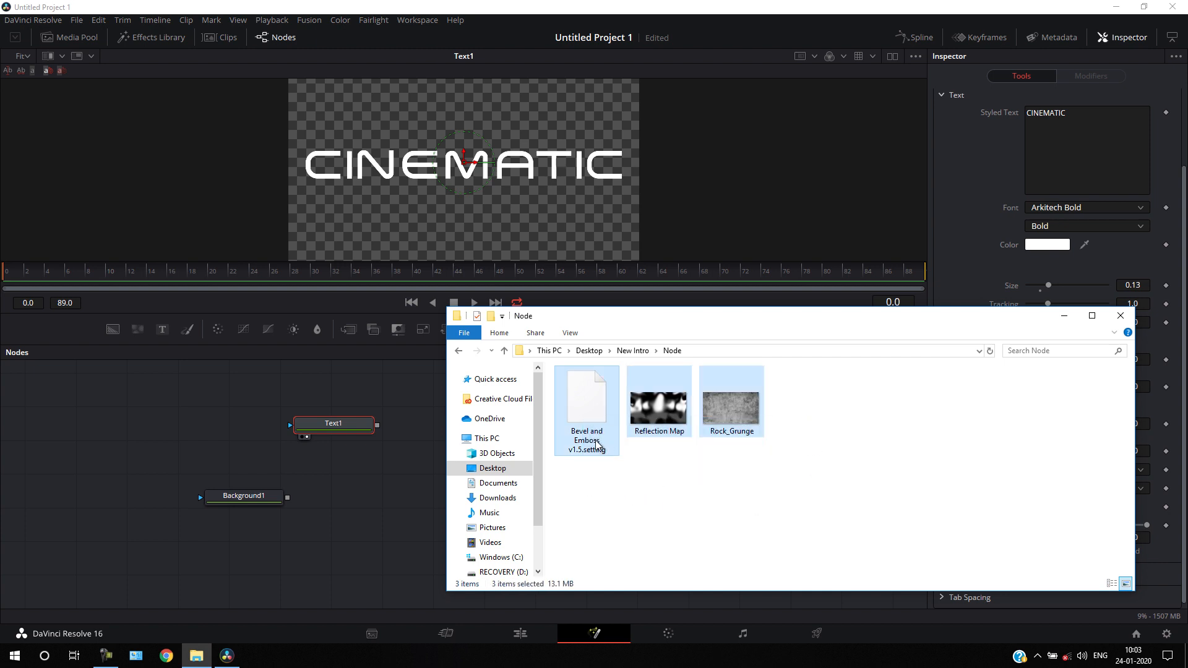
pyautogui.click(595, 444)
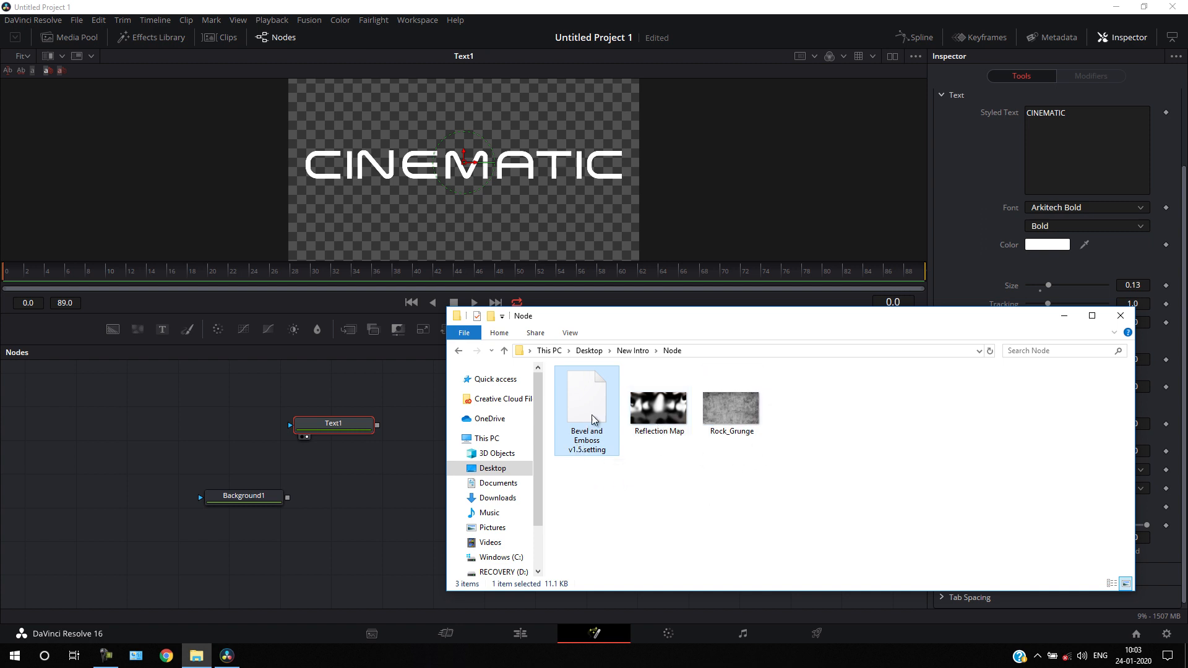
pyautogui.moveTo(591, 413); pyautogui.dragTo(378, 469)
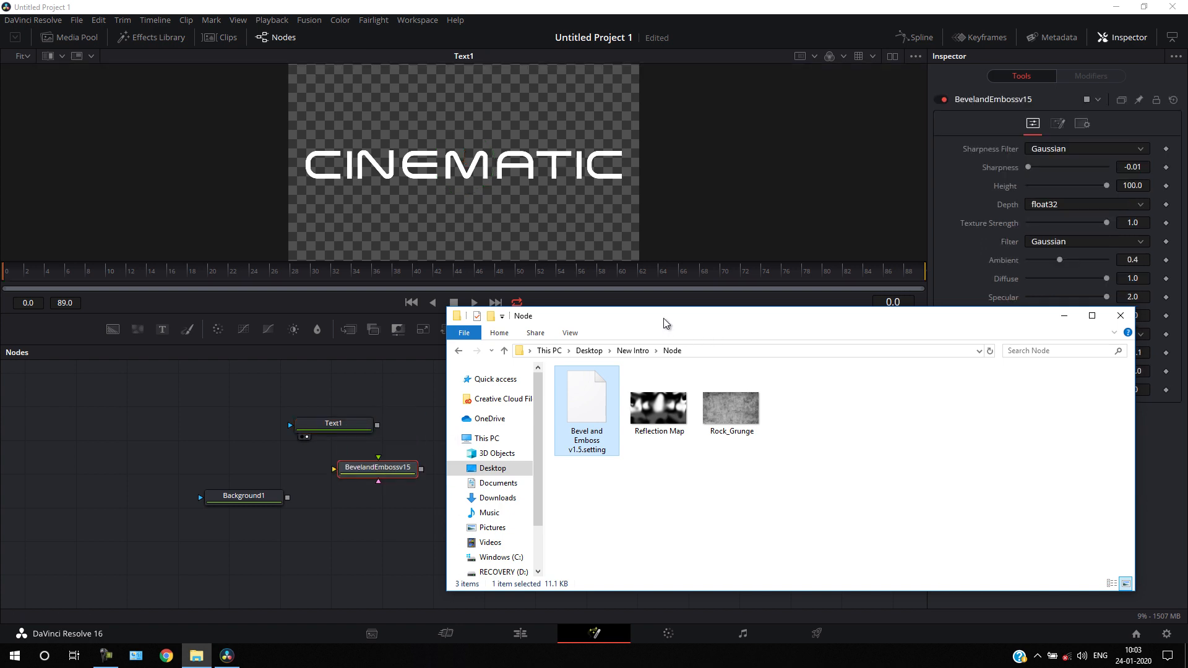
# Move the bevel node aside and add the Reflection Map image above it and the Rock_Grunge image below it from the Node folder.
pyautogui.moveTo(409, 464); pyautogui.dragTo(511, 446)
pyautogui.click(196, 656)
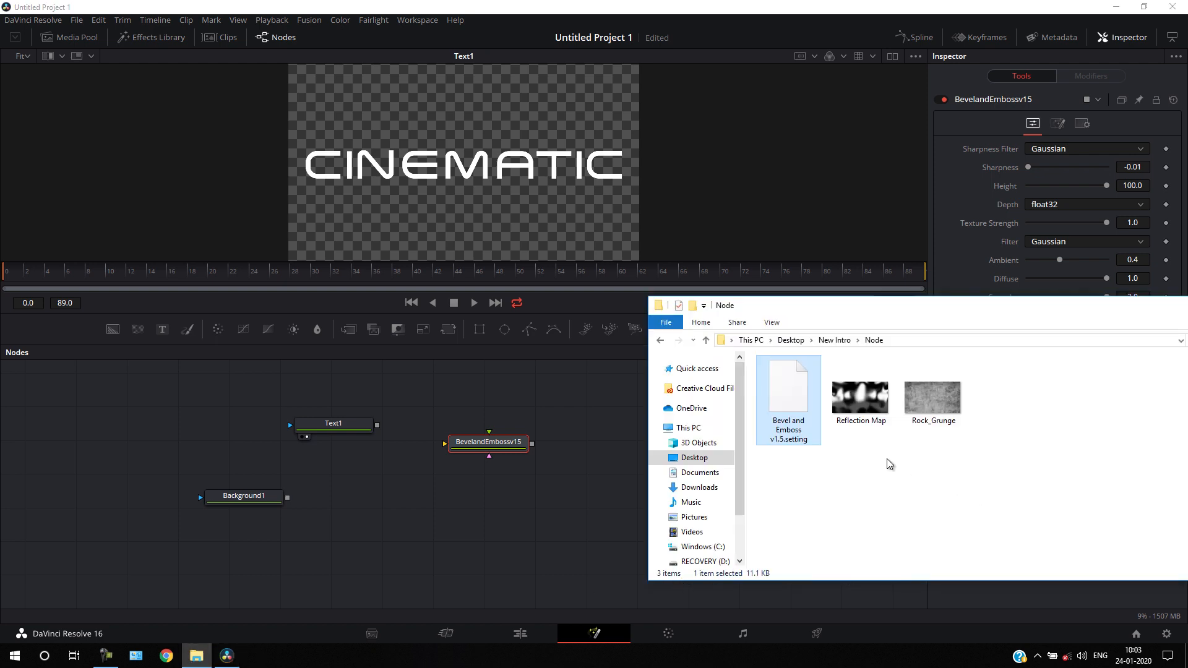
pyautogui.moveTo(878, 426); pyautogui.dragTo(502, 401)
pyautogui.moveTo(933, 396); pyautogui.dragTo(506, 523)
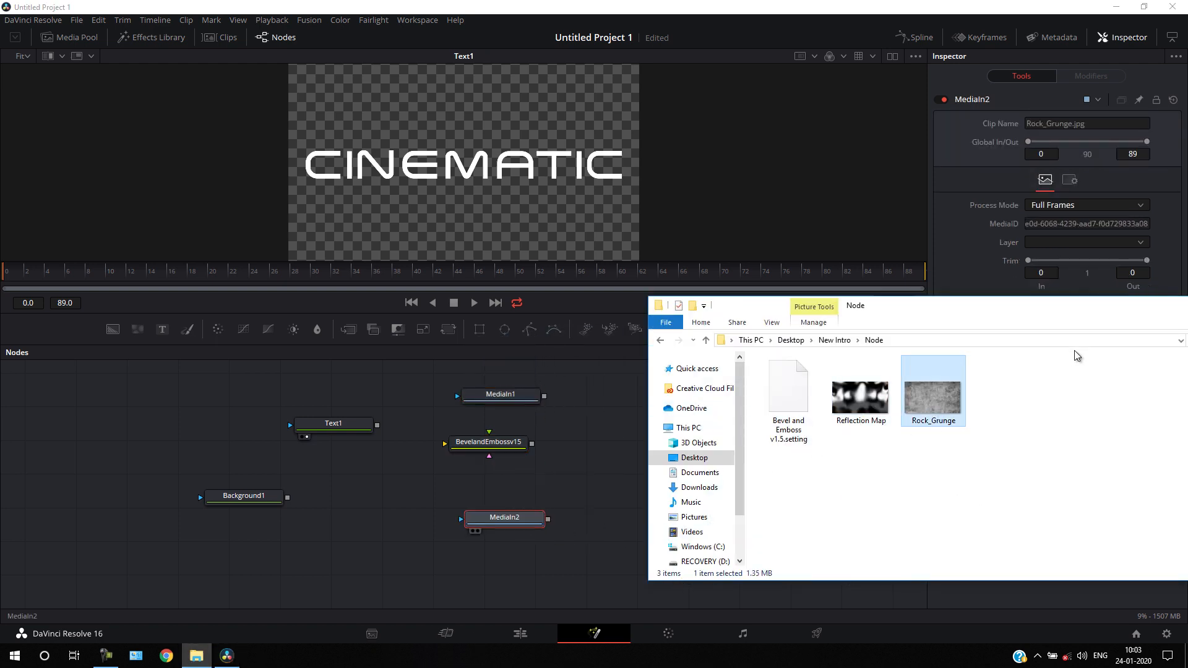
pyautogui.moveTo(1080, 307); pyautogui.dragTo(873, 328)
pyautogui.click(1053, 324)
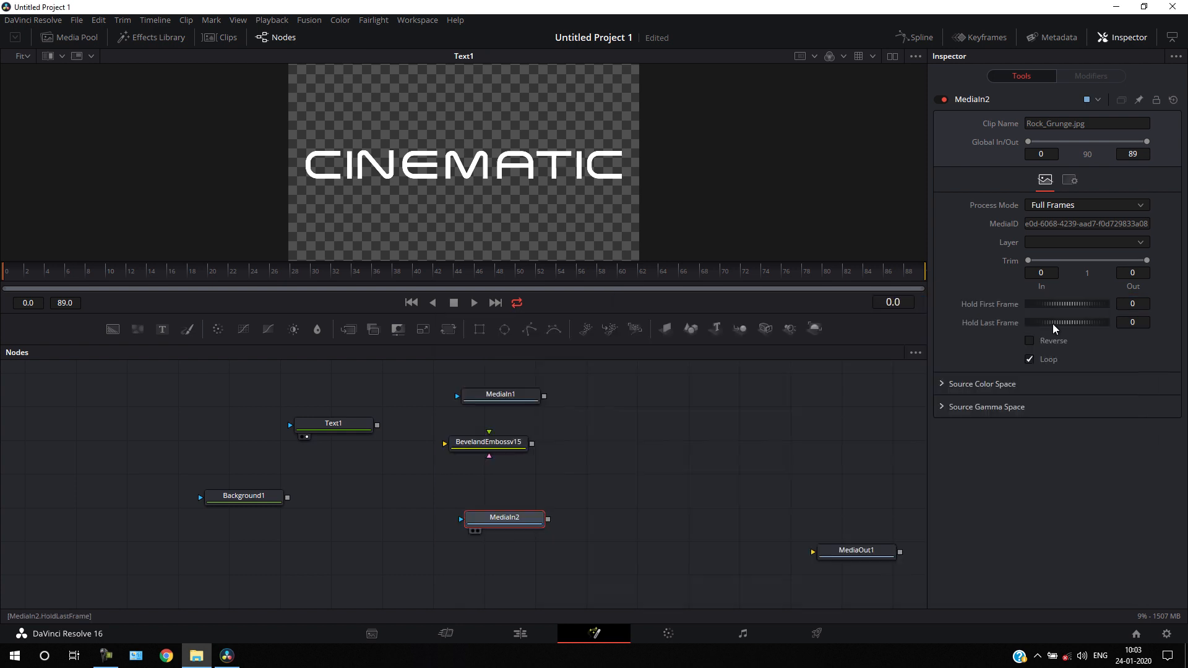
# Connect Text1 to the main input of BevelandEmbossv15 and bring the two nodes closer together.
pyautogui.moveTo(489, 449)
pyautogui.mouseDown()
pyautogui.moveTo(526, 455)
pyautogui.moveTo(505, 454)
pyautogui.mouseUp()
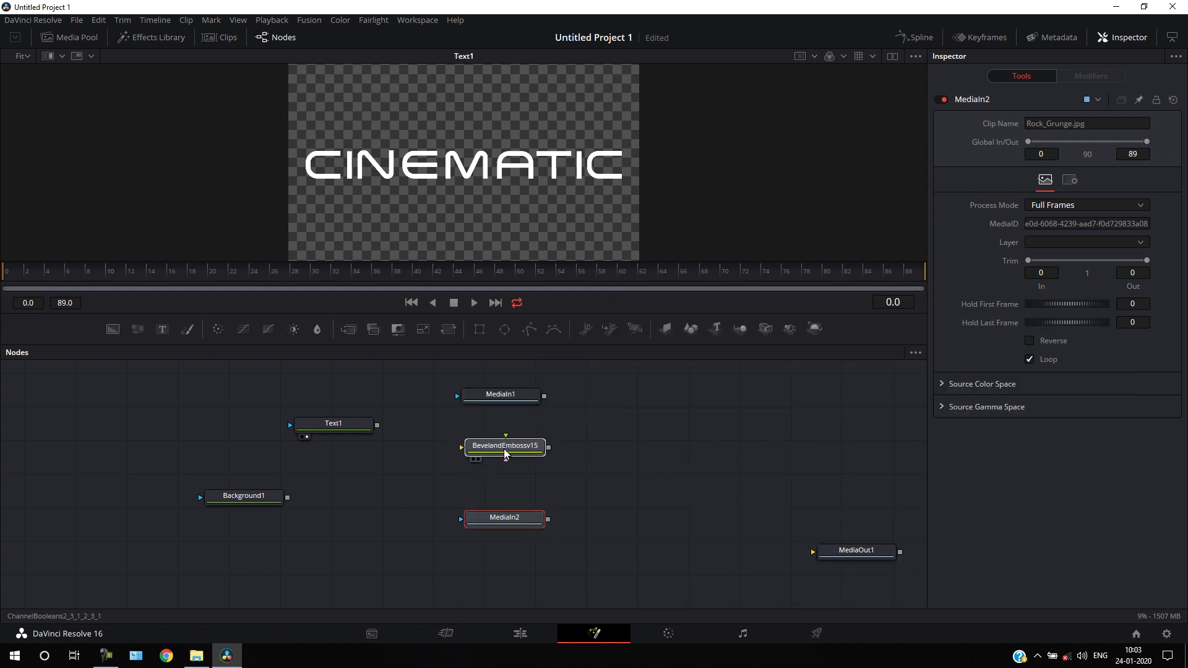
pyautogui.click(506, 453)
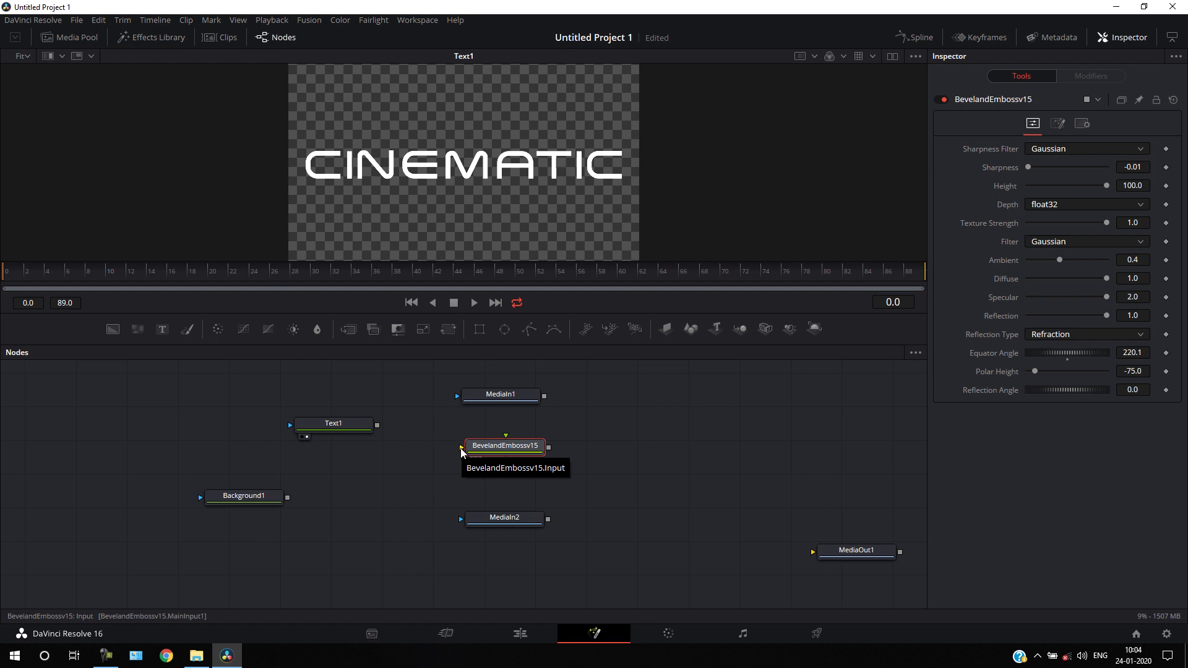
pyautogui.moveTo(461, 450); pyautogui.dragTo(307, 423)
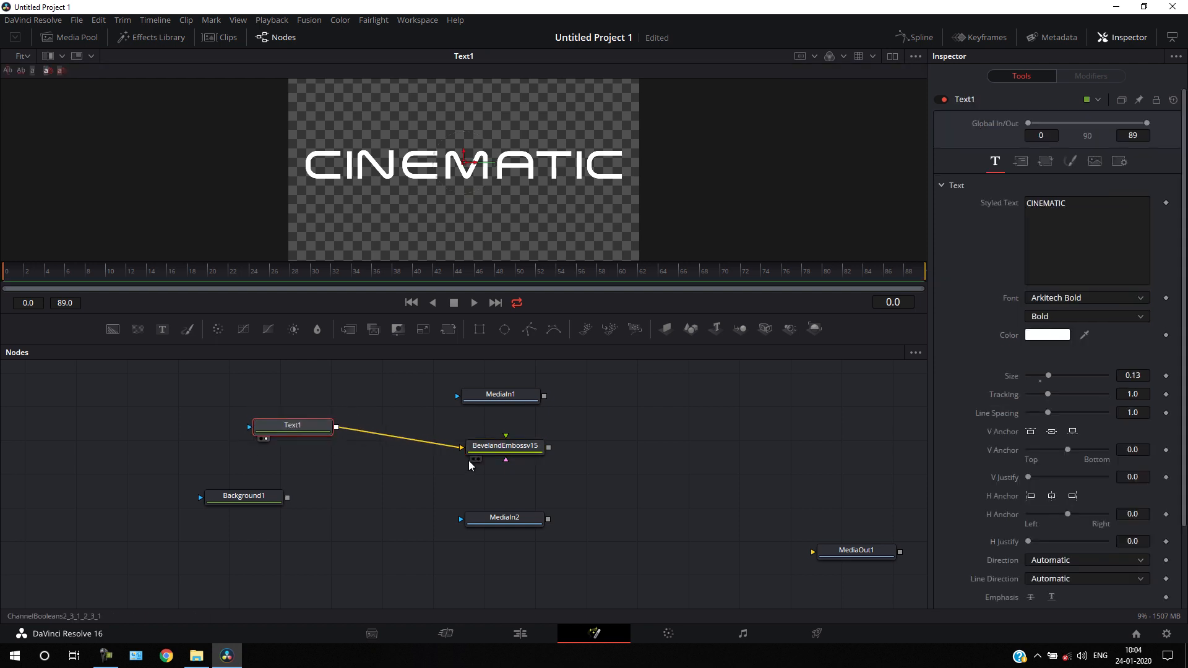
pyautogui.moveTo(480, 451); pyautogui.dragTo(426, 449)
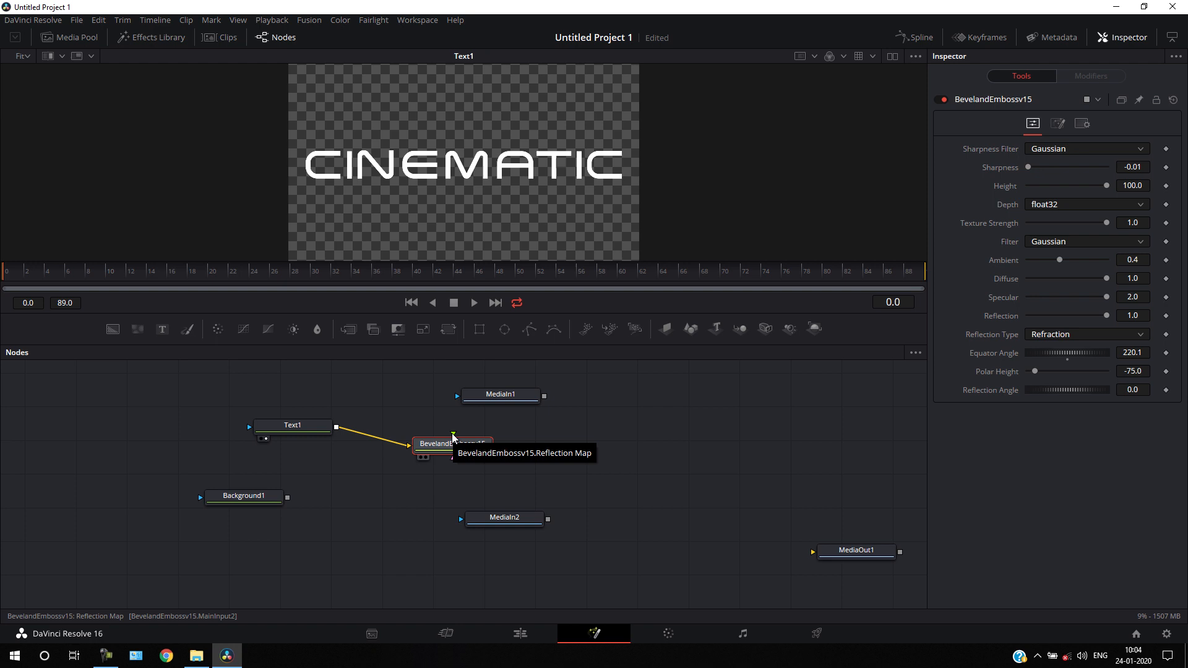
# Connect MediaIn1 to the bevel node's Reflection Map input and MediaIn2 to its Texture Input, showing MediaIn1 in the viewer.
pyautogui.moveTo(454, 437); pyautogui.dragTo(463, 391)
pyautogui.press('1')
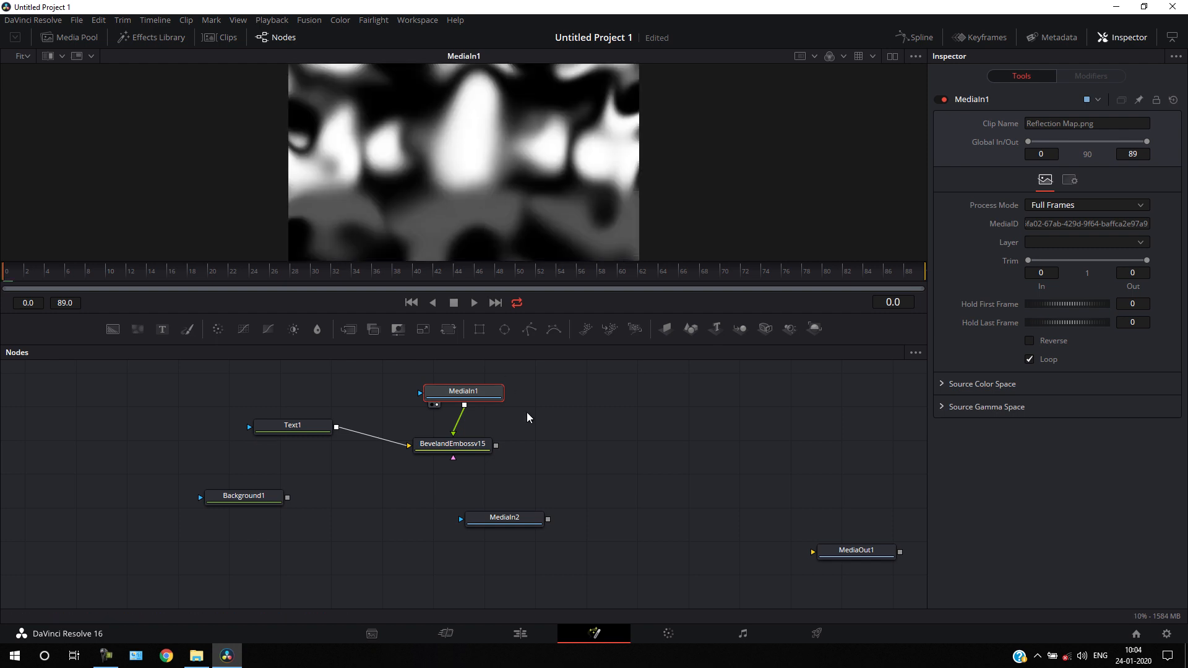
pyautogui.moveTo(483, 524); pyautogui.dragTo(472, 523)
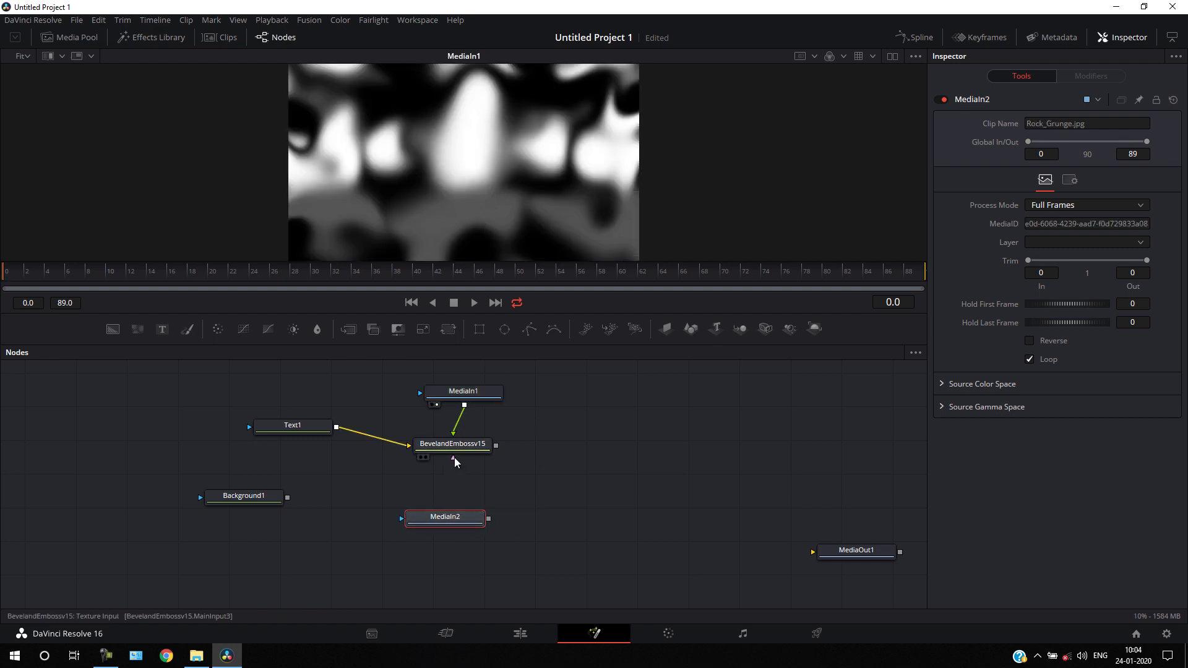
pyautogui.moveTo(455, 459); pyautogui.dragTo(471, 501)
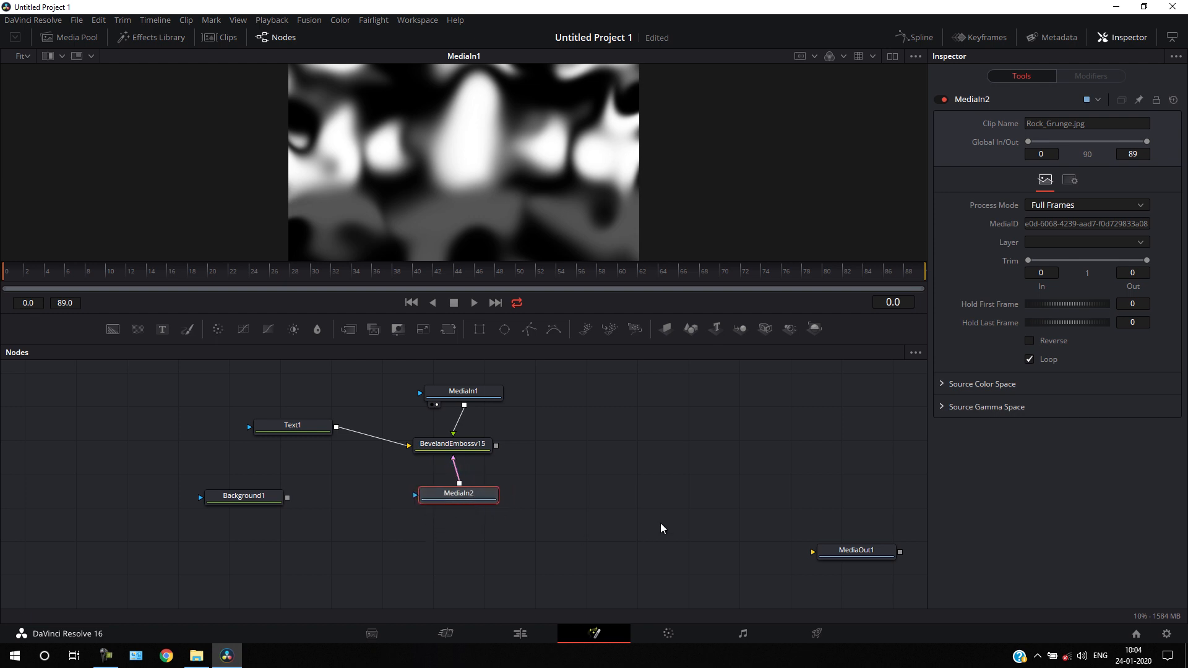
# Turn on arranging tools to grid, line up Text1 and both images around the bevel node, and move the group above Background1.
pyautogui.rightClick(544, 464)
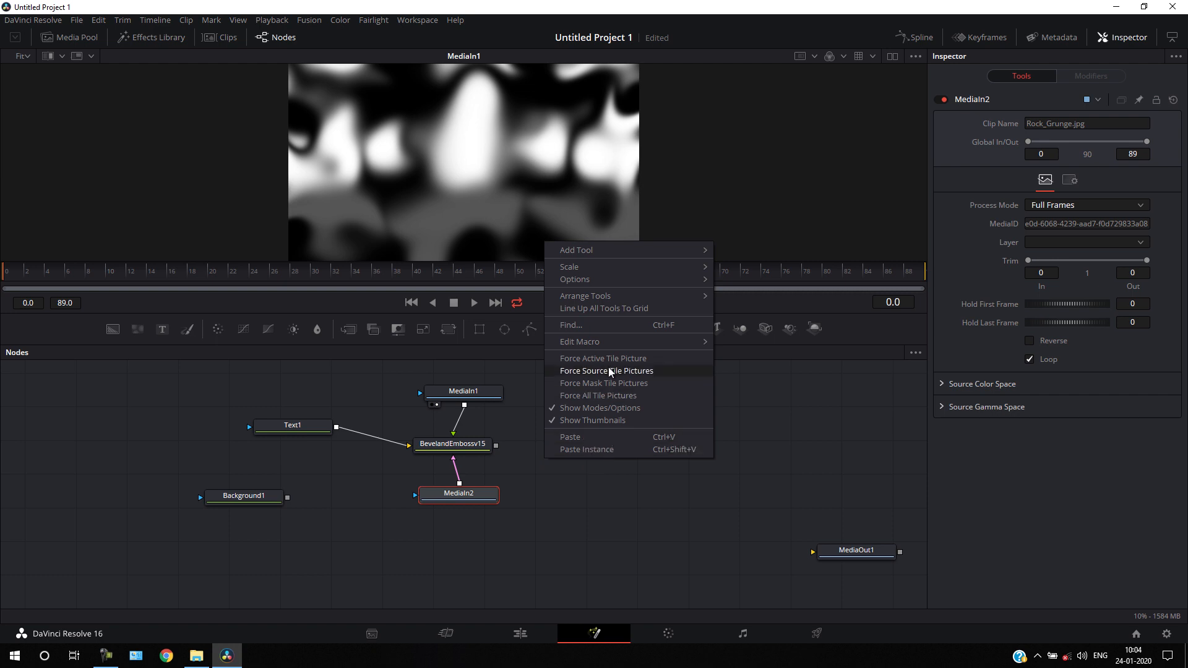
pyautogui.moveTo(582, 296)
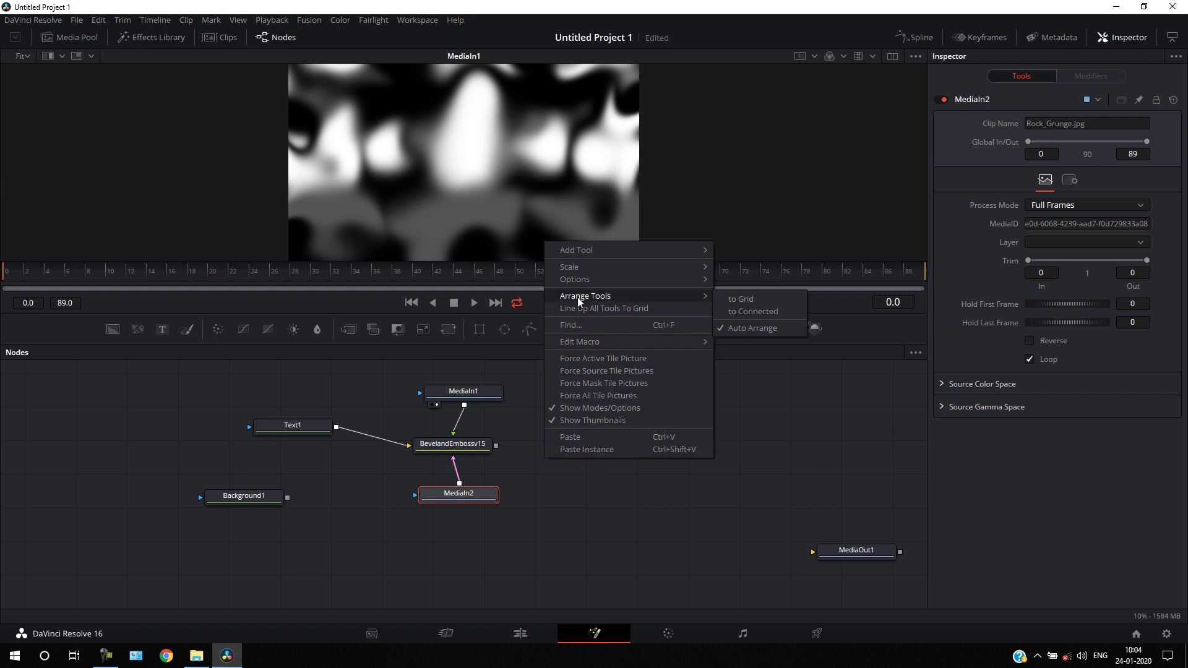
pyautogui.click(731, 305)
pyautogui.moveTo(461, 502); pyautogui.dragTo(435, 516)
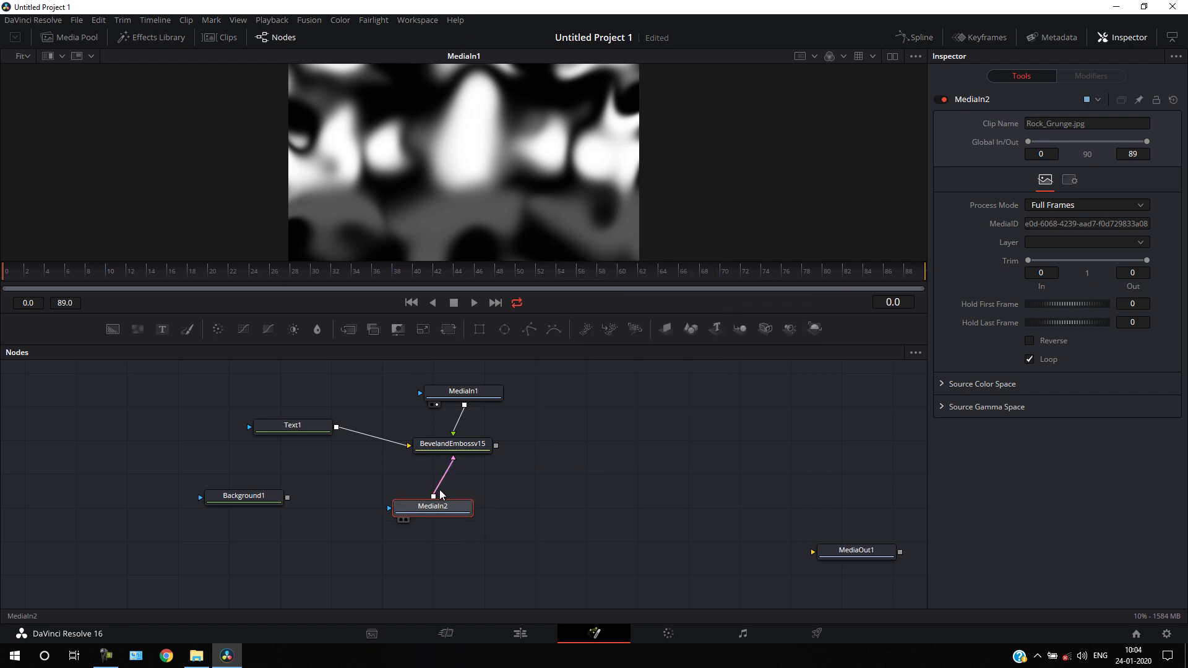
pyautogui.moveTo(446, 445); pyautogui.dragTo(446, 473)
pyautogui.click(445, 474)
pyautogui.moveTo(460, 391); pyautogui.dragTo(431, 439)
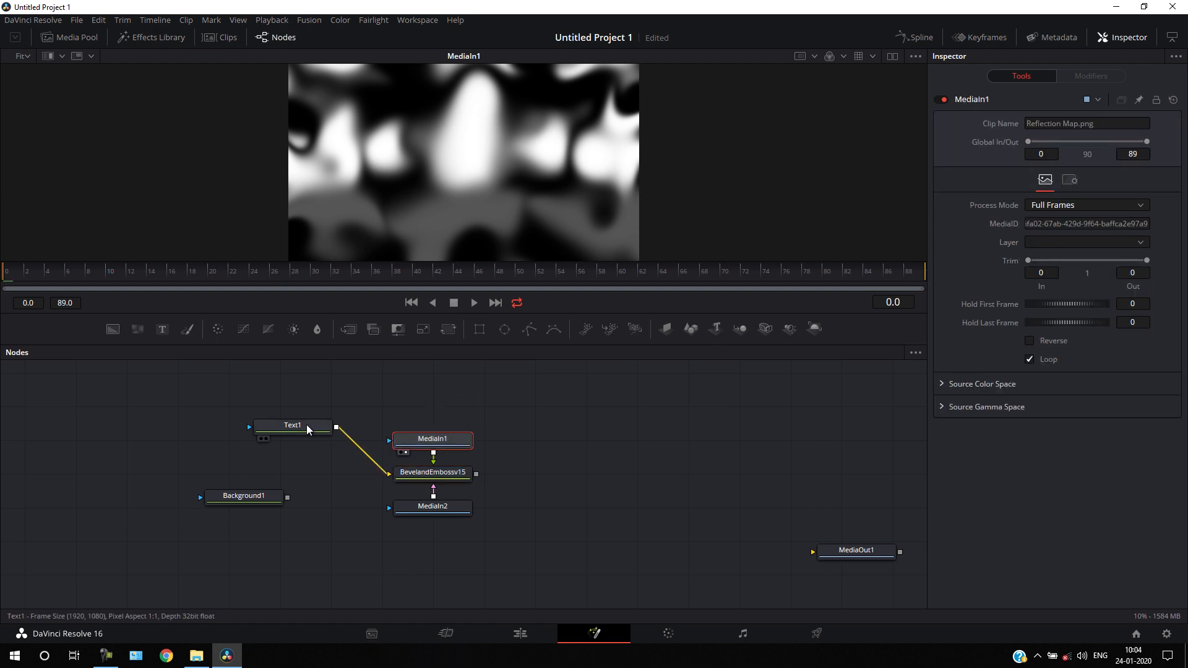
pyautogui.moveTo(306, 425); pyautogui.dragTo(363, 472)
pyautogui.moveTo(528, 410); pyautogui.dragTo(290, 533)
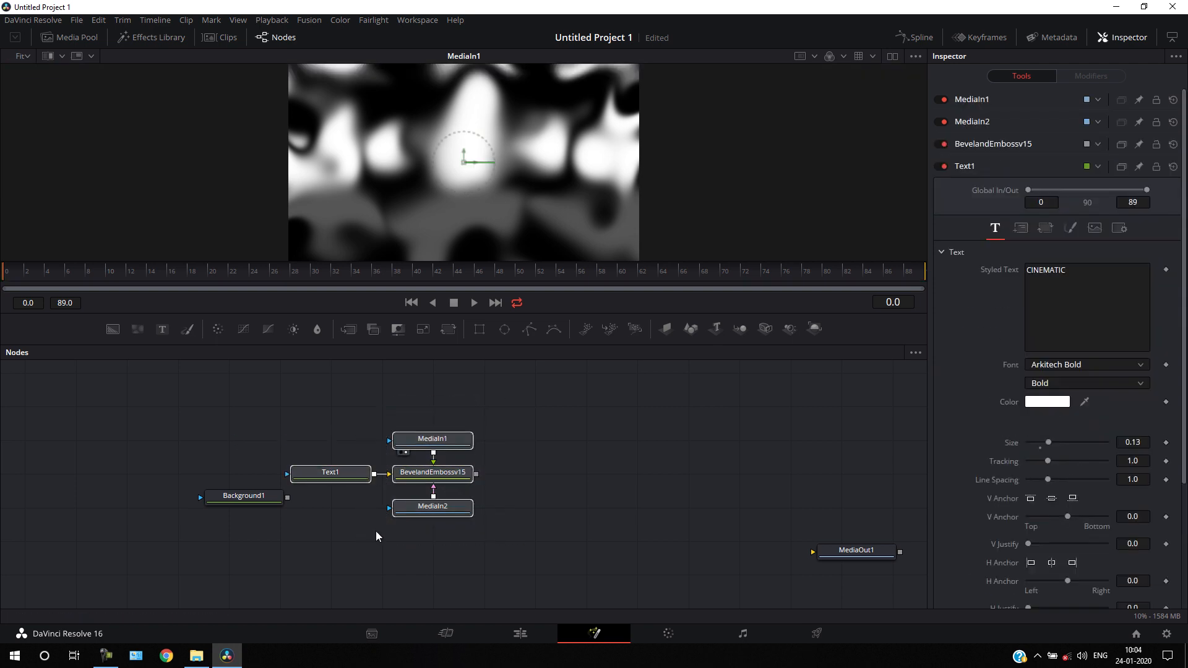
pyautogui.moveTo(426, 478); pyautogui.dragTo(375, 410)
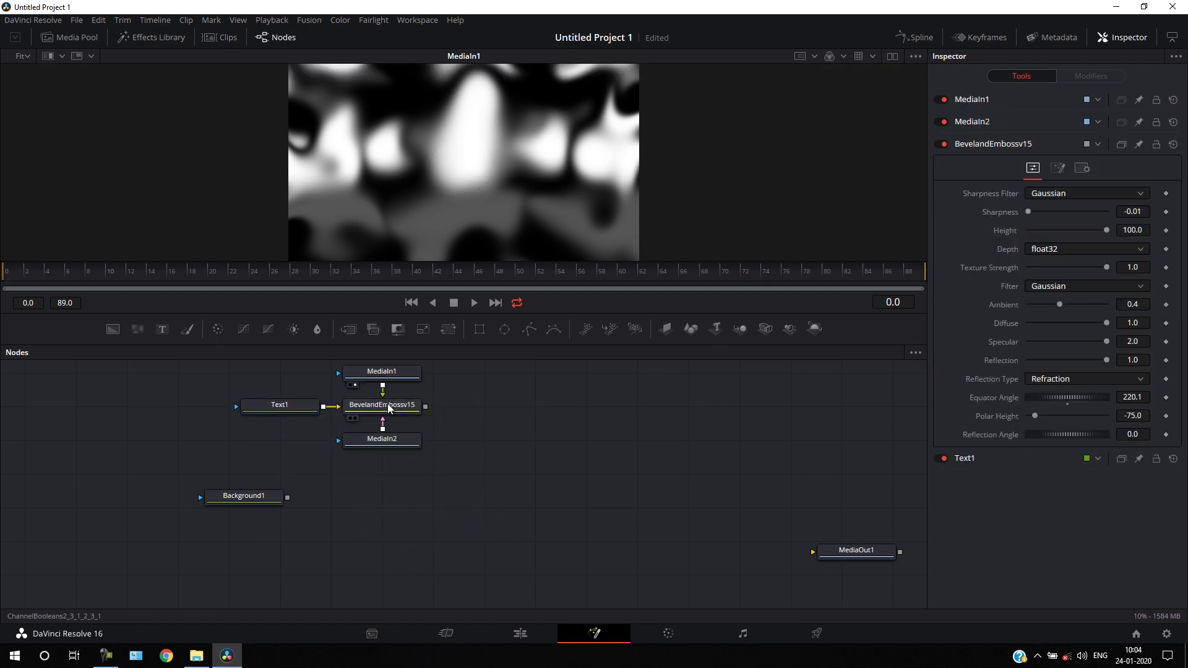
# Show the BevelandEmbossv15 result in the viewer and examine the bevelled text up close.
pyautogui.click(399, 407)
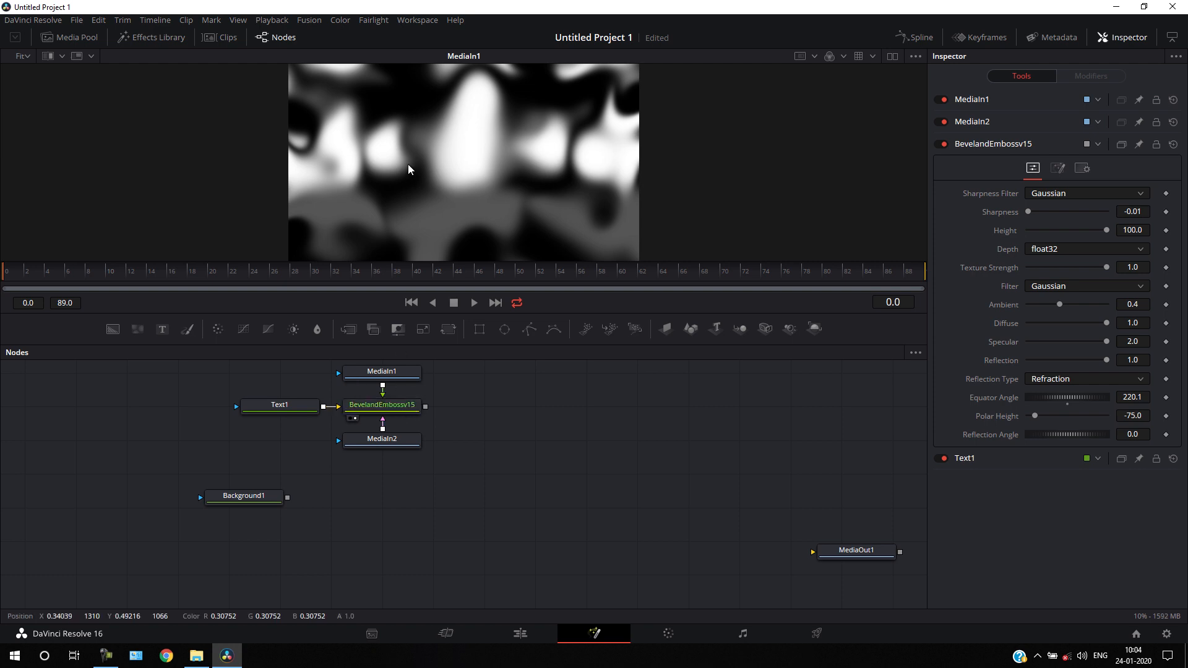
pyautogui.press('1')
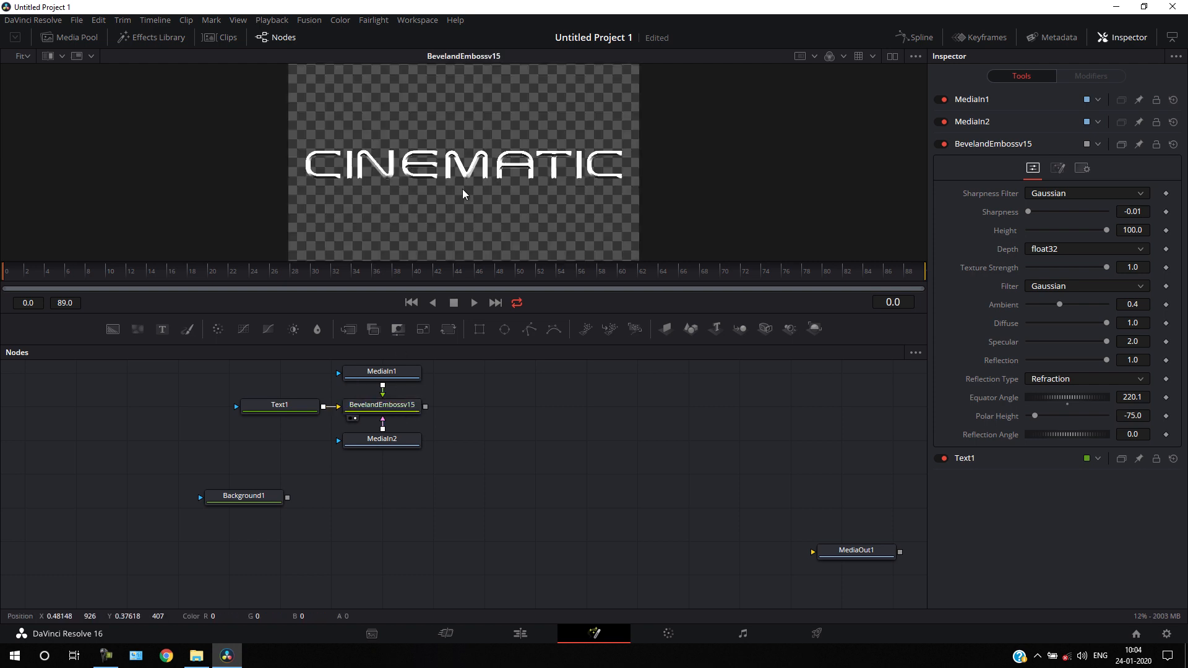
pyautogui.scroll(2, 481, 171)
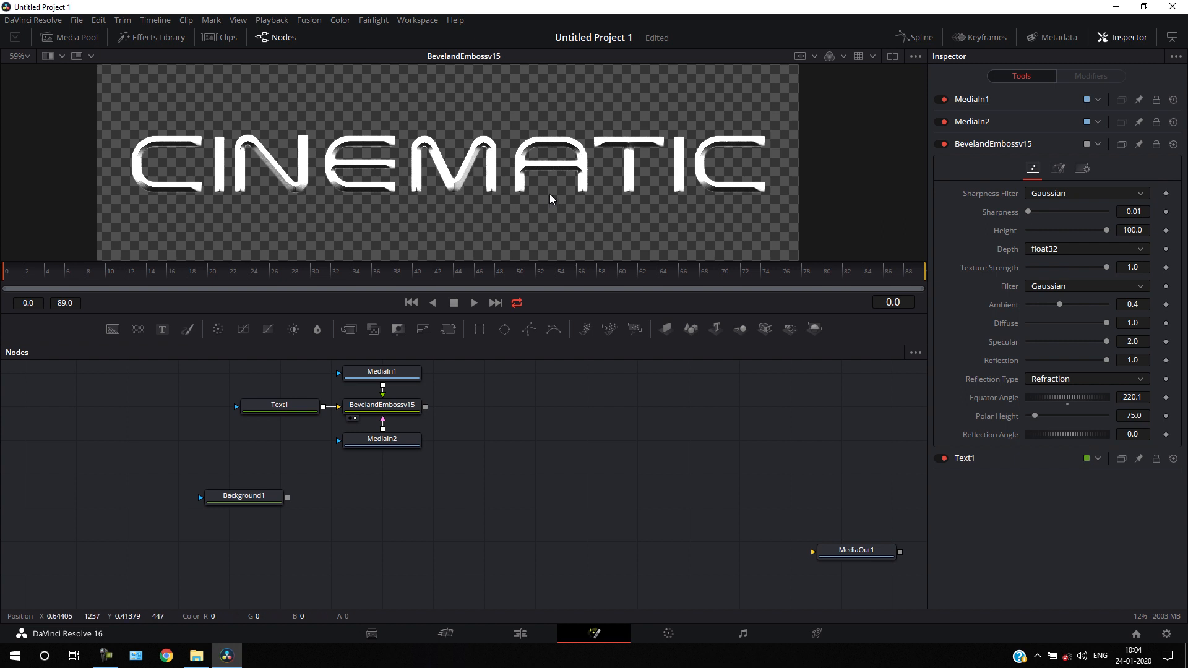
# Reposition Background1 beyond the bevel group, merge the bevelled text over it, and show the merge in the viewer.
pyautogui.moveTo(237, 495); pyautogui.dragTo(463, 507)
pyautogui.click(532, 513)
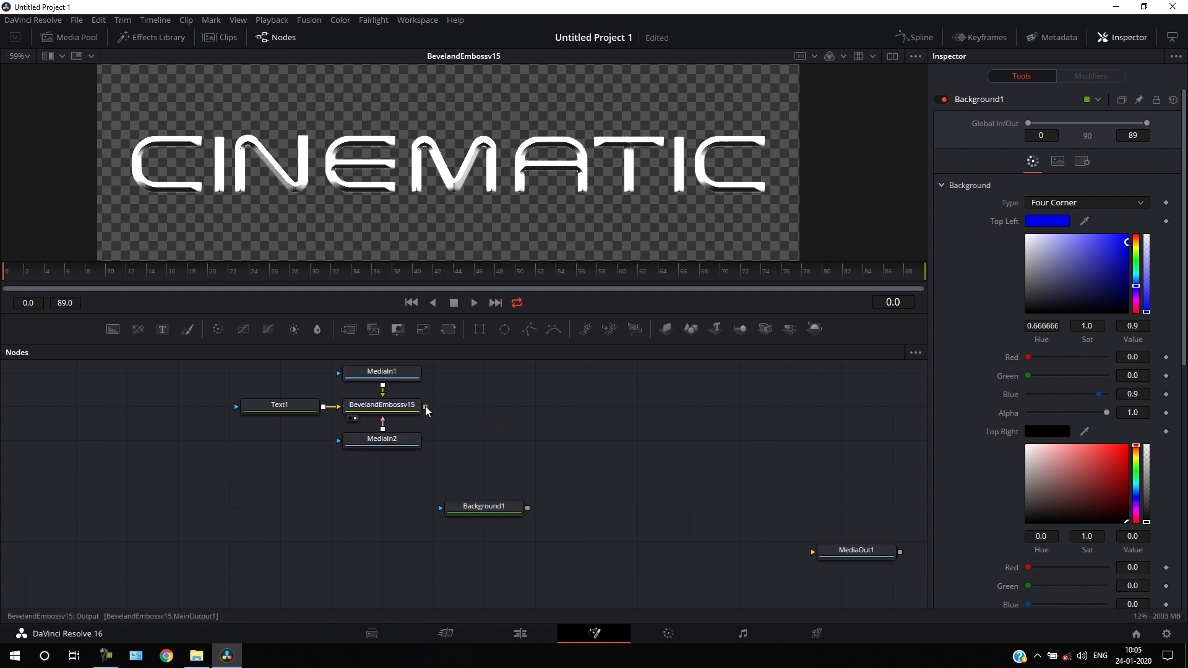
pyautogui.moveTo(426, 407); pyautogui.dragTo(517, 107)
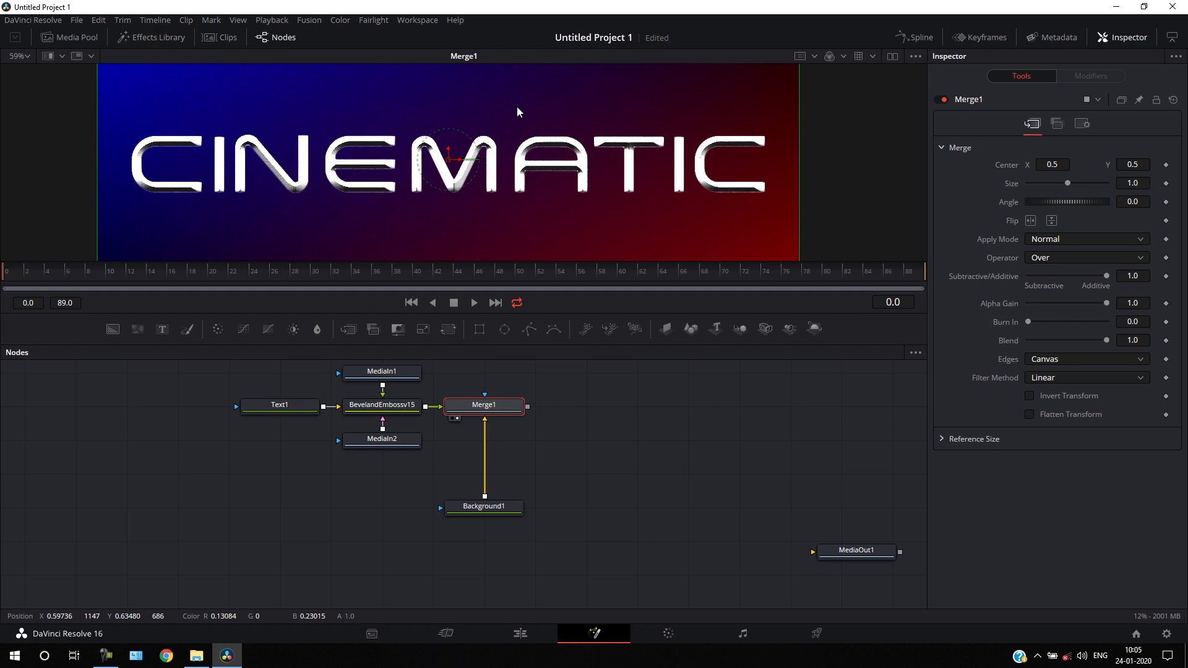
# Set the BevelandEmbossv15 node's Specular to 0.5 and its Reflection to 0.4.
pyautogui.click(400, 409)
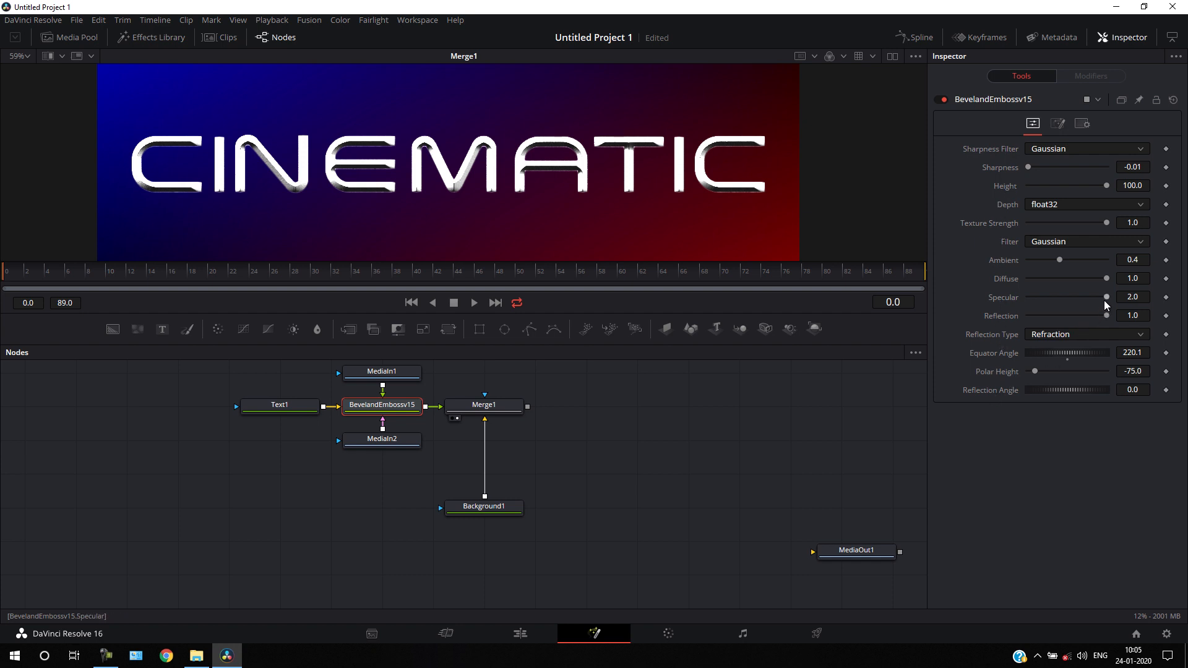
pyautogui.moveTo(1105, 299); pyautogui.dragTo(1055, 304)
pyautogui.click(1136, 298)
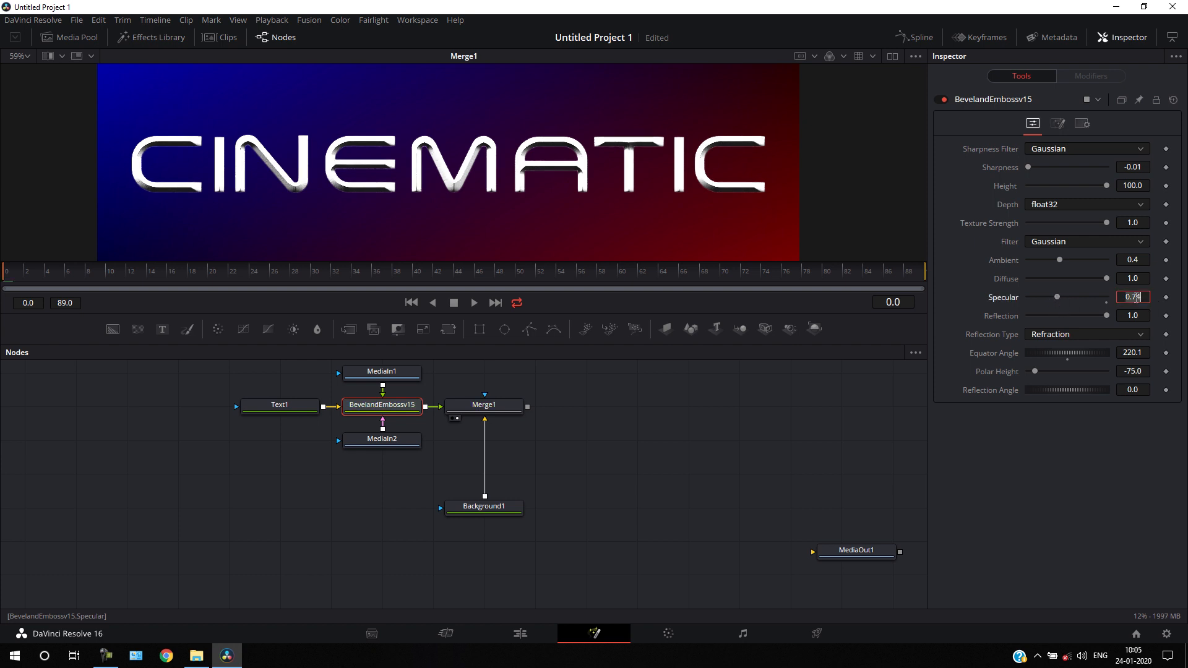
pyautogui.press('BackSpace')
pyautogui.press('Tab')
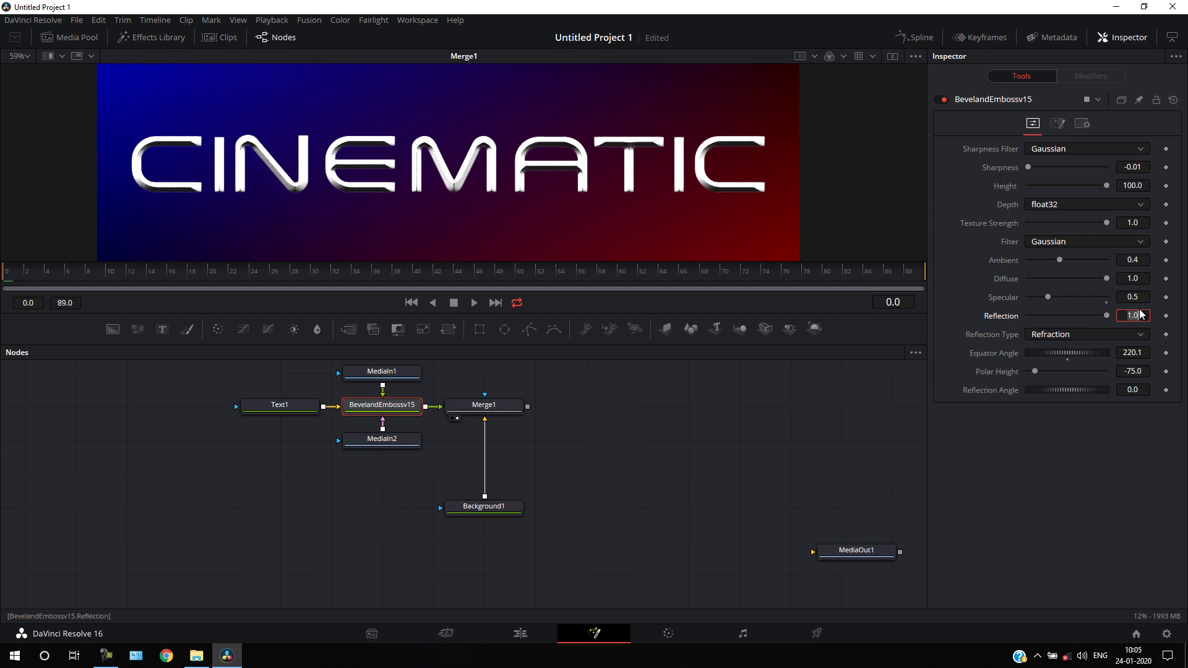
pyautogui.moveTo(1105, 317); pyautogui.dragTo(1061, 320)
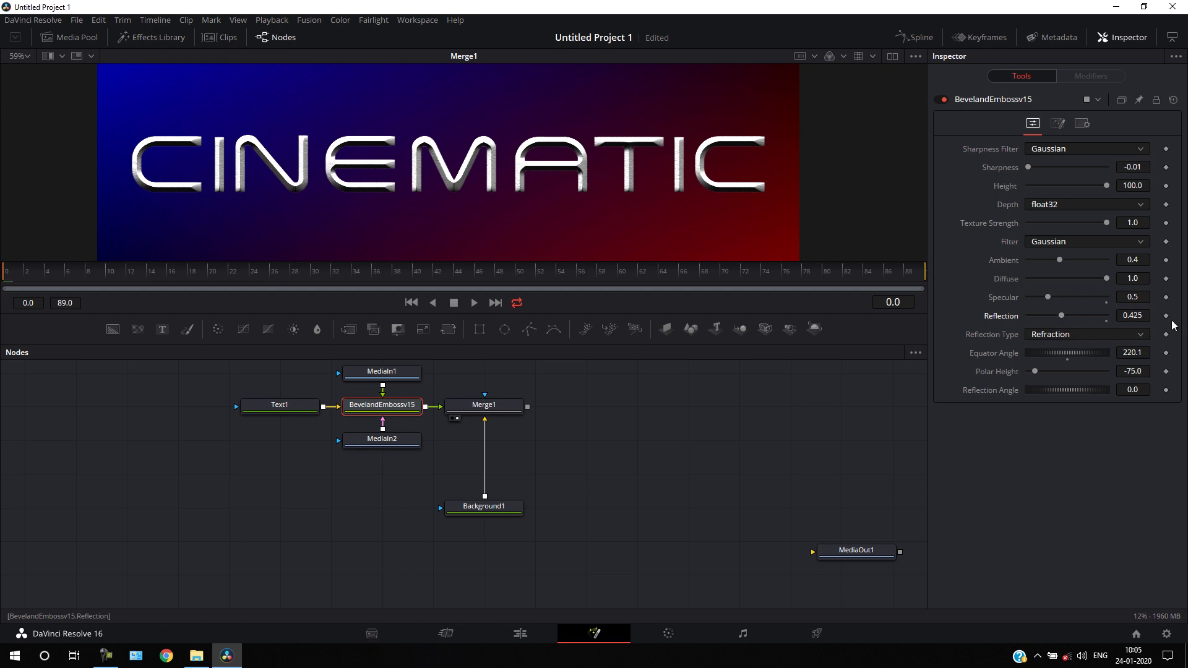
pyautogui.click(1134, 314)
pyautogui.press('BackSpace')
pyautogui.press('Tab')
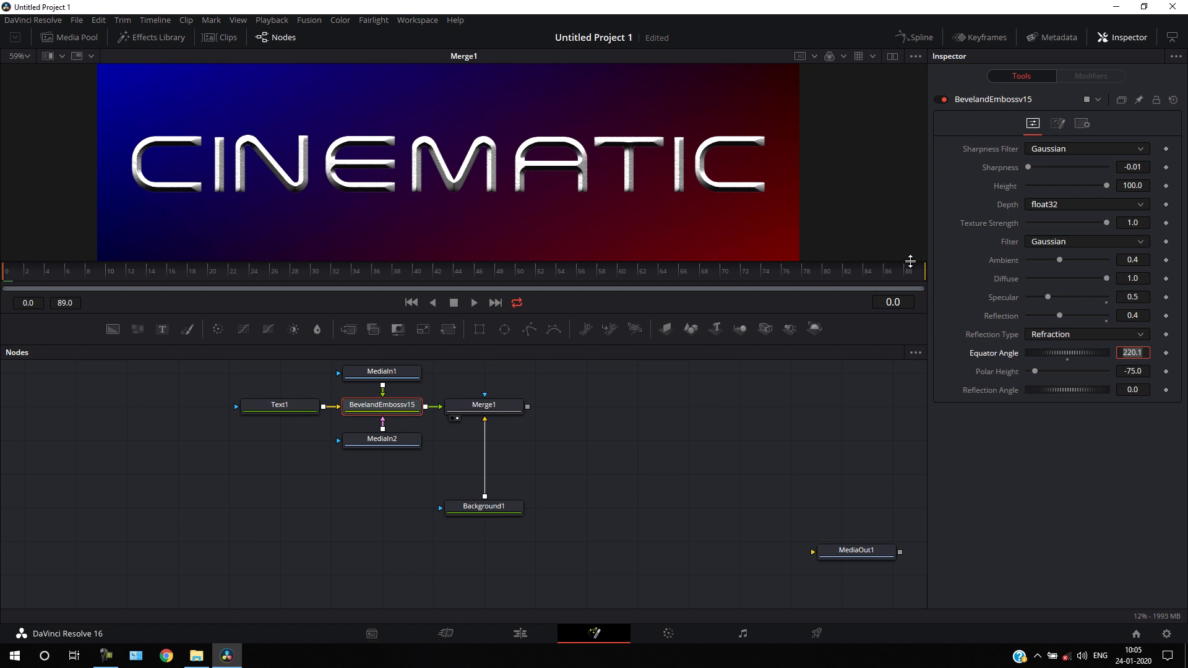
# Change the bevel node's Filter to Box, check the letters up close, and move the playhead to frame 35.
pyautogui.click(1059, 247)
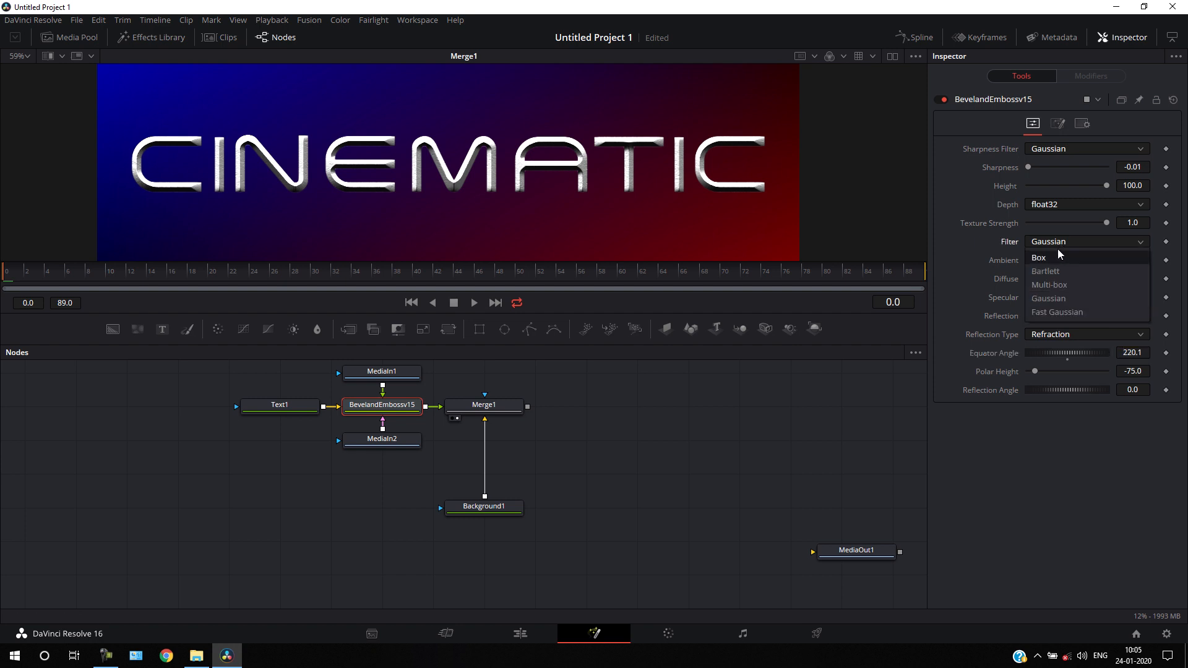
pyautogui.click(1052, 258)
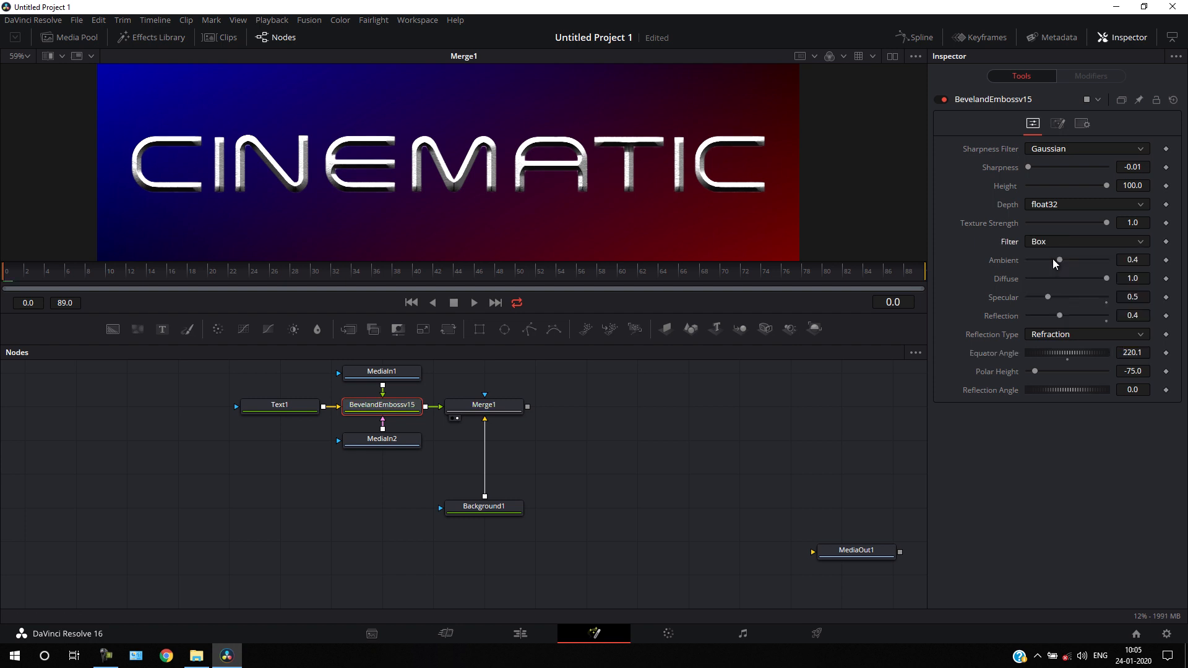
pyautogui.scroll(3, 561, 178)
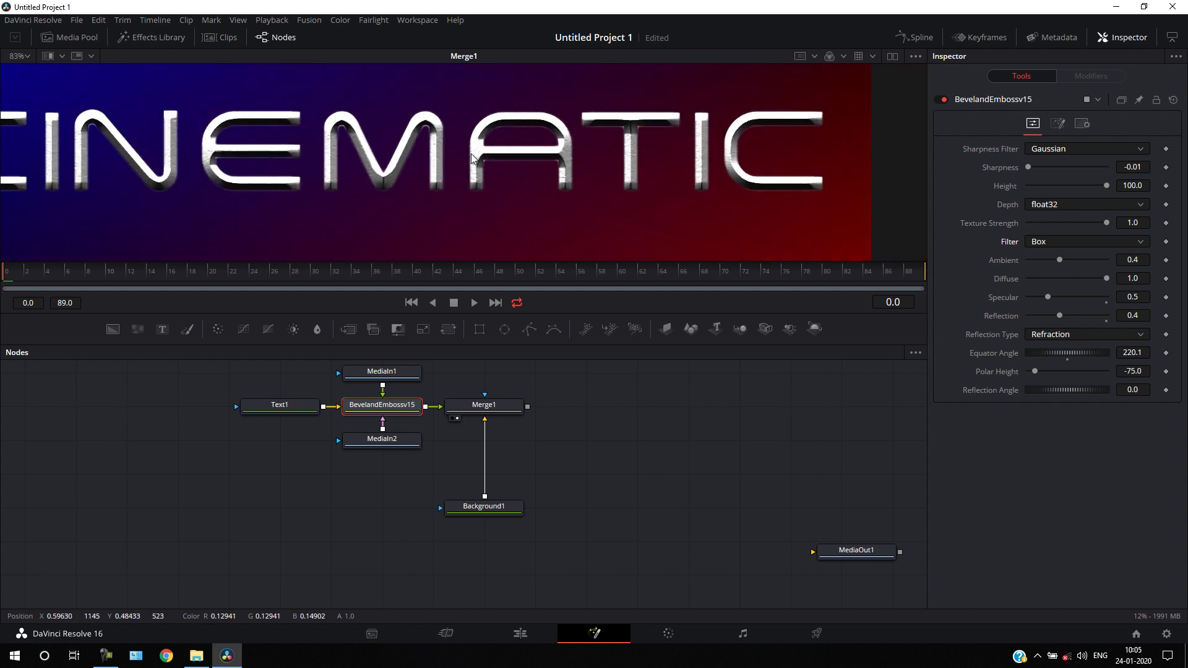
pyautogui.scroll(-3, 472, 157)
pyautogui.scroll(-1, 472, 158)
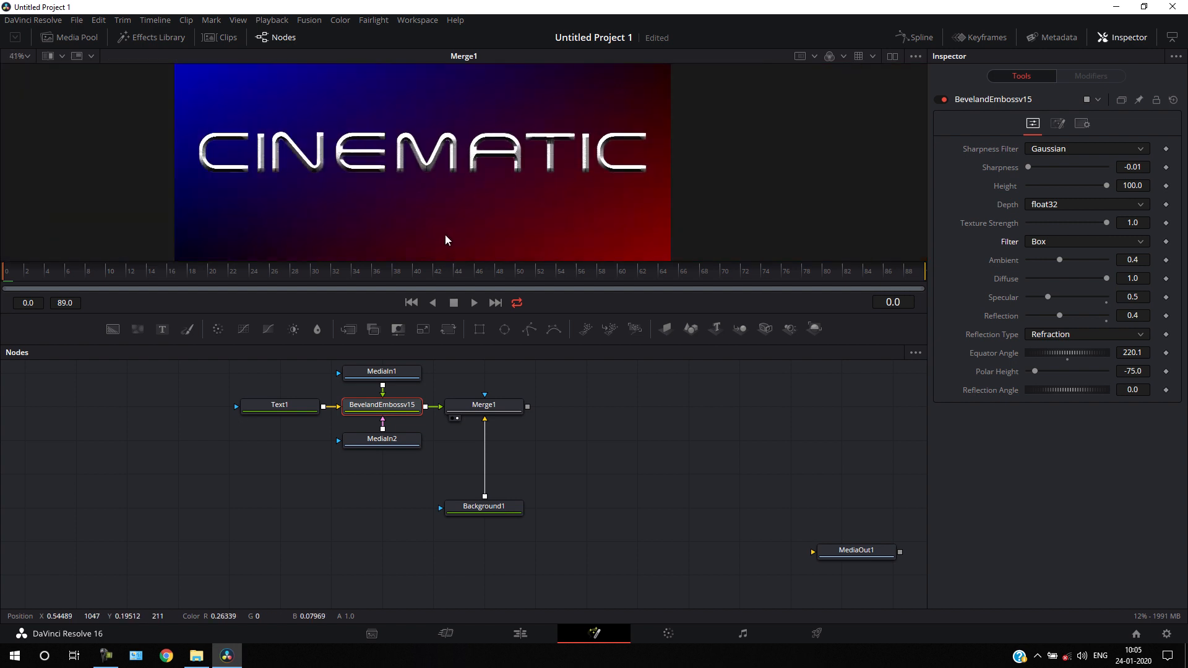
pyautogui.moveTo(413, 277); pyautogui.dragTo(364, 272)
# Move Merge1 and Background1 together farther from BevelandEmbossv15 to make room for more nodes.
pyautogui.click(539, 468)
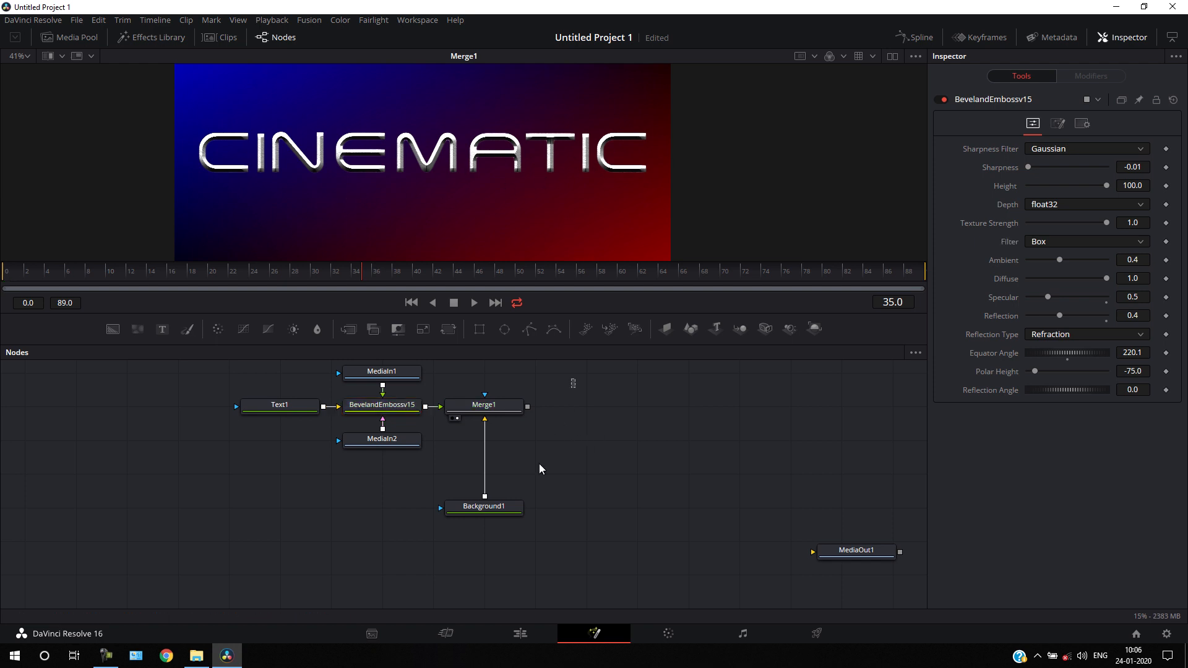
pyautogui.moveTo(575, 379); pyautogui.dragTo(444, 565)
pyautogui.moveTo(505, 417); pyautogui.dragTo(634, 420)
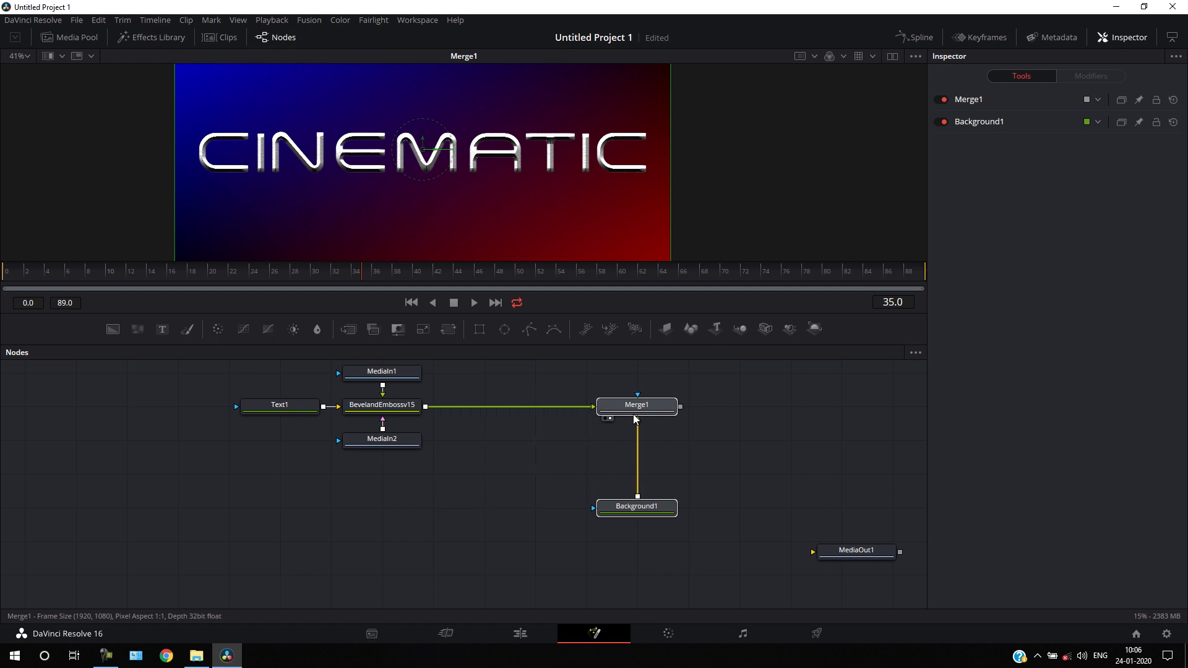
# Add a Transform node and insert it on the connection between BevelandEmbossv15 and Merge1.
pyautogui.click(508, 460)
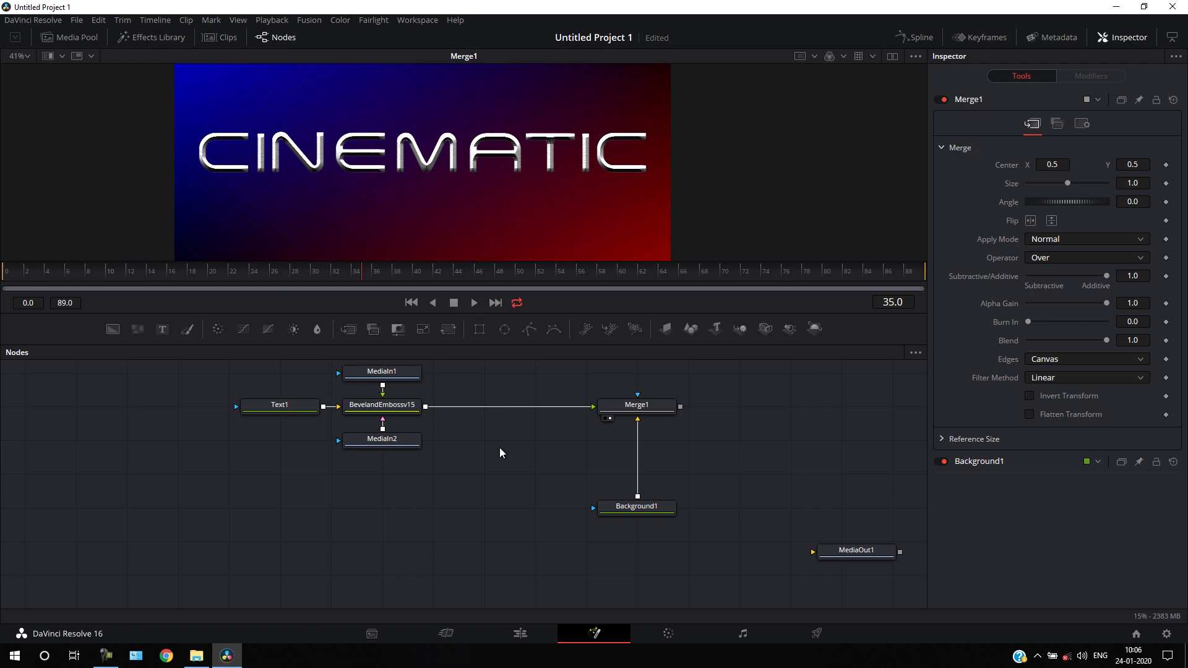
pyautogui.hotkey('shift', 'space')
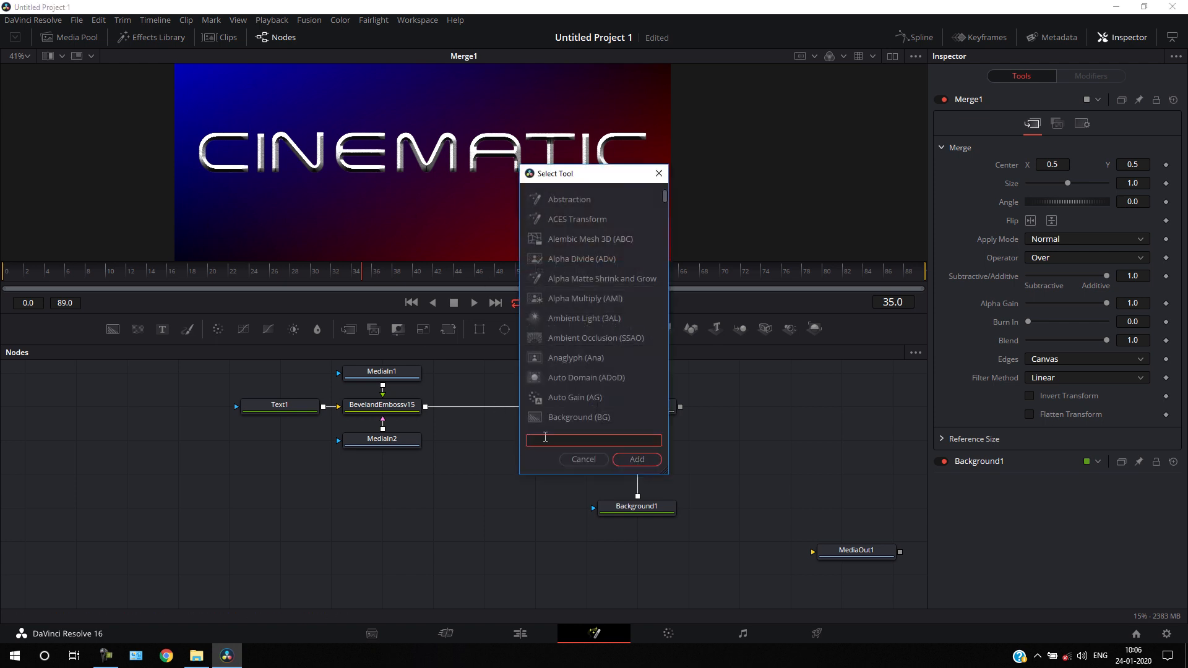
pyautogui.write('tra')
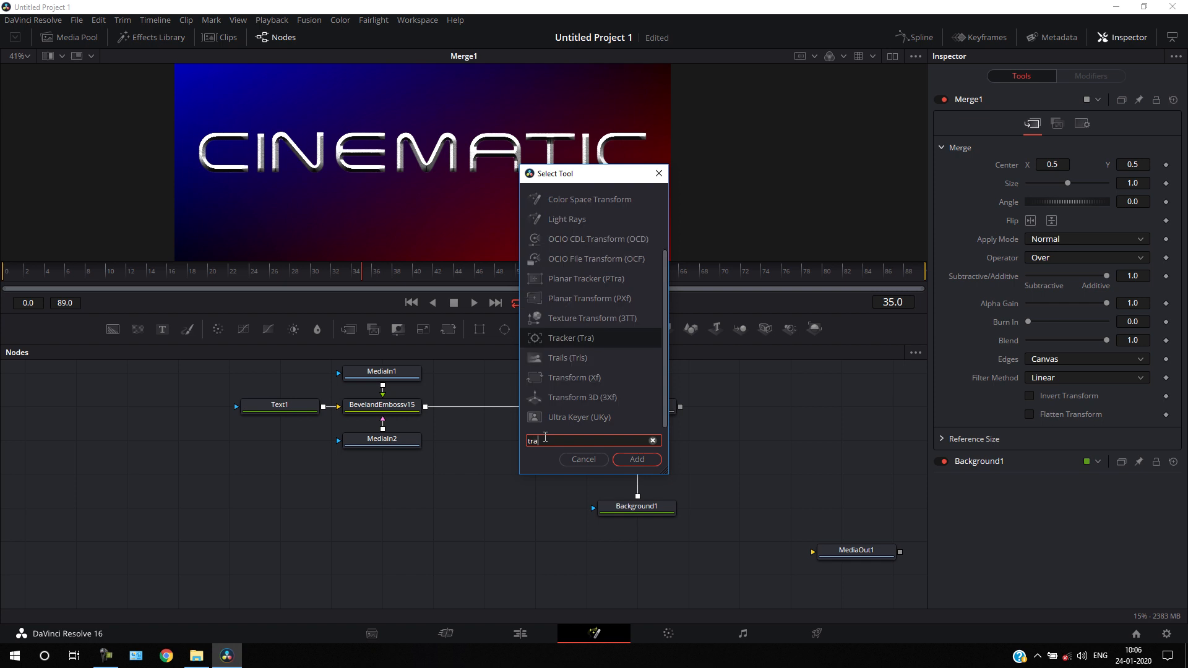
pyautogui.write('n')
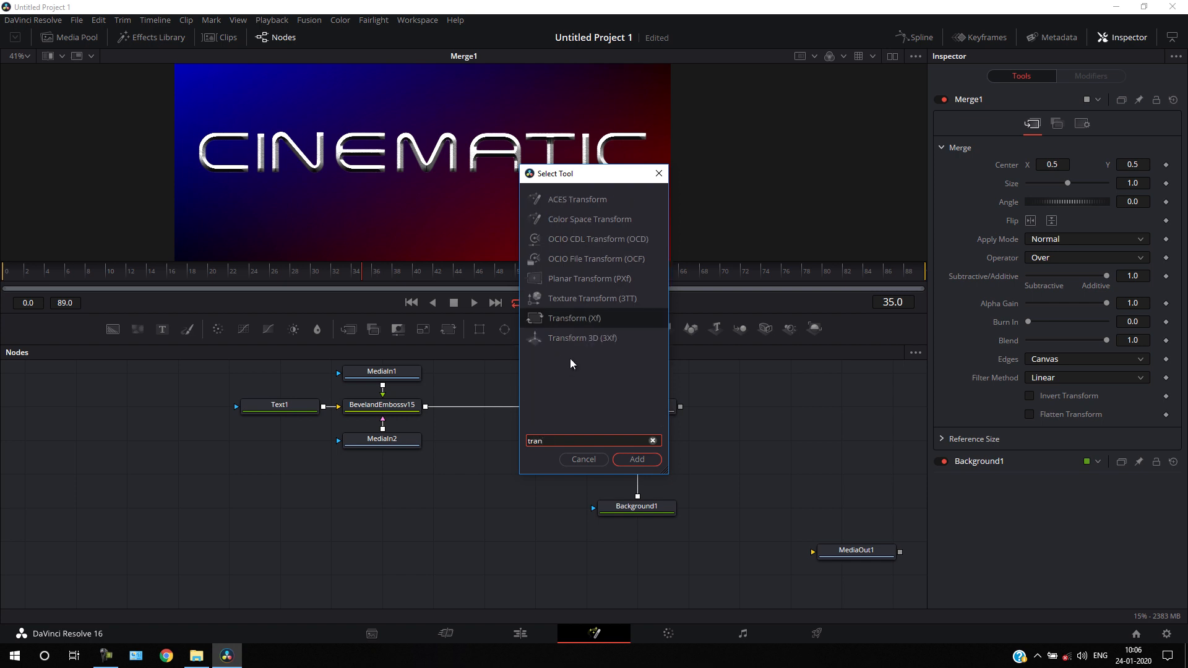
pyautogui.click(648, 463)
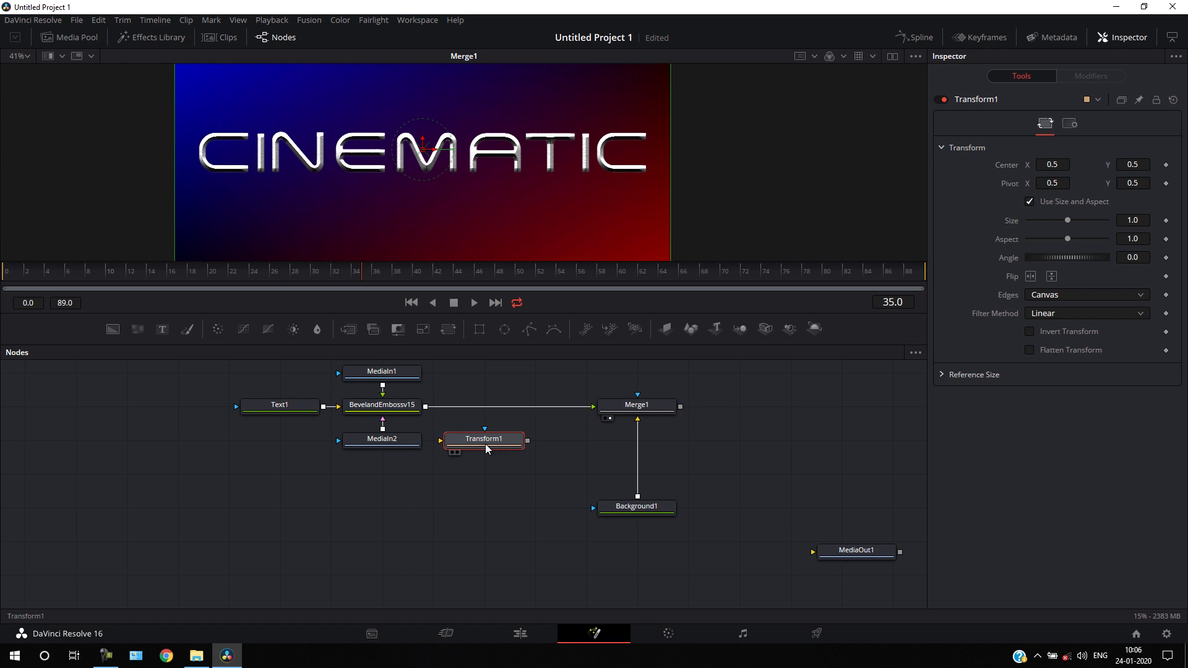
pyautogui.moveTo(487, 447); pyautogui.dragTo(491, 413)
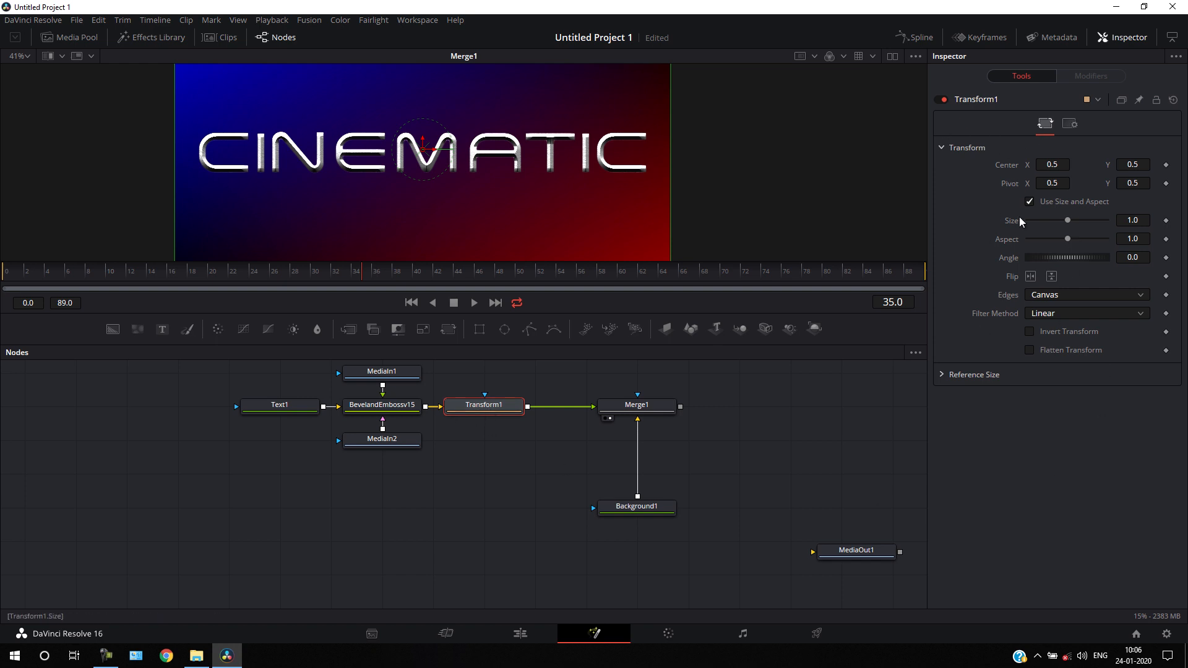
# Try a Transform1 center of X 0.507 and Y 0.474, and delete the Transform1 node.
pyautogui.moveTo(1055, 165); pyautogui.dragTo(1059, 158)
pyautogui.moveTo(1136, 165); pyautogui.dragTo(1121, 165)
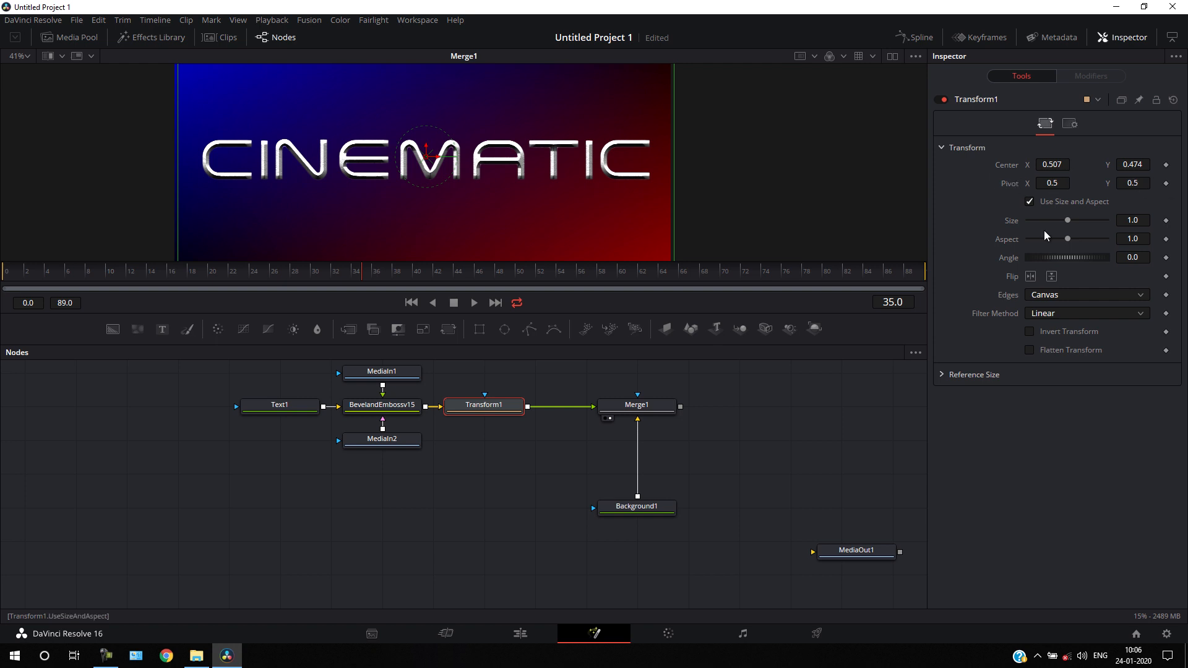
pyautogui.moveTo(490, 378); pyautogui.dragTo(494, 415)
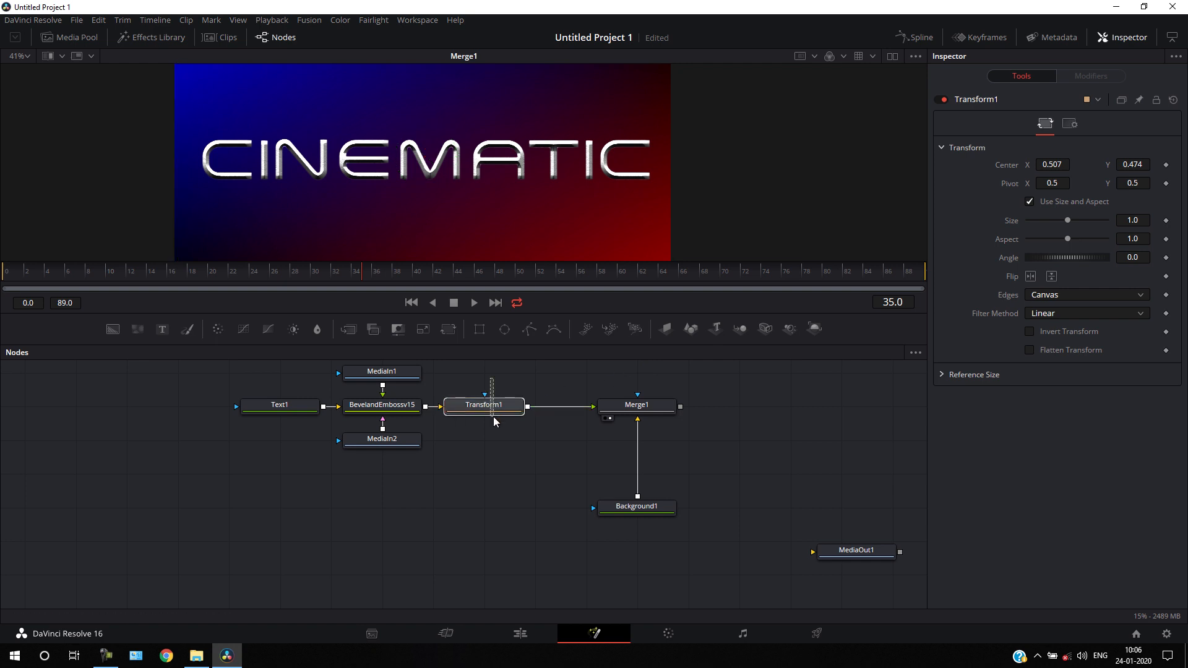
pyautogui.press('Delete')
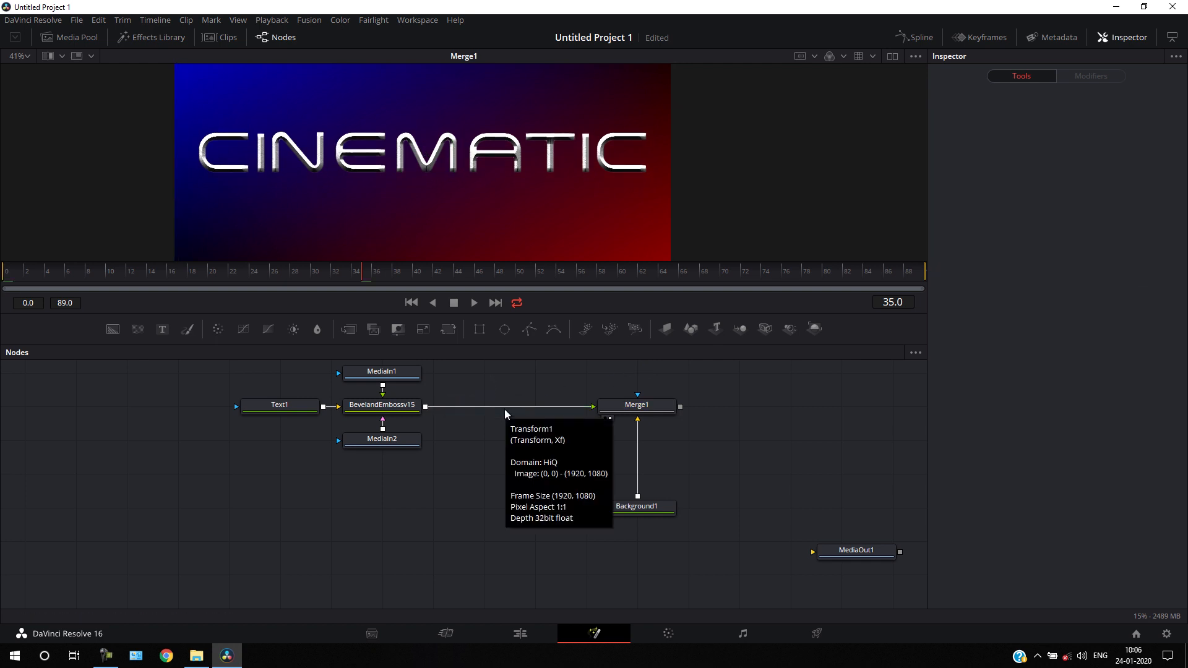
# Add a DVE node and place it on the connection between BevelandEmbossv15 and Merge1.
pyautogui.rightClick(481, 392)
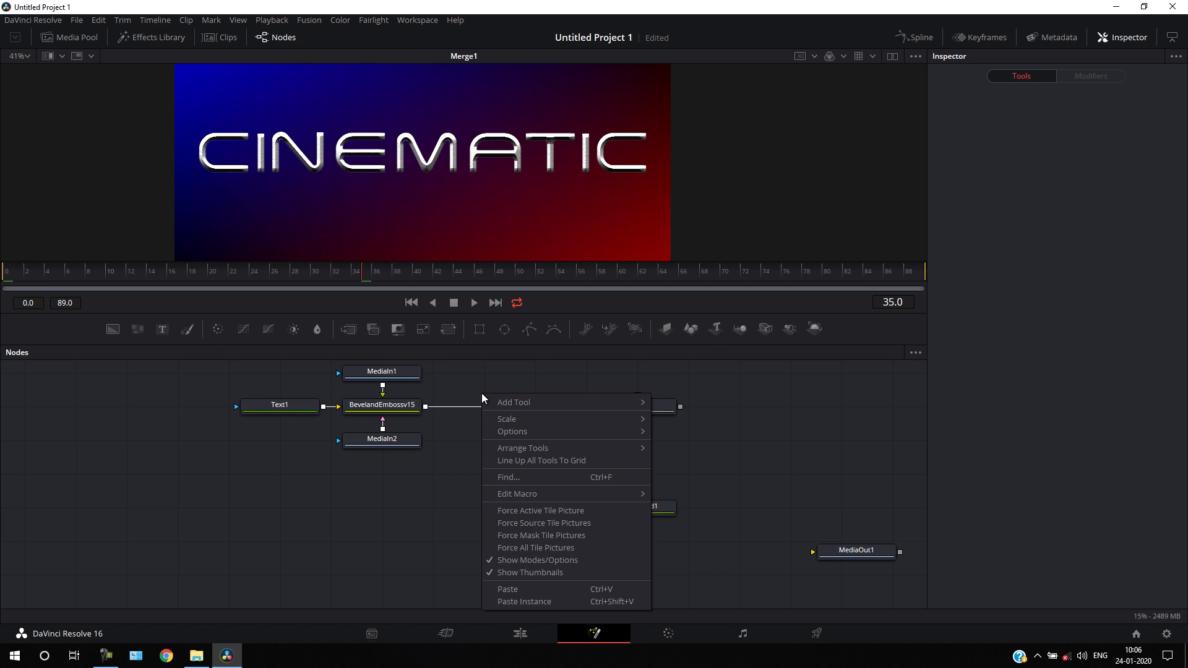
pyautogui.moveTo(538, 402)
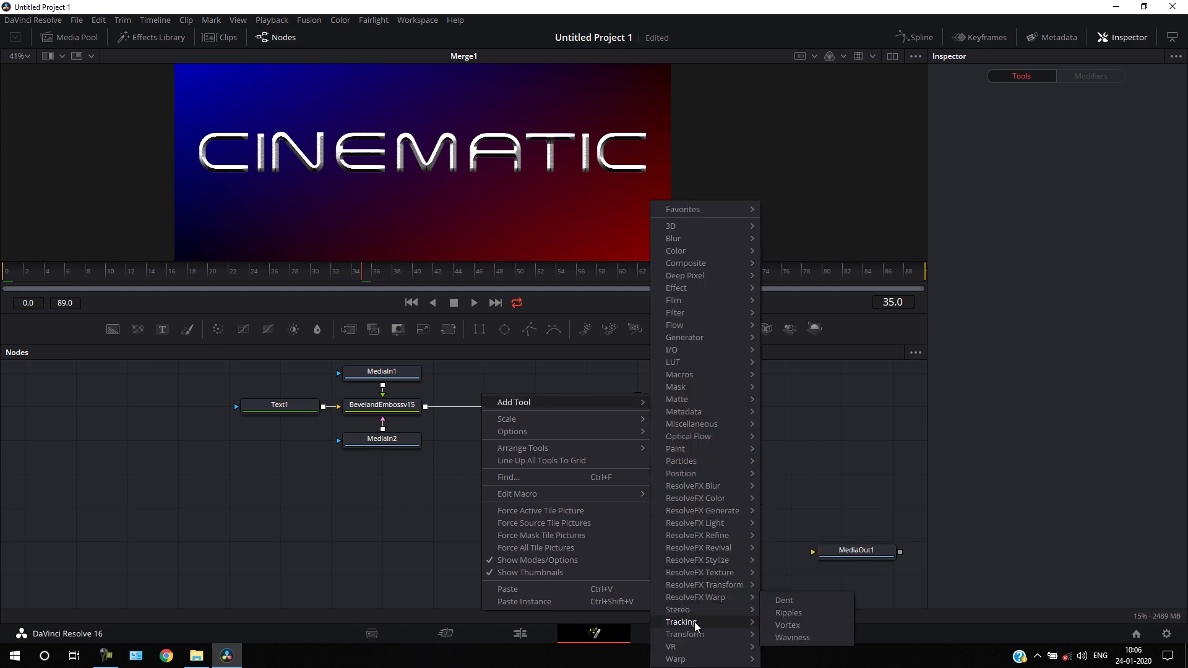
pyautogui.moveTo(696, 637)
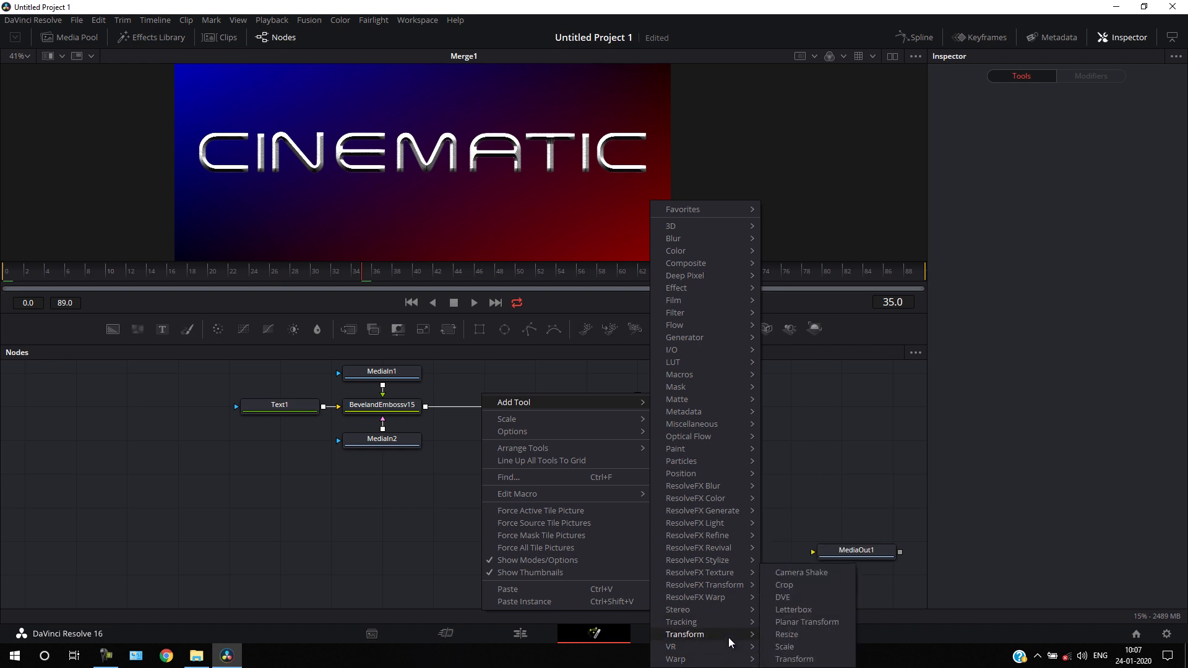
pyautogui.click(793, 599)
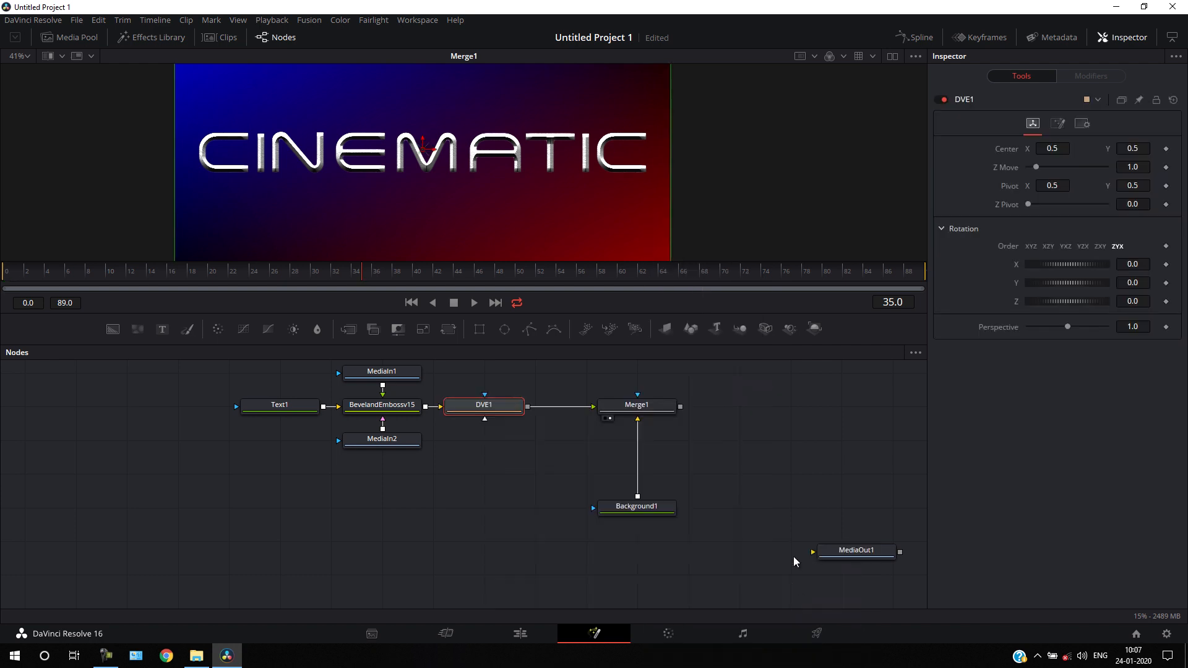
pyautogui.moveTo(487, 416); pyautogui.dragTo(489, 450)
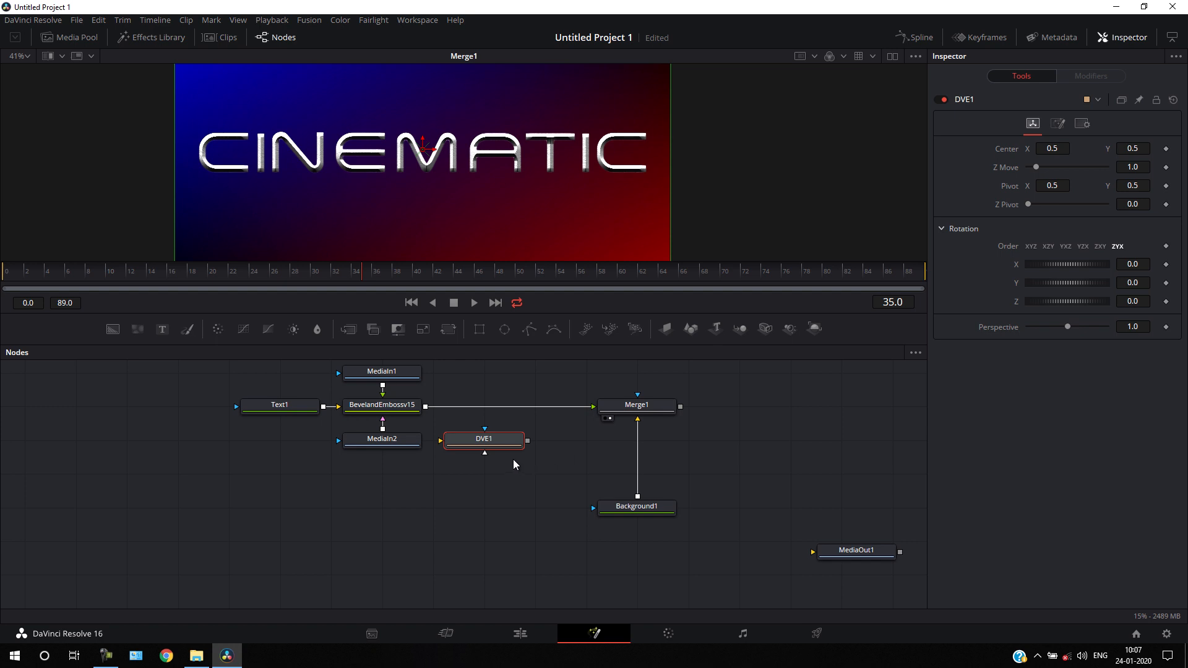
pyautogui.moveTo(488, 442); pyautogui.dragTo(491, 411)
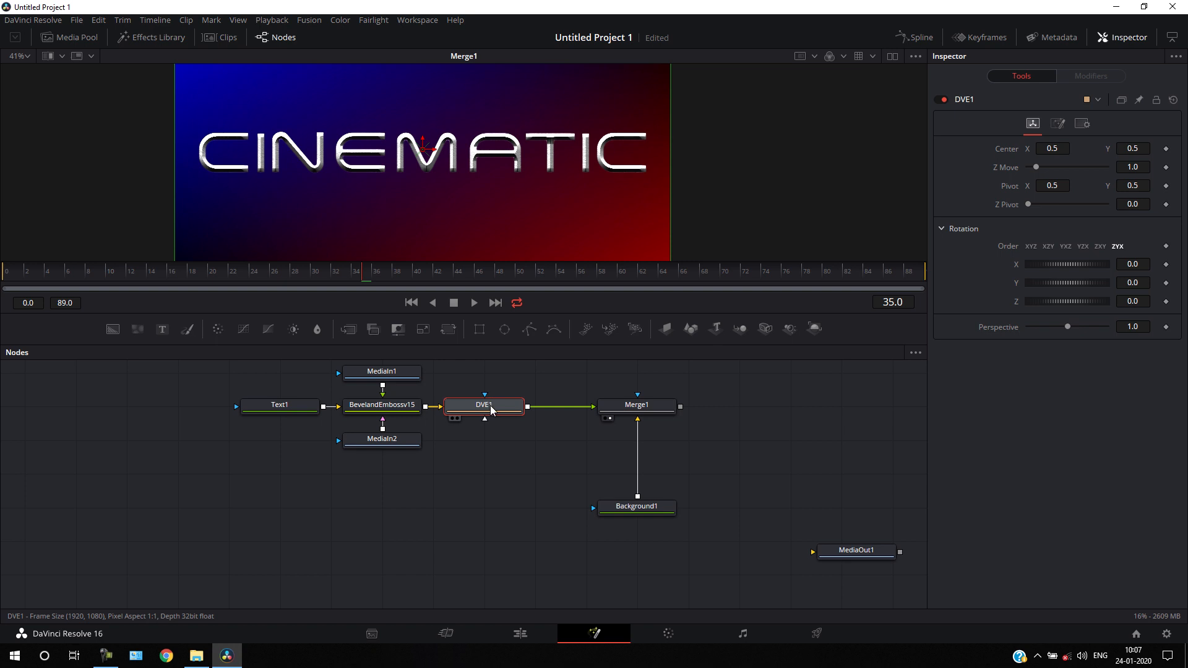
# At frame 89, set DVE1's Z Move to 1.2 and keyframe it.
pyautogui.click(539, 274)
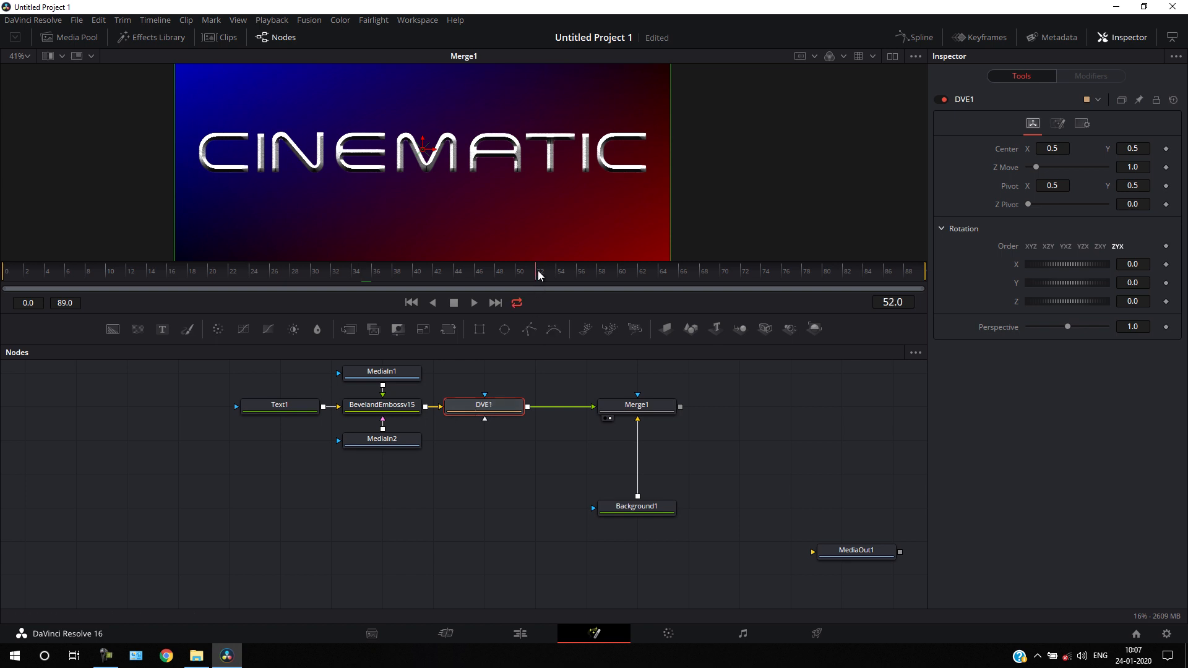
pyautogui.moveTo(539, 274); pyautogui.dragTo(925, 275)
pyautogui.moveTo(1037, 168); pyautogui.dragTo(1041, 167)
pyautogui.click(1036, 173)
pyautogui.moveTo(1038, 169); pyautogui.dragTo(1040, 169)
pyautogui.click(1131, 167)
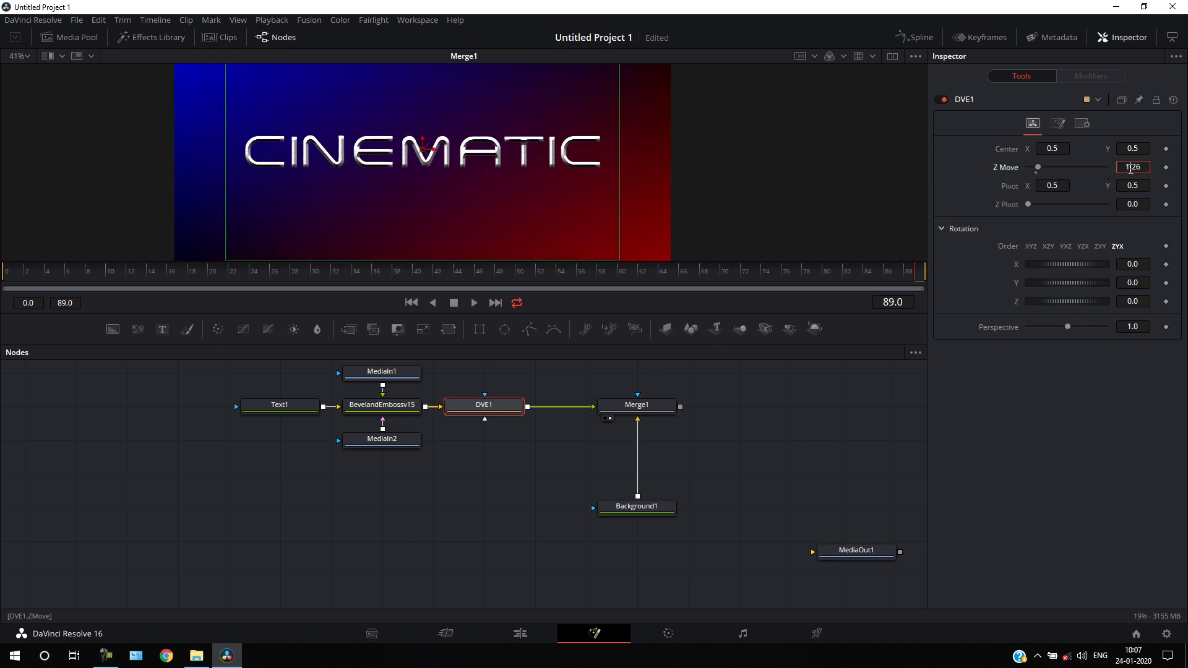
pyautogui.doubleClick(1130, 167)
pyautogui.write('1.2')
pyautogui.press('Tab')
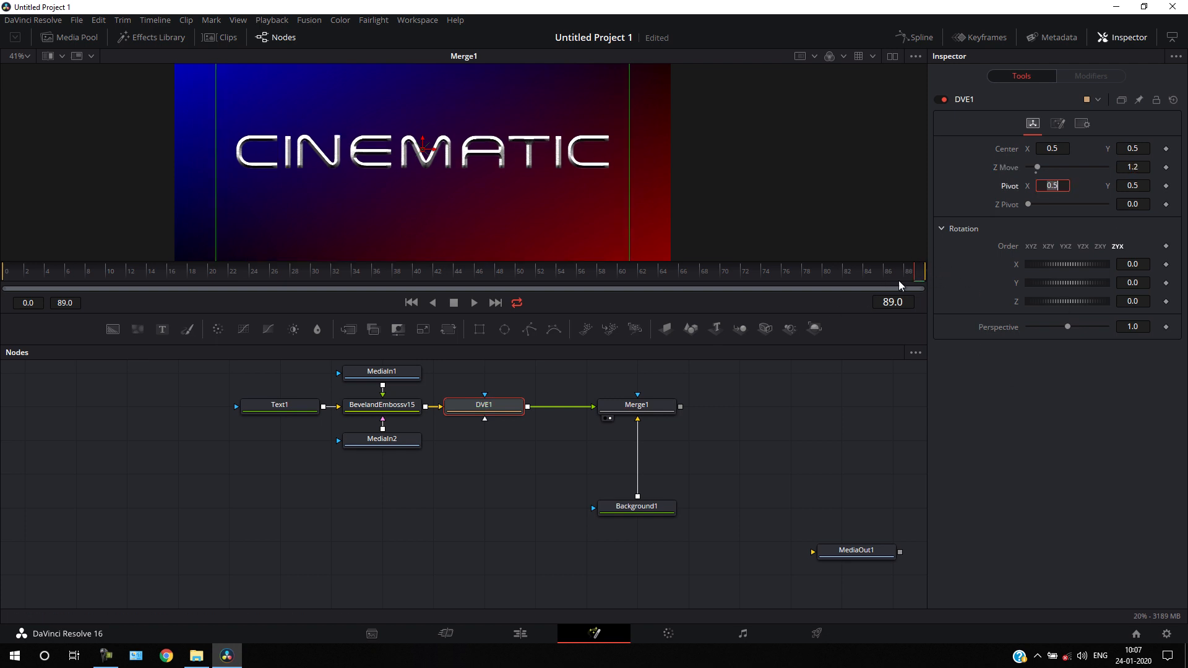
pyautogui.click(1166, 168)
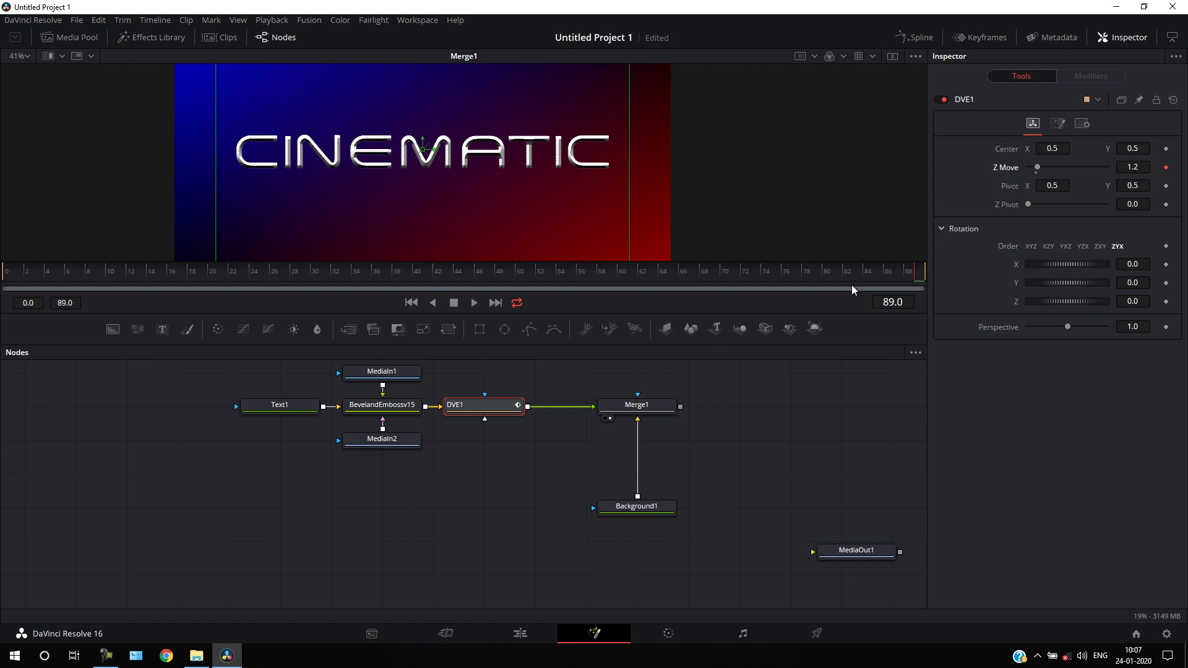
# At frame 0, keyframe DVE1's Z Move at 0.0, and scrub forward to frame 68 to check the text's motion.
pyautogui.click(884, 272)
pyautogui.moveTo(883, 274); pyautogui.dragTo(2, 300)
pyautogui.moveTo(1037, 168); pyautogui.dragTo(1027, 170)
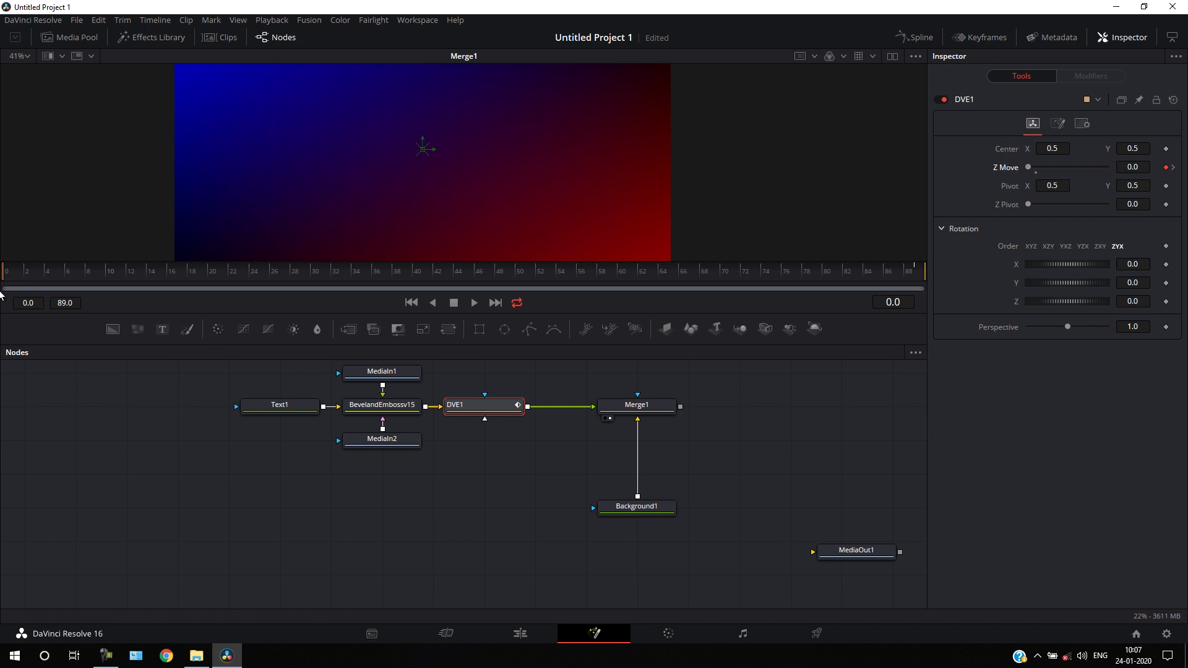
pyautogui.moveTo(7, 273); pyautogui.dragTo(706, 284)
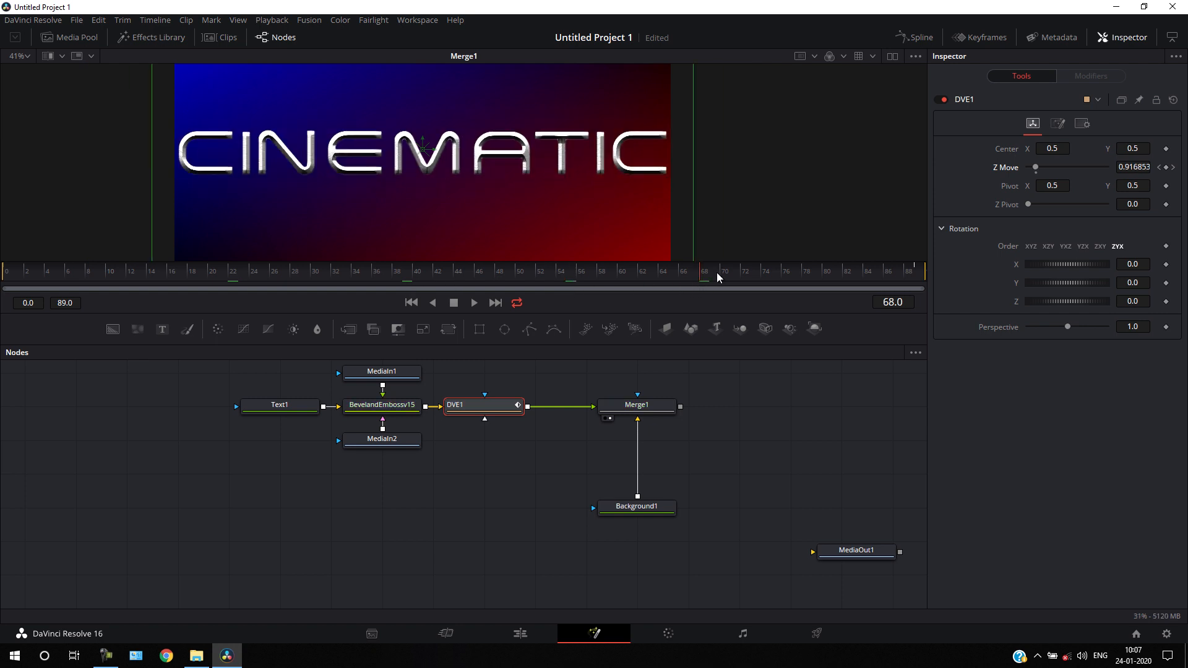
# Display DVE1's Z Move curve in the Spline editor, fit it to the view, and smooth both keyframes.
pyautogui.click(920, 38)
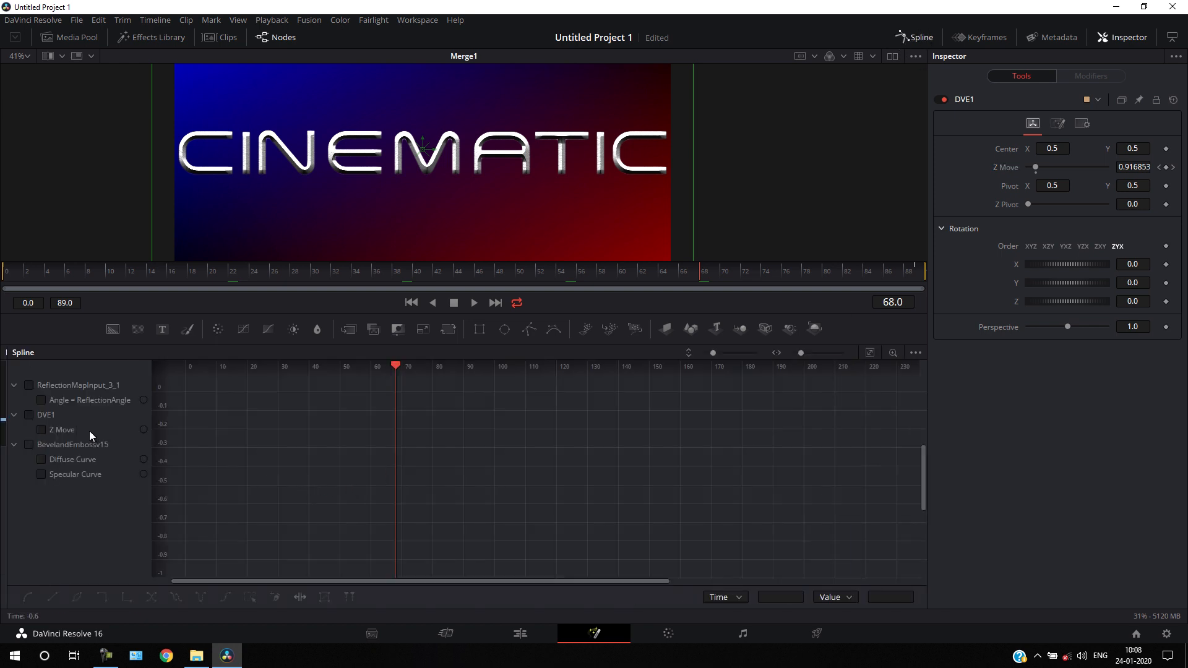
pyautogui.click(29, 415)
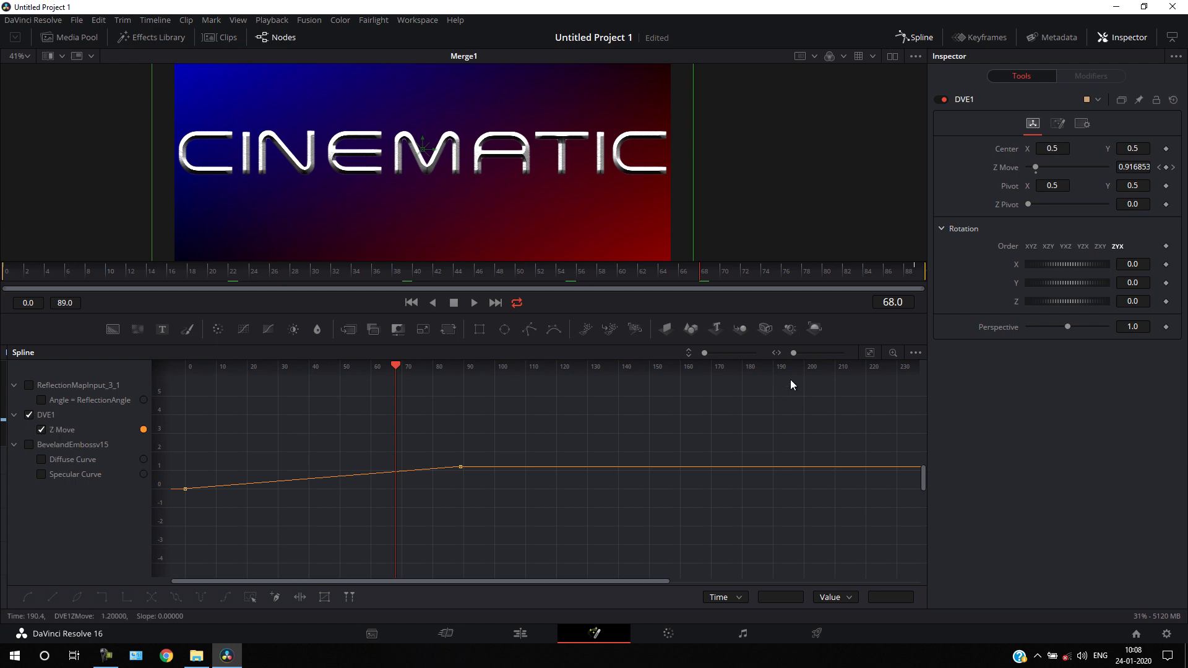
pyautogui.click(867, 353)
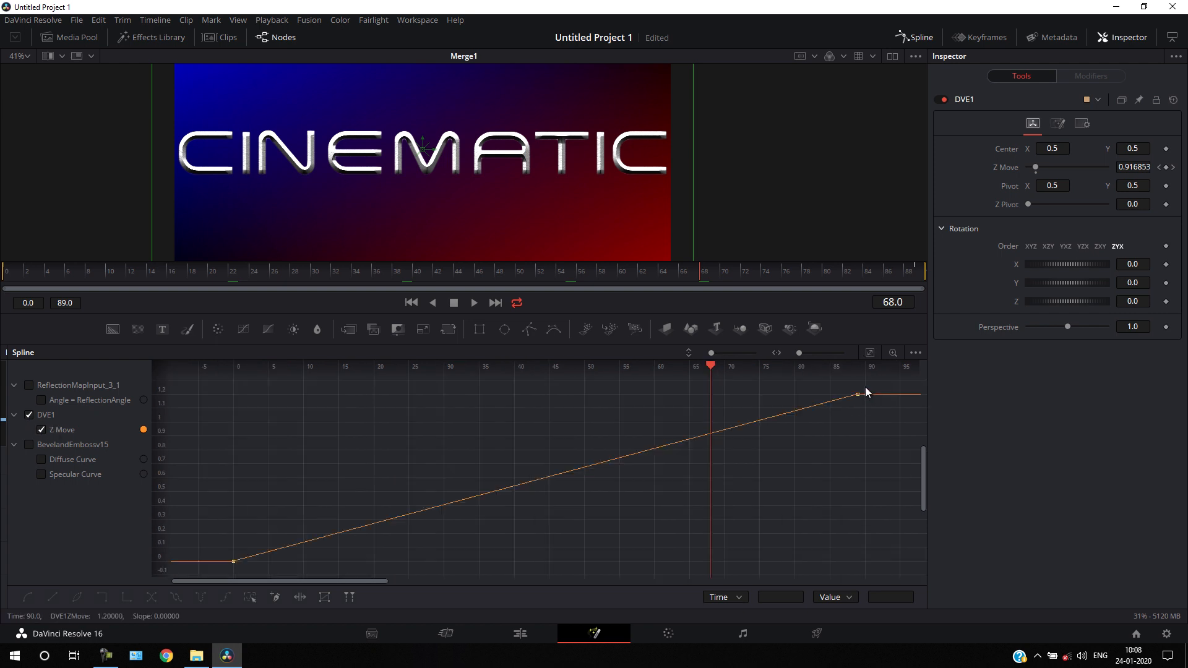
pyautogui.moveTo(866, 392); pyautogui.dragTo(218, 569)
pyautogui.press('s')
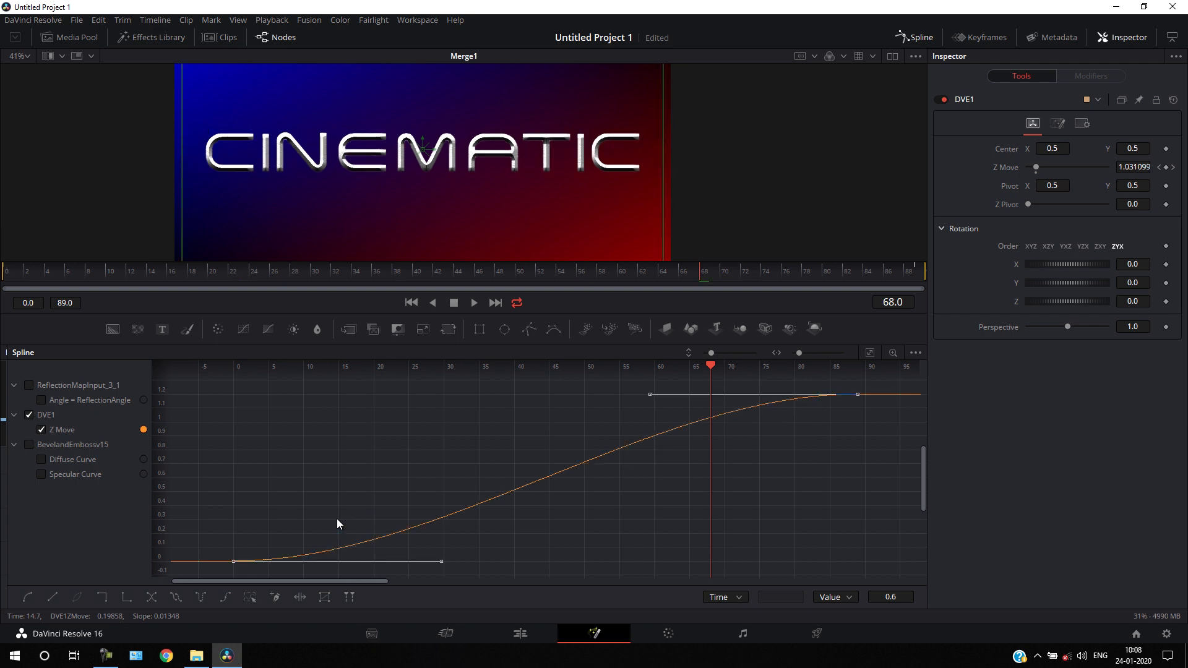
# Stretch the last Z Move keyframe's handle back to frame 0 and shorten the first keyframe's handle to frame 15.
pyautogui.moveTo(710, 365); pyautogui.dragTo(237, 406)
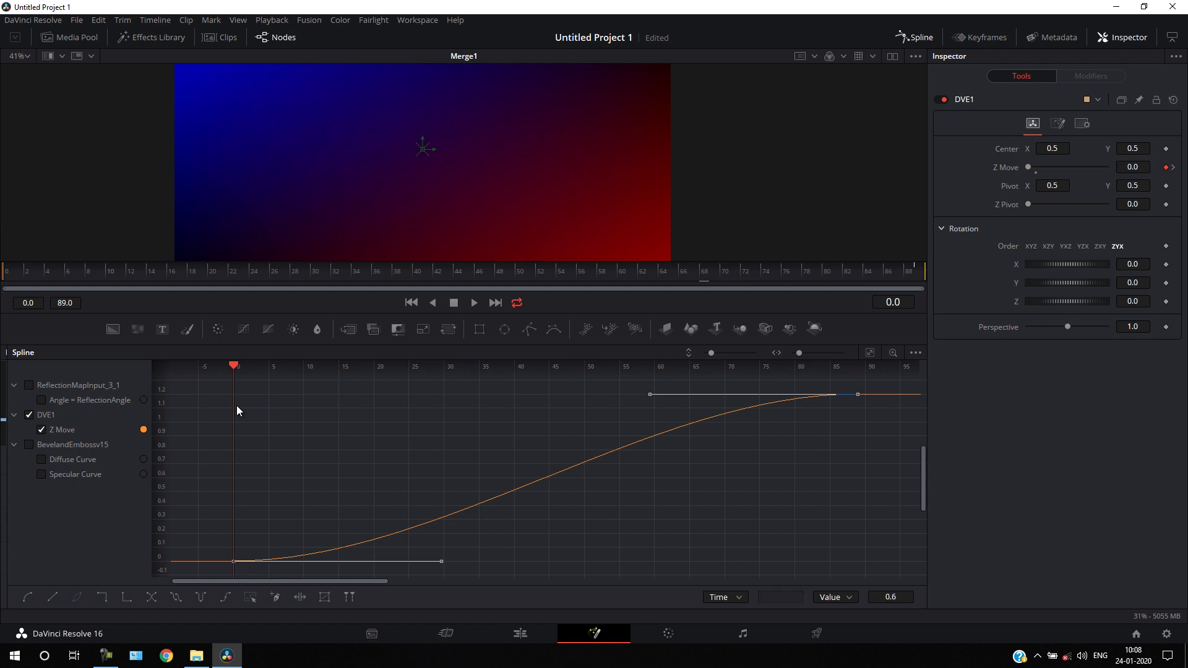
pyautogui.moveTo(649, 399); pyautogui.dragTo(232, 397)
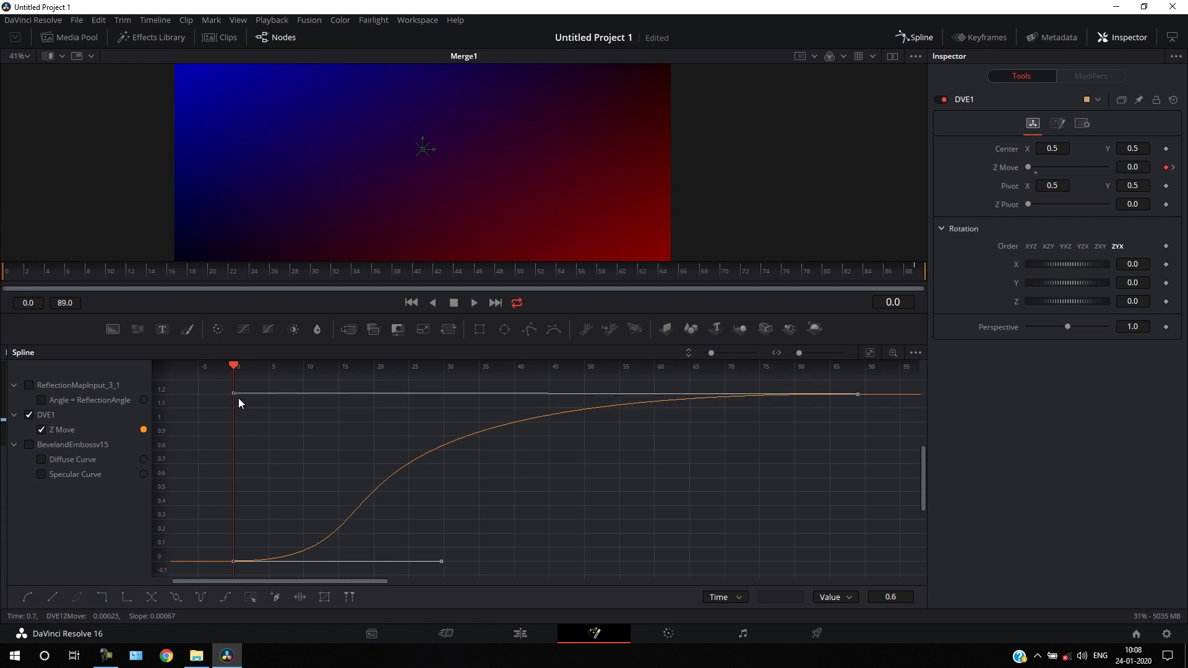
pyautogui.moveTo(234, 369); pyautogui.dragTo(335, 377)
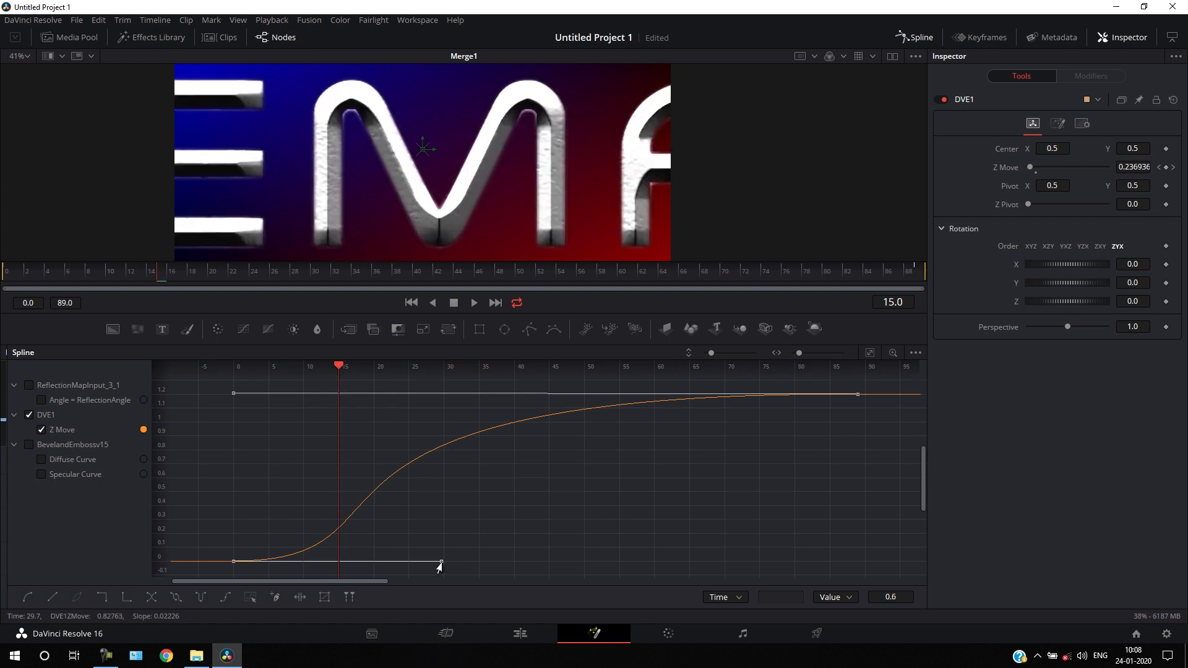
pyautogui.moveTo(442, 561); pyautogui.dragTo(337, 566)
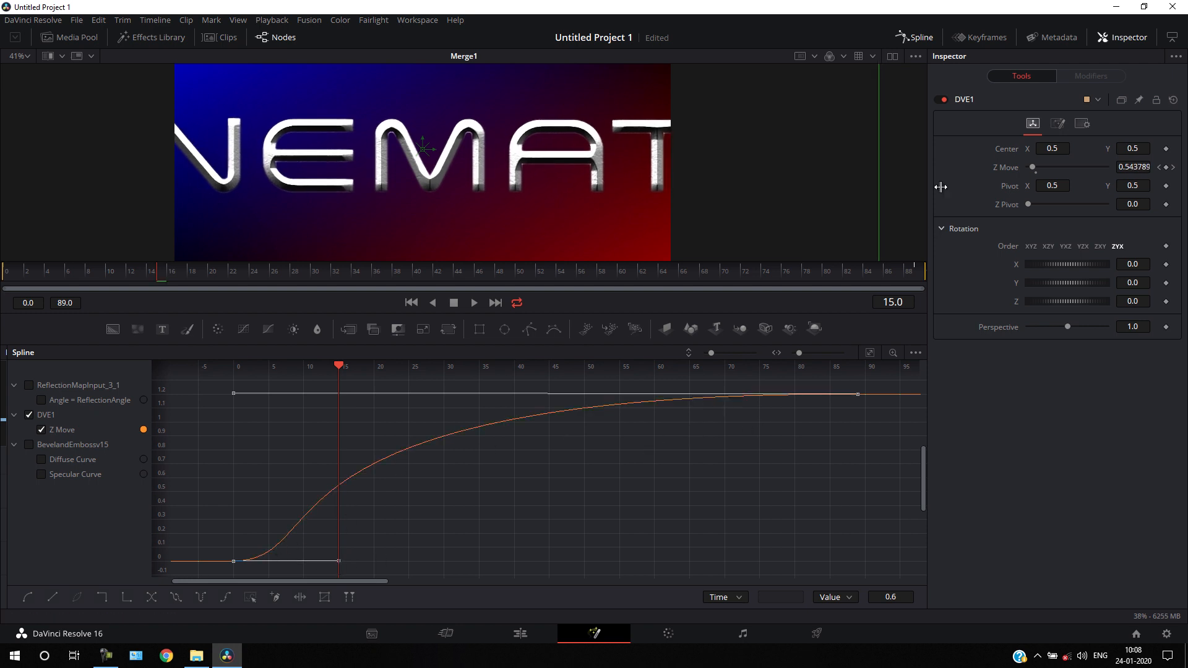
# Close the Spline editor and play the composition to check the eased zoom of the title.
pyautogui.click(918, 38)
pyautogui.click(338, 275)
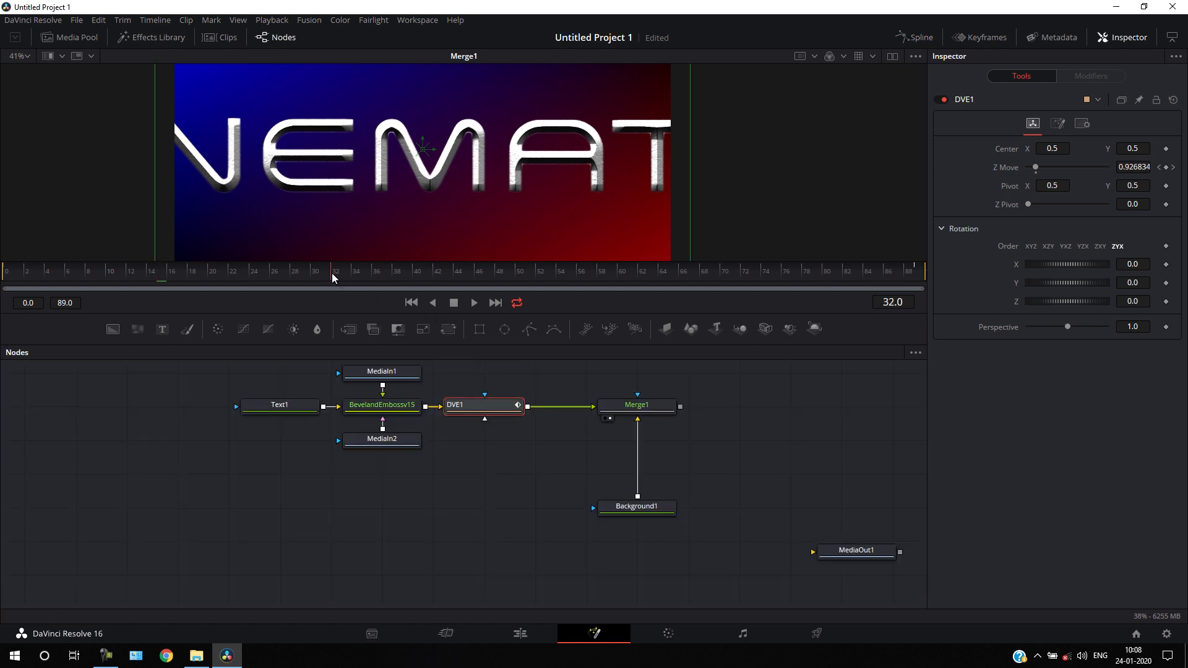
pyautogui.press('space')
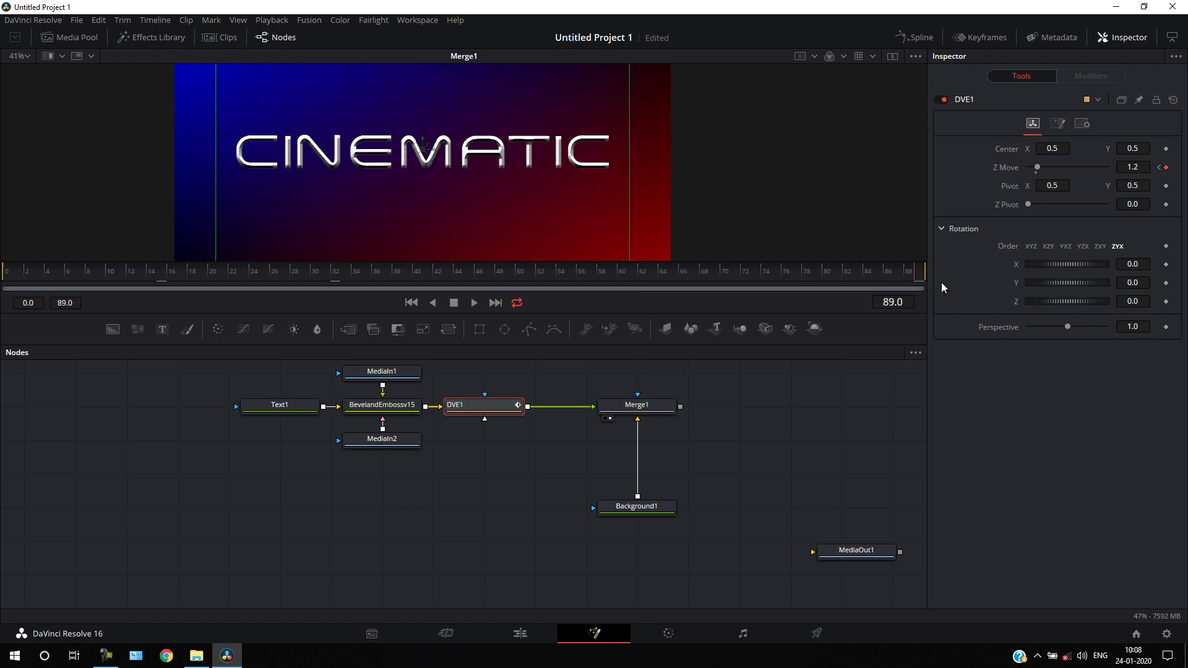
# Move Merge1 and Background1 together farther from DVE1 to make room for another node.
pyautogui.click(496, 467)
pyautogui.moveTo(541, 451); pyautogui.dragTo(498, 480)
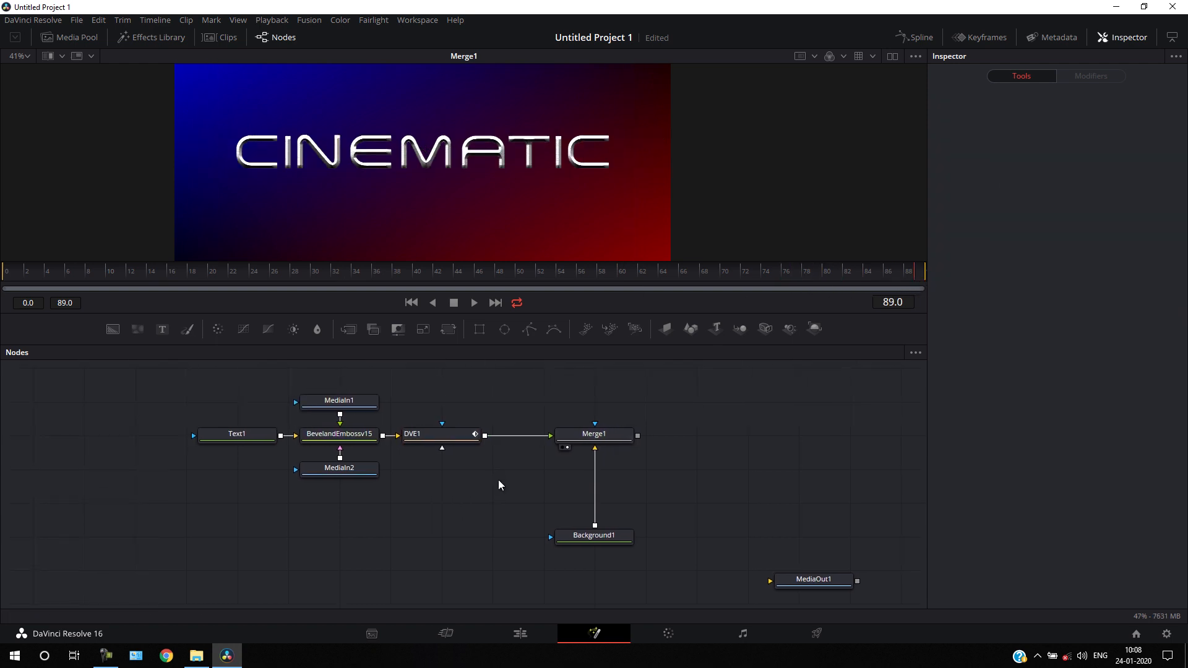
pyautogui.moveTo(715, 423); pyautogui.dragTo(553, 575)
pyautogui.moveTo(595, 437); pyautogui.dragTo(646, 436)
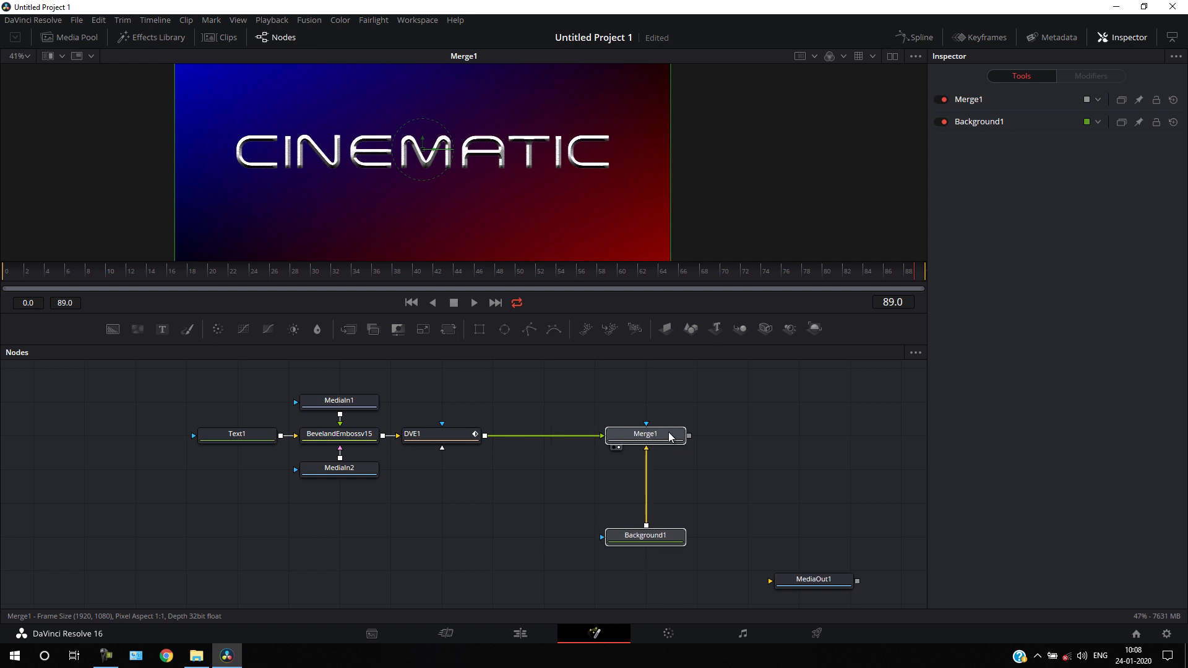
# Add a Defocus node and insert it on the connection between DVE1 and Merge1.
pyautogui.click(533, 407)
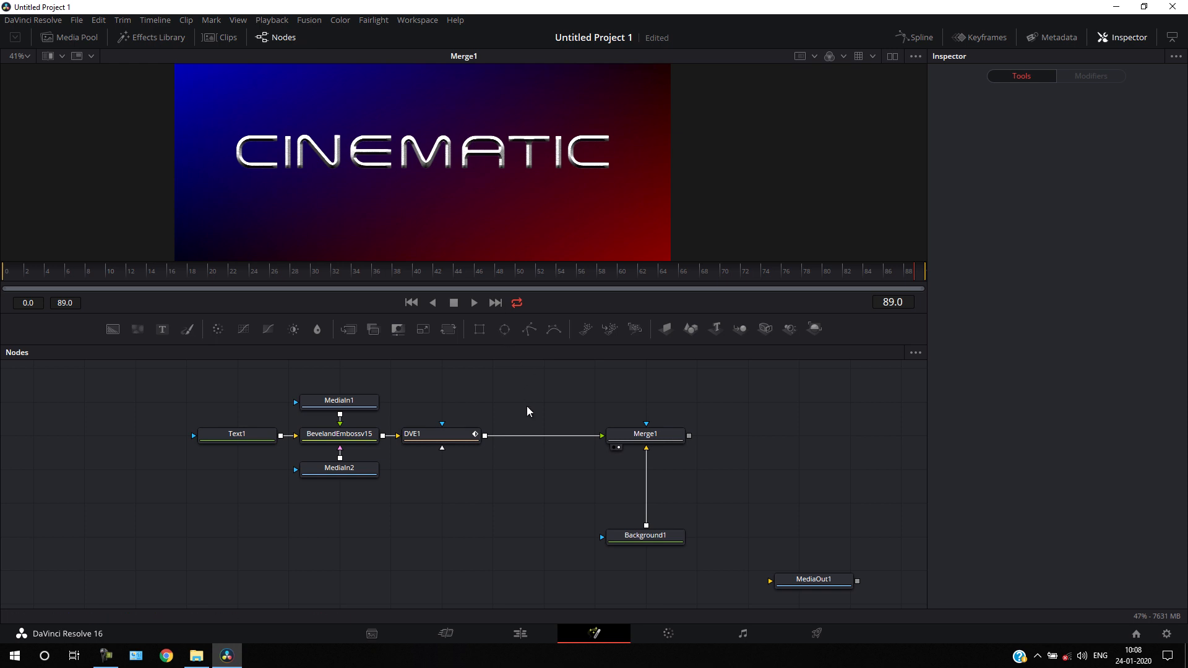
pyautogui.hotkey('shift', 'space')
pyautogui.write('tran')
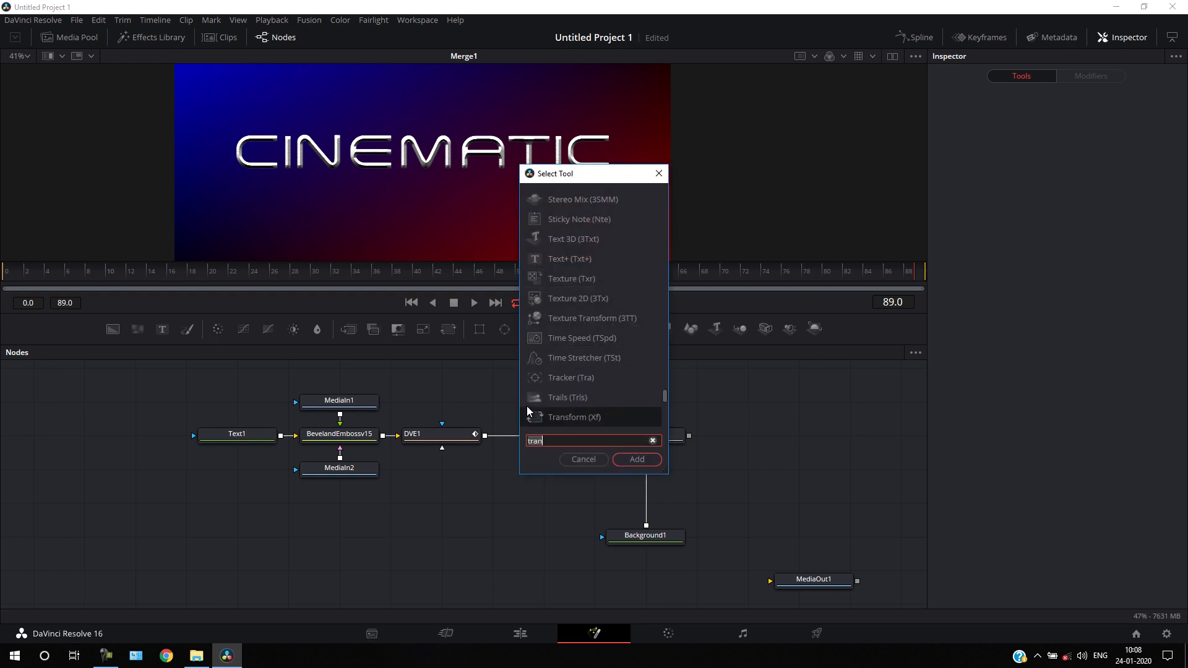
pyautogui.click(653, 441)
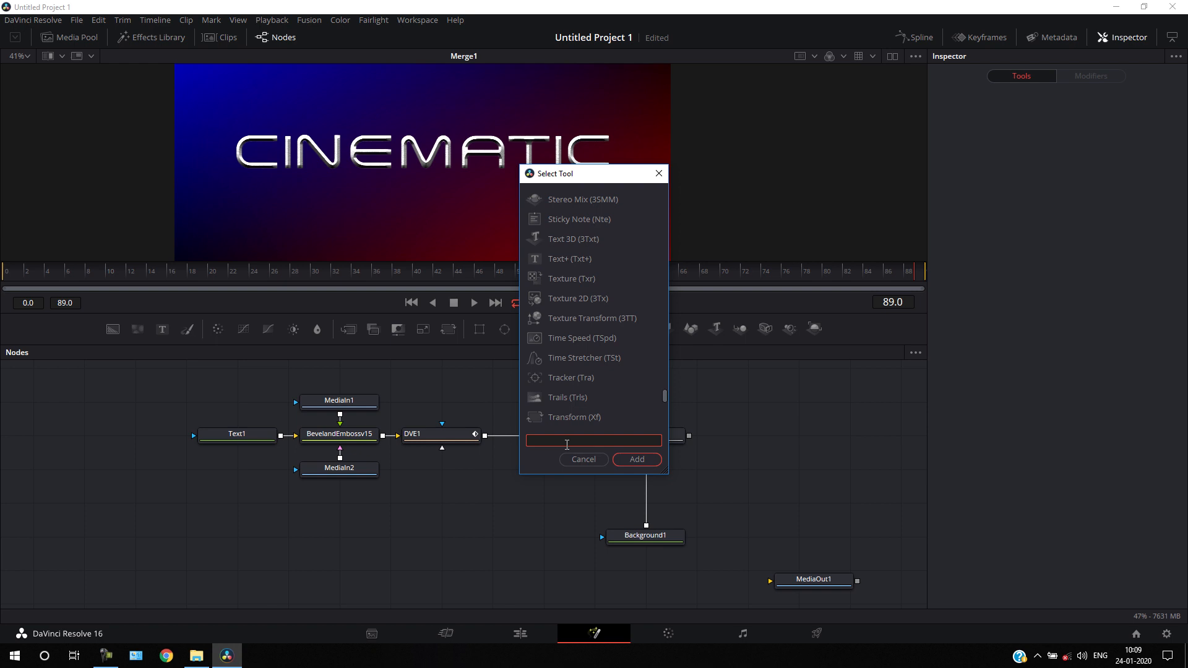
pyautogui.write('def')
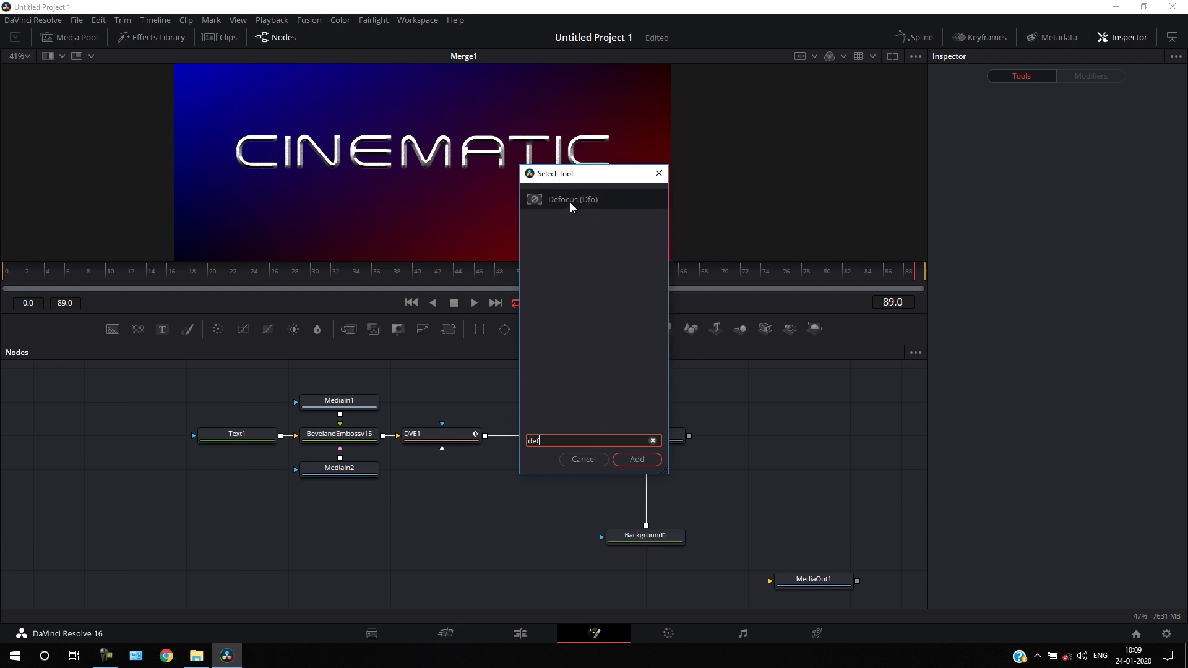
pyautogui.click(636, 460)
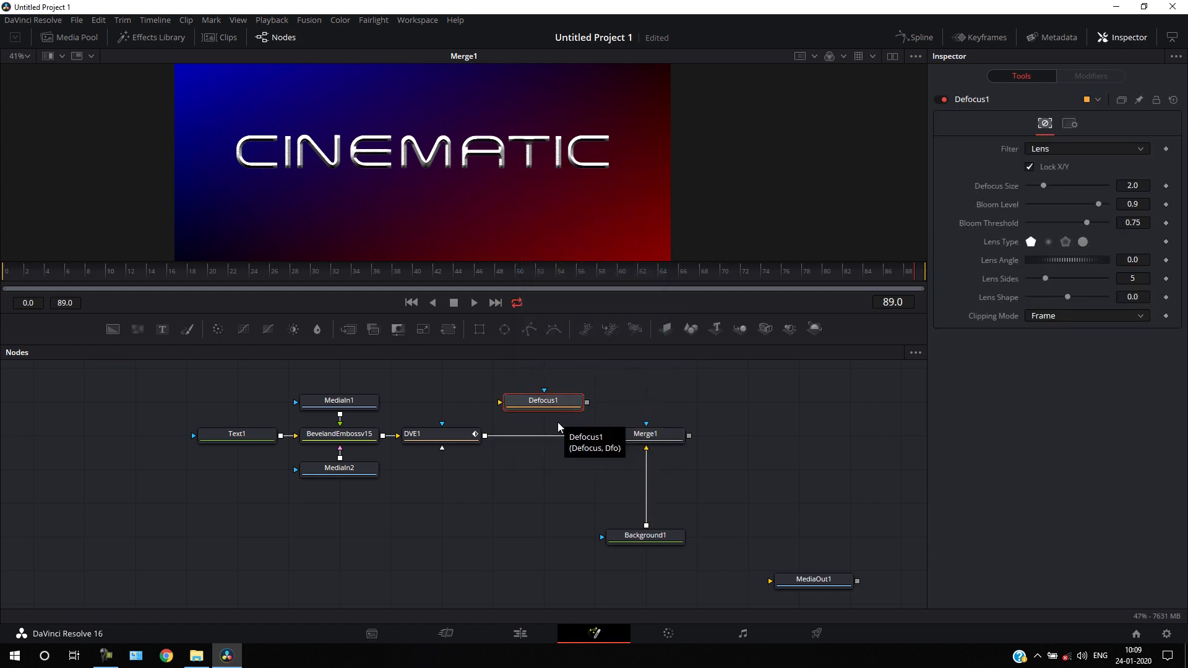
pyautogui.moveTo(546, 406); pyautogui.dragTo(546, 440)
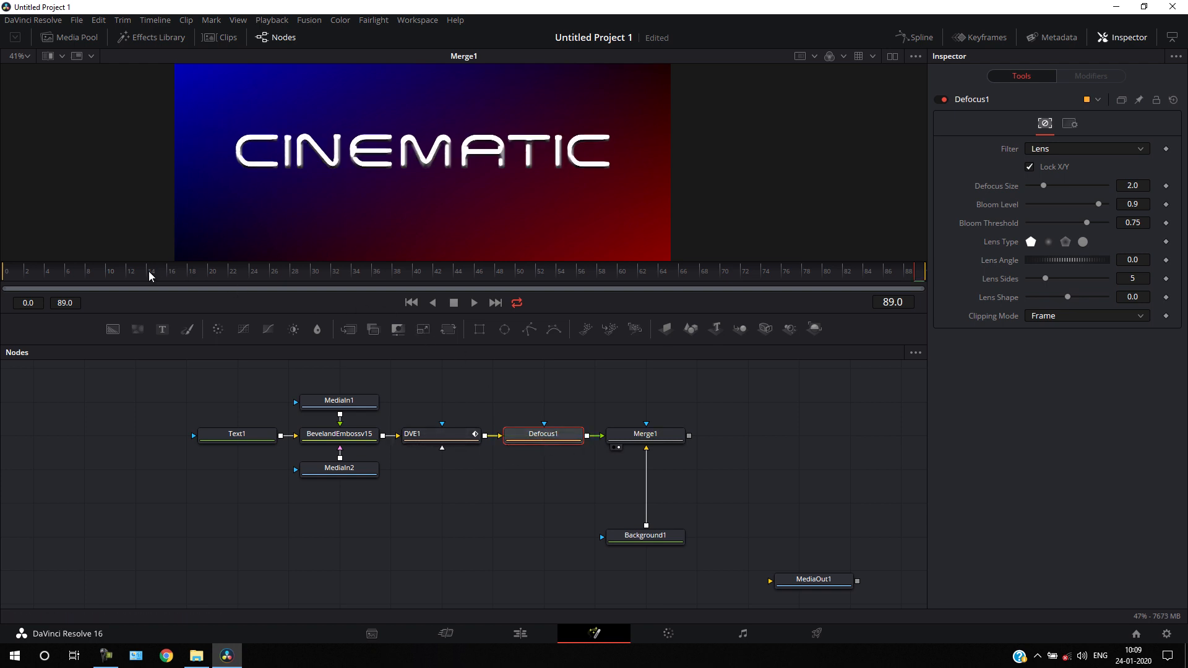
# At frame 30, set Defocus1's Defocus Size to 0.0 and animate the parameter with a keyframe there.
pyautogui.moveTo(149, 273); pyautogui.dragTo(317, 277)
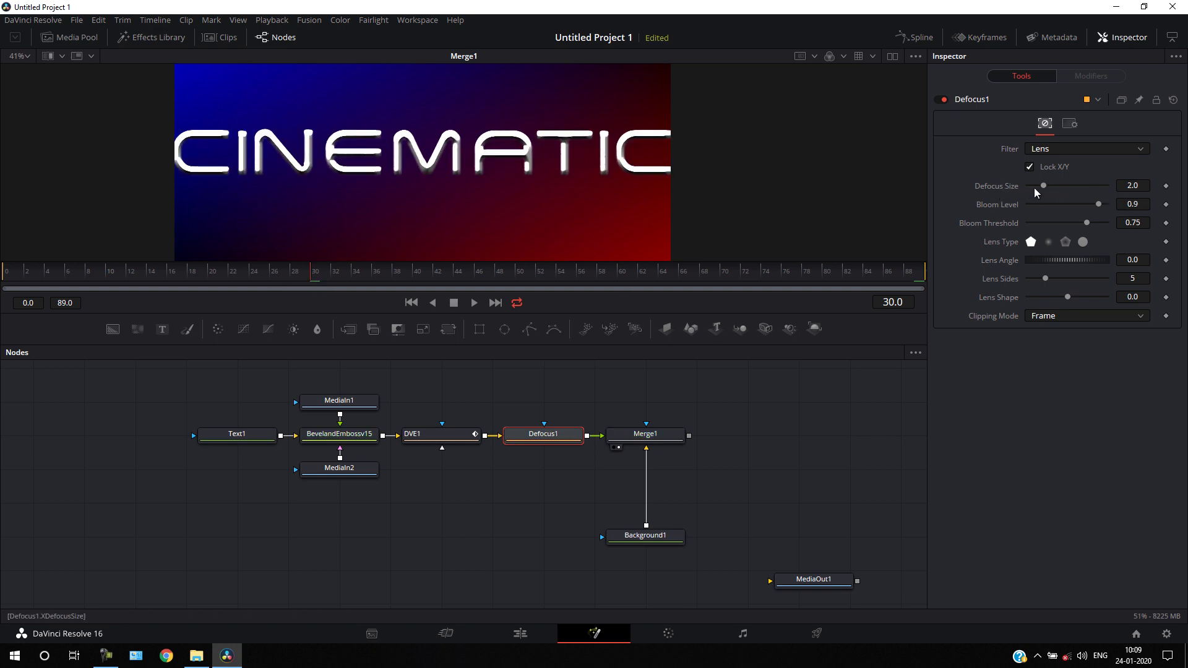
pyautogui.moveTo(1045, 188); pyautogui.dragTo(1020, 189)
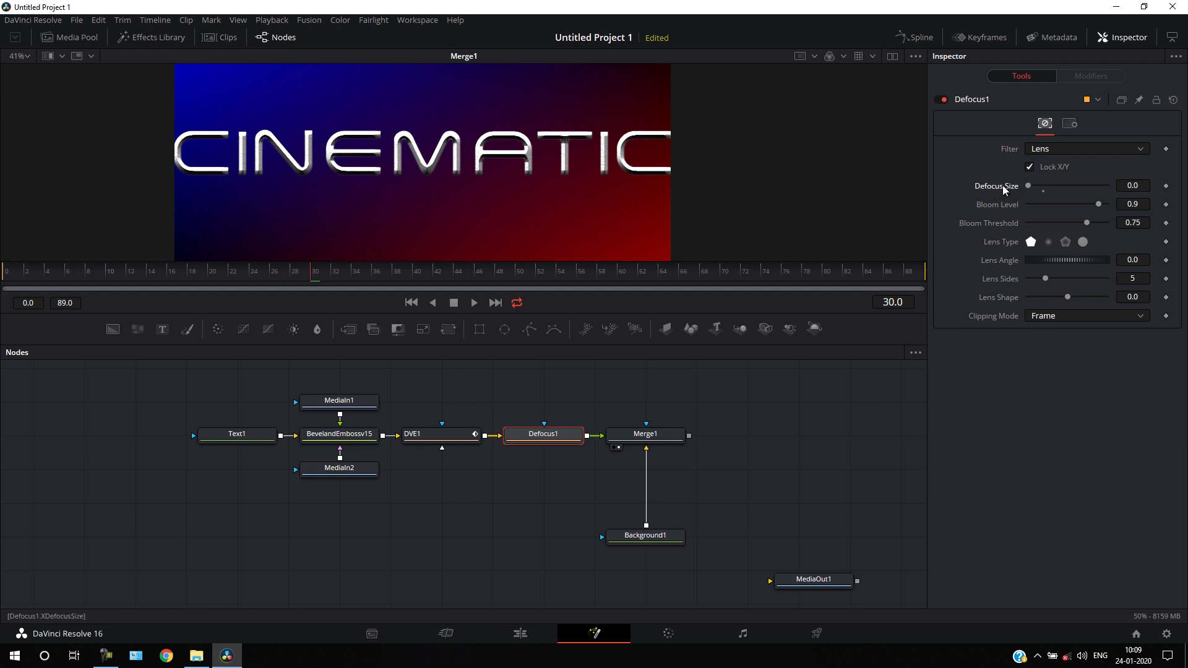
pyautogui.rightClick(1002, 185)
pyautogui.click(1015, 195)
# Keyframe the Defocus Size at 10.0 on frame 0, and scrub through to frame 54 to check the blur animation.
pyautogui.click(265, 281)
pyautogui.moveTo(265, 283); pyautogui.dragTo(3, 284)
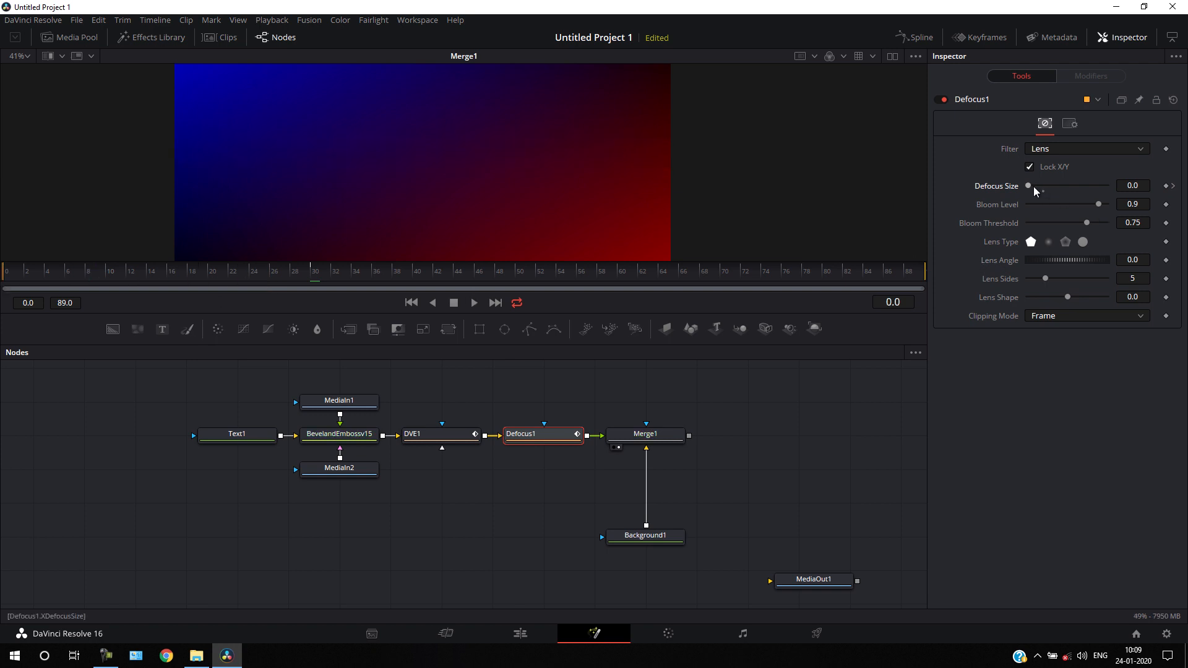
pyautogui.moveTo(1030, 187); pyautogui.dragTo(1111, 191)
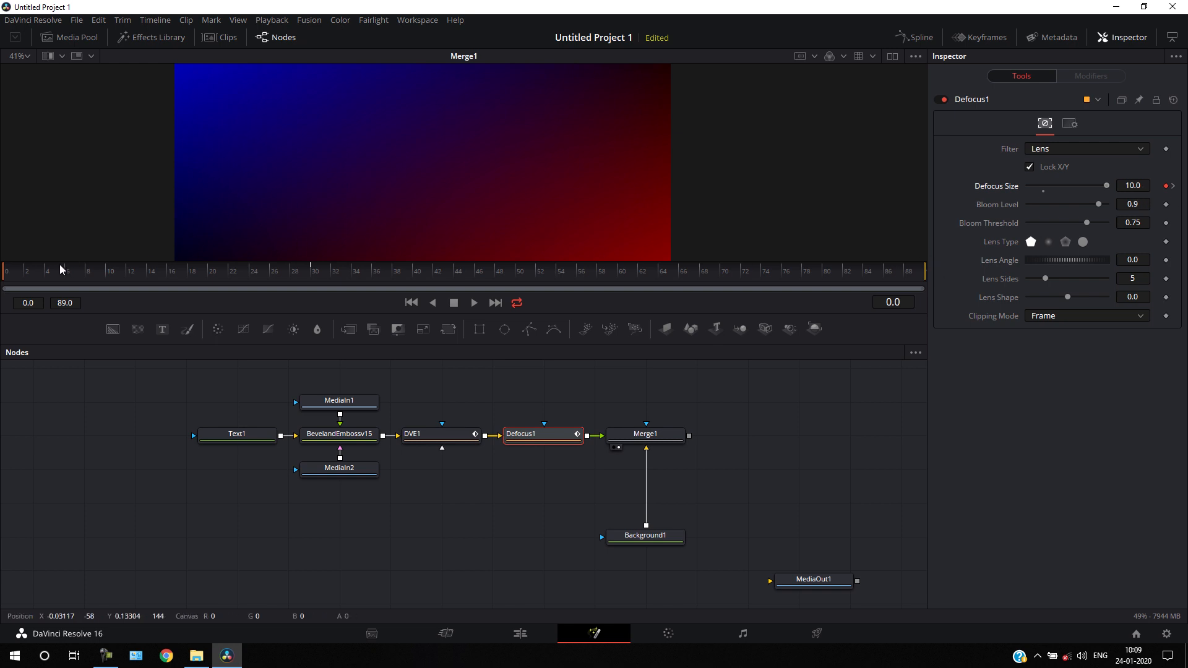
pyautogui.moveTo(121, 275); pyautogui.dragTo(559, 275)
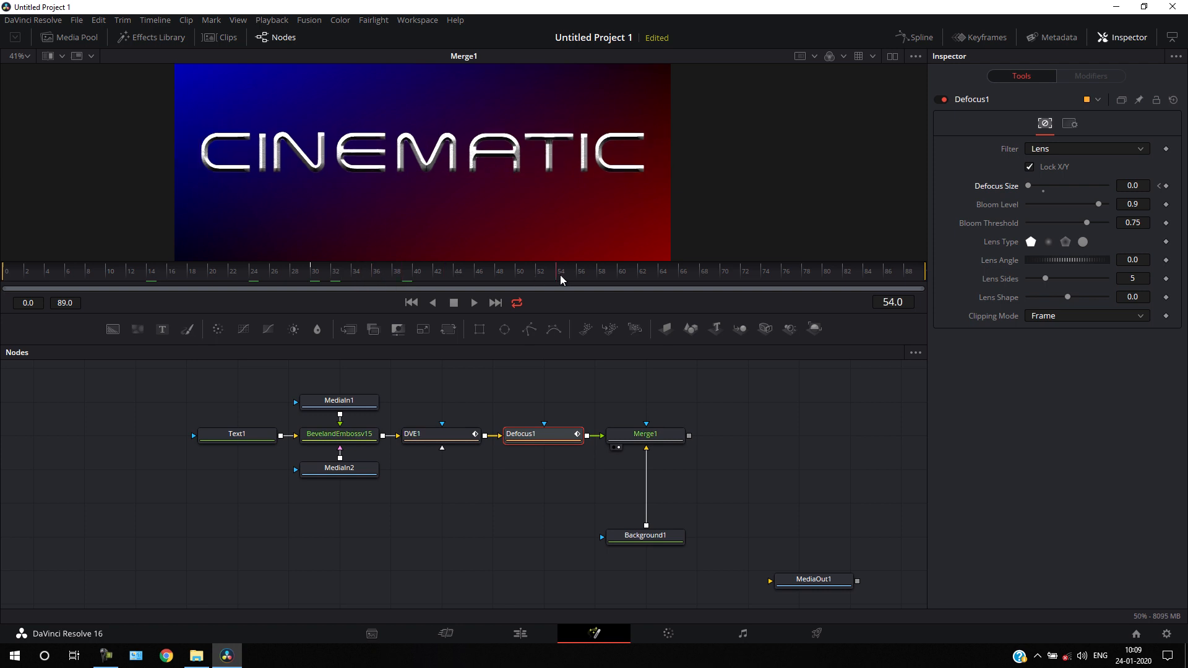
# Bring the image 1-2 from the New Intro folder into the node graph, above and beyond Merge1.
pyautogui.moveTo(640, 387); pyautogui.dragTo(531, 398)
pyautogui.click(599, 418)
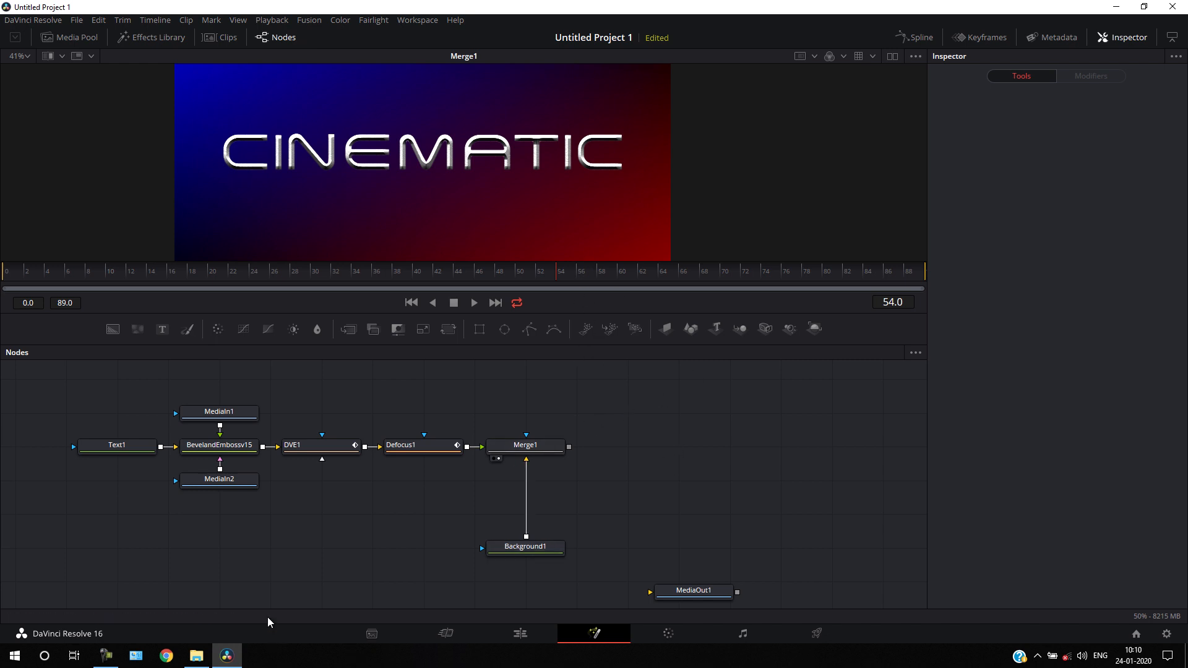
pyautogui.click(196, 654)
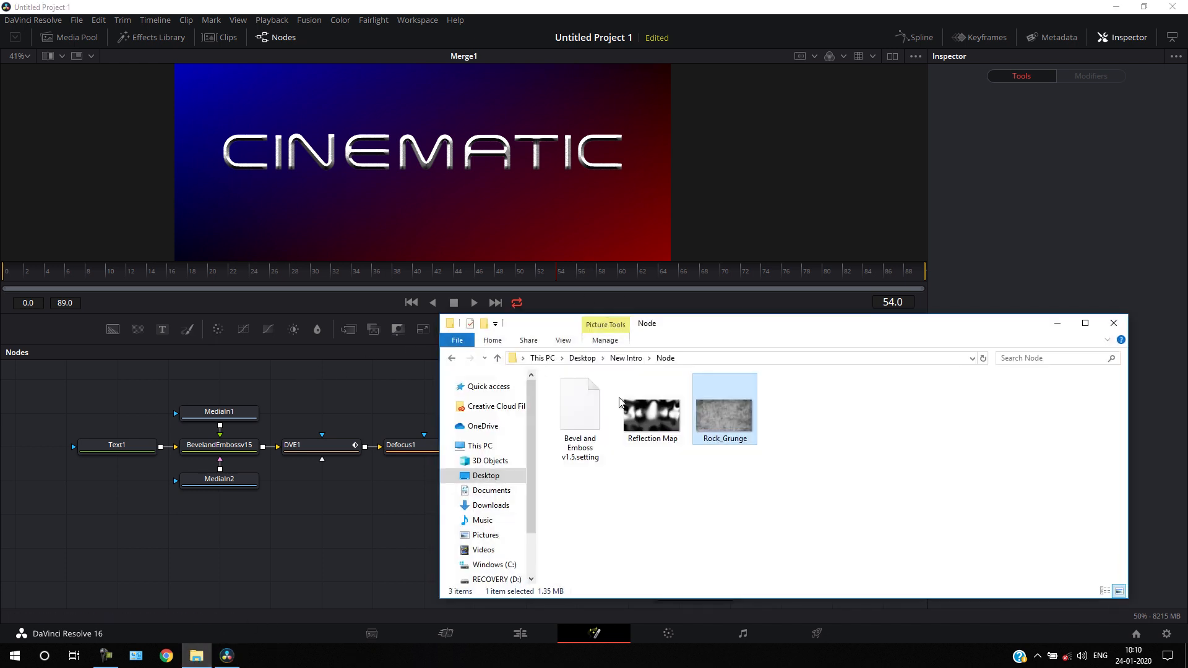
pyautogui.click(451, 358)
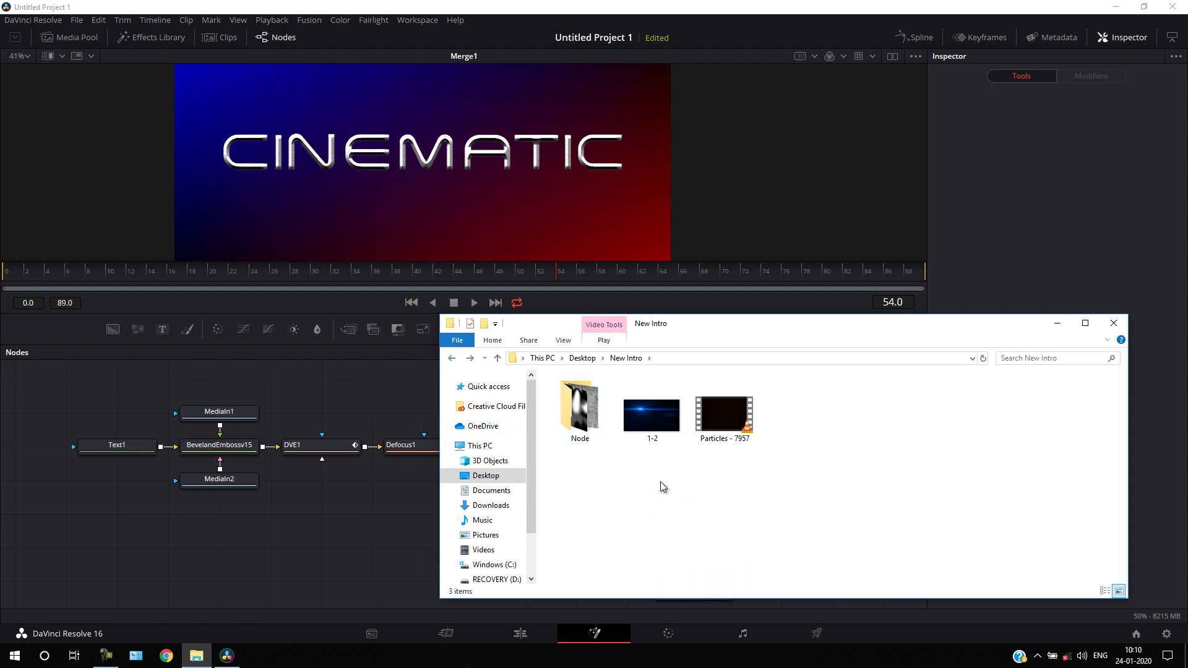
pyautogui.click(646, 437)
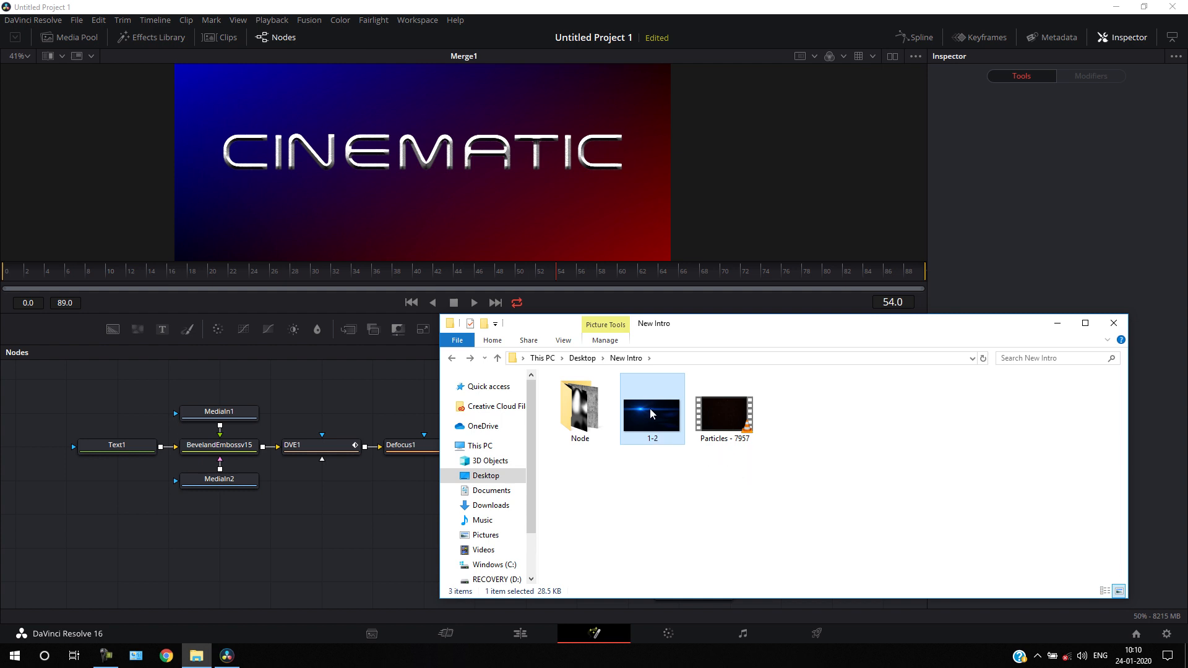
pyautogui.moveTo(659, 440); pyautogui.dragTo(643, 398)
pyautogui.click(388, 398)
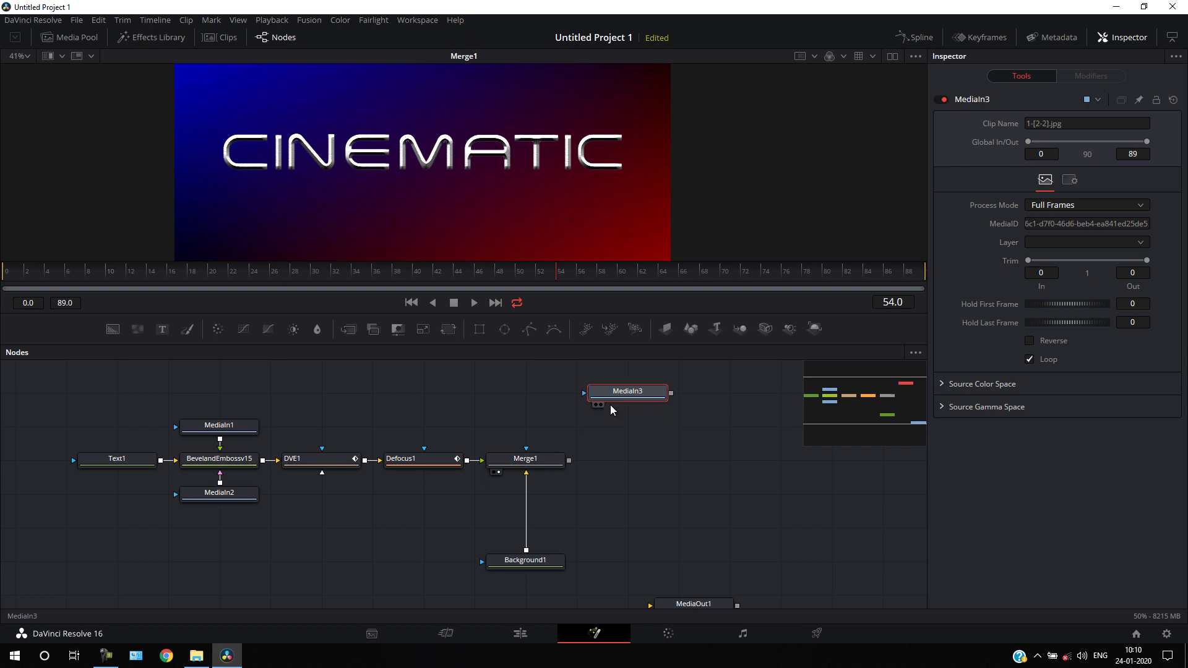
# Rename the new image node Flare, merge it over Merge1's output and show the result in the viewer.
pyautogui.press('F2')
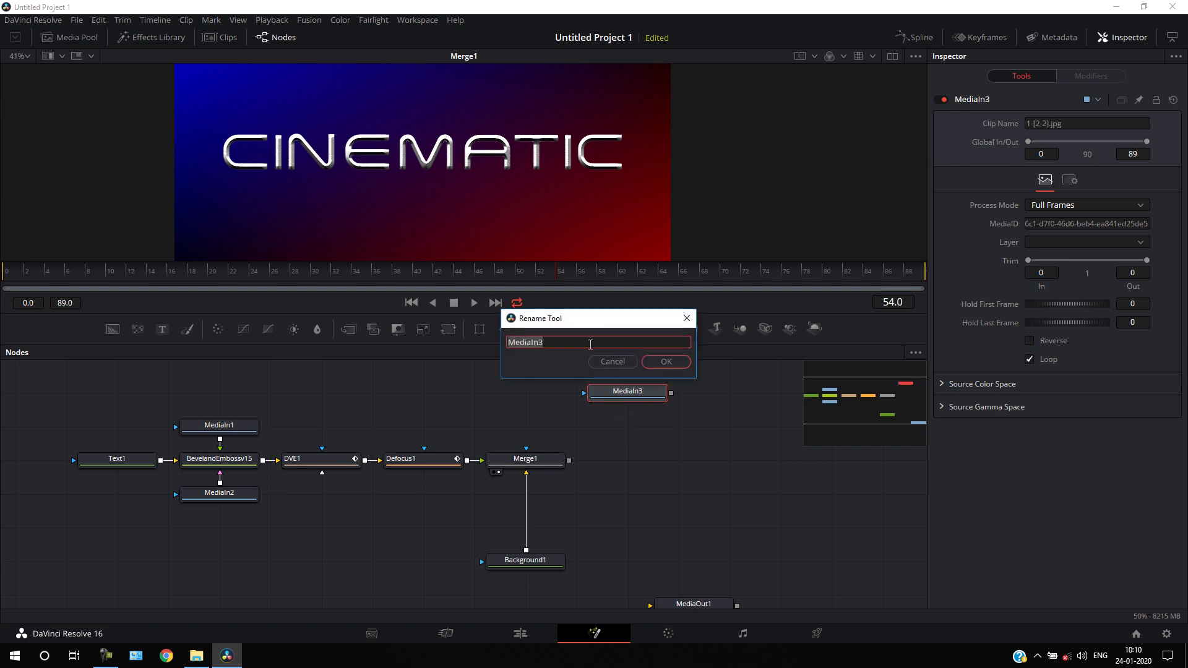
pyautogui.press('BackSpace')
pyautogui.press('Return')
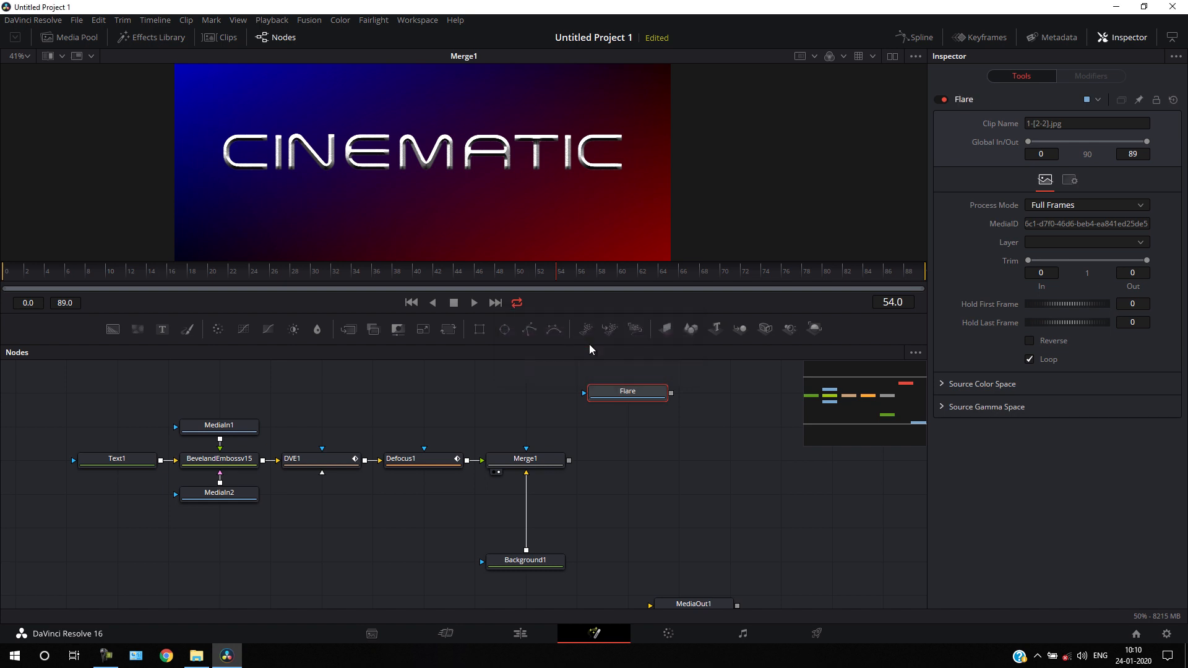
pyautogui.click(633, 467)
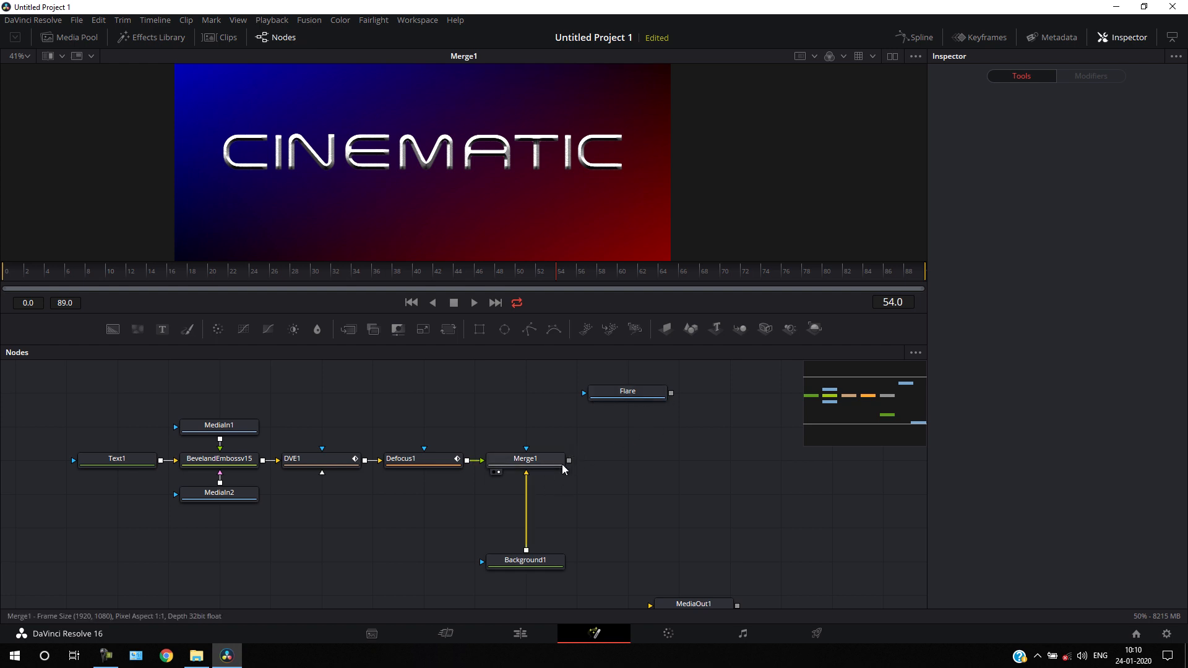
pyautogui.moveTo(671, 393); pyautogui.dragTo(619, 212)
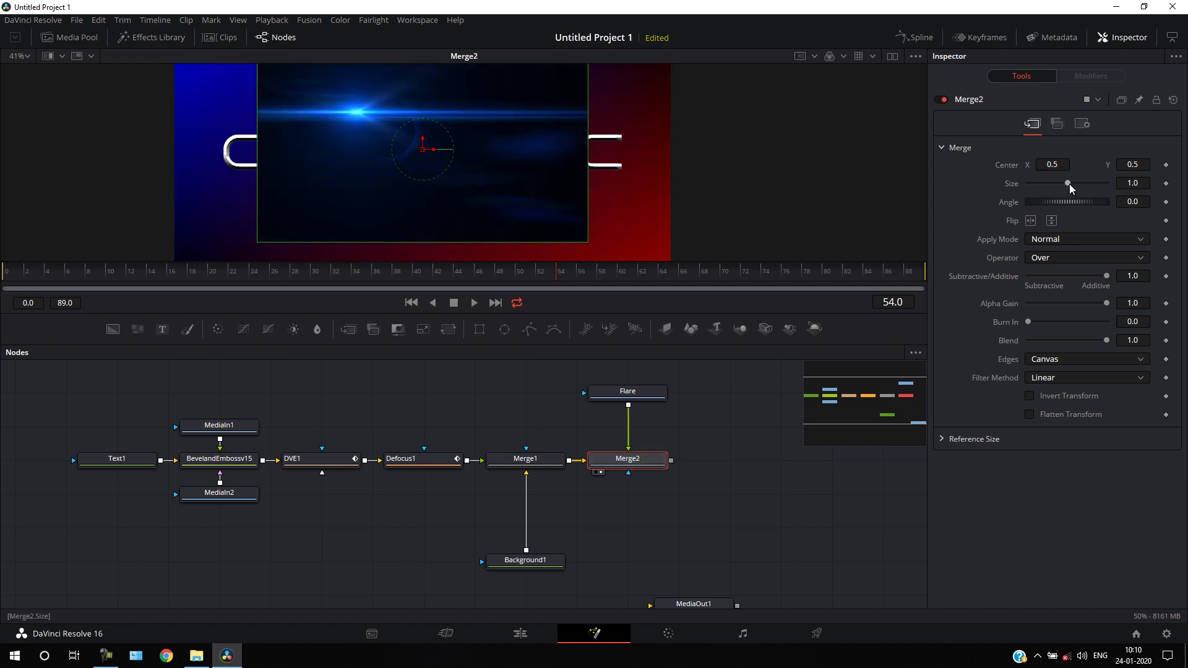
# Fit the viewer, scale the flare in Merge2 to about 1.956 and move its center to about X 0.467, Y 0.644.
pyautogui.moveTo(1069, 183); pyautogui.dragTo(1079, 190)
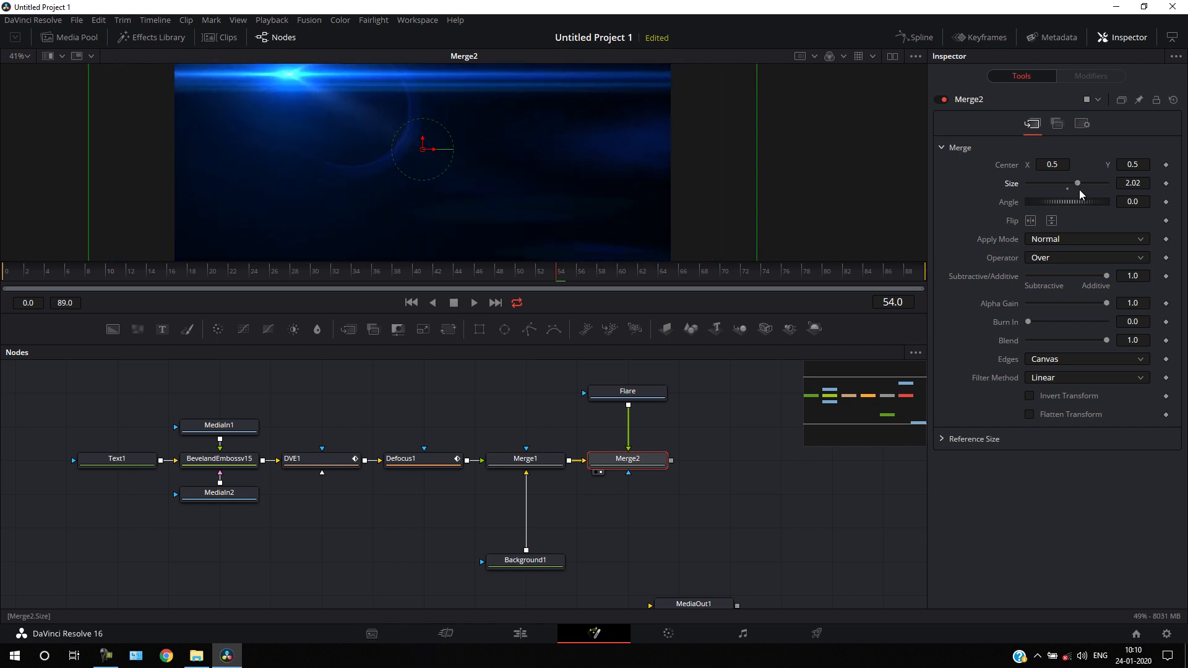
pyautogui.click(25, 56)
pyautogui.click(27, 72)
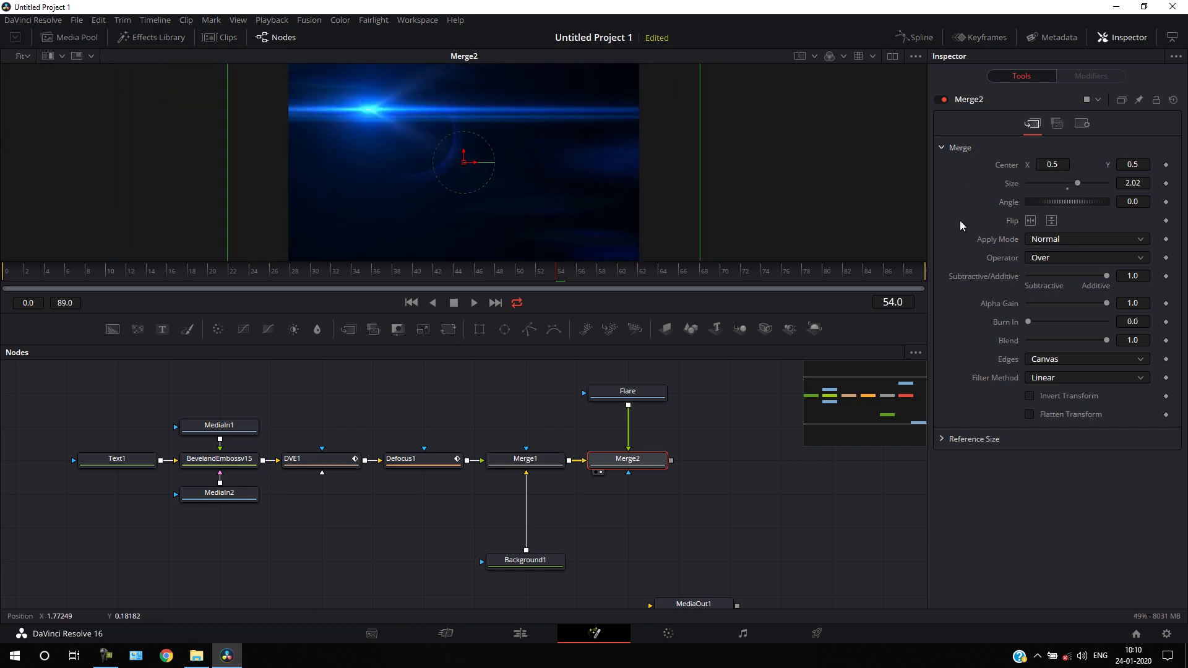
pyautogui.moveTo(1076, 183)
pyautogui.mouseDown()
pyautogui.moveTo(1085, 191)
pyautogui.moveTo(1072, 184)
pyautogui.mouseUp()
pyautogui.moveTo(463, 132); pyautogui.dragTo(474, 177)
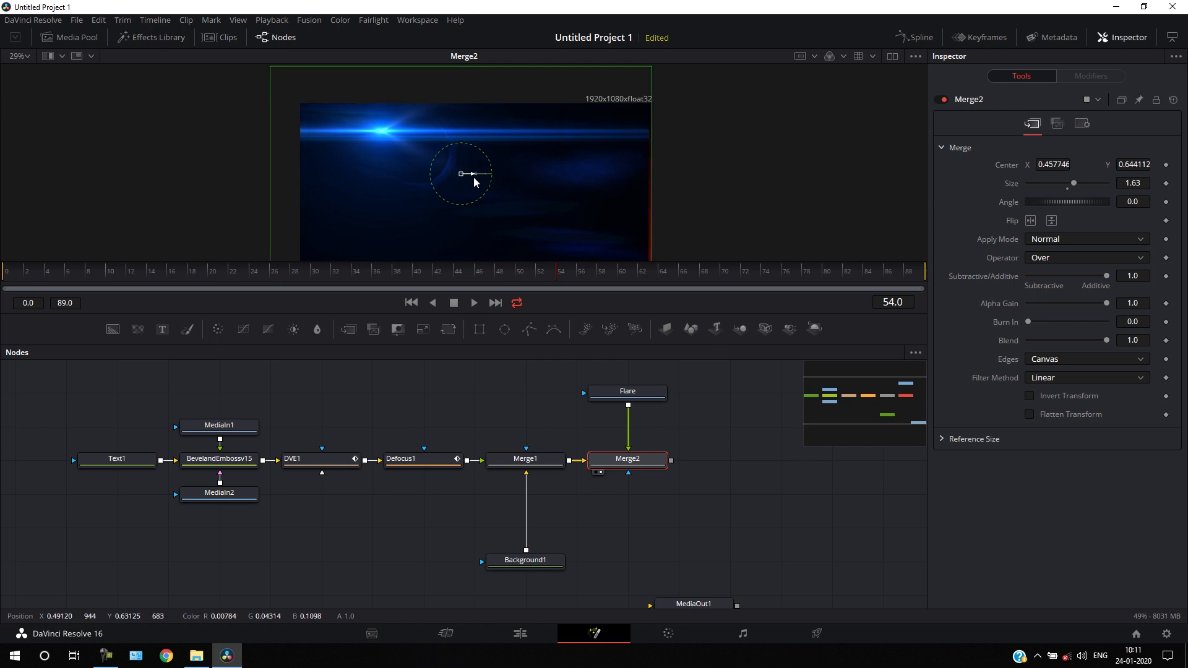
pyautogui.moveTo(1074, 184); pyautogui.dragTo(1093, 192)
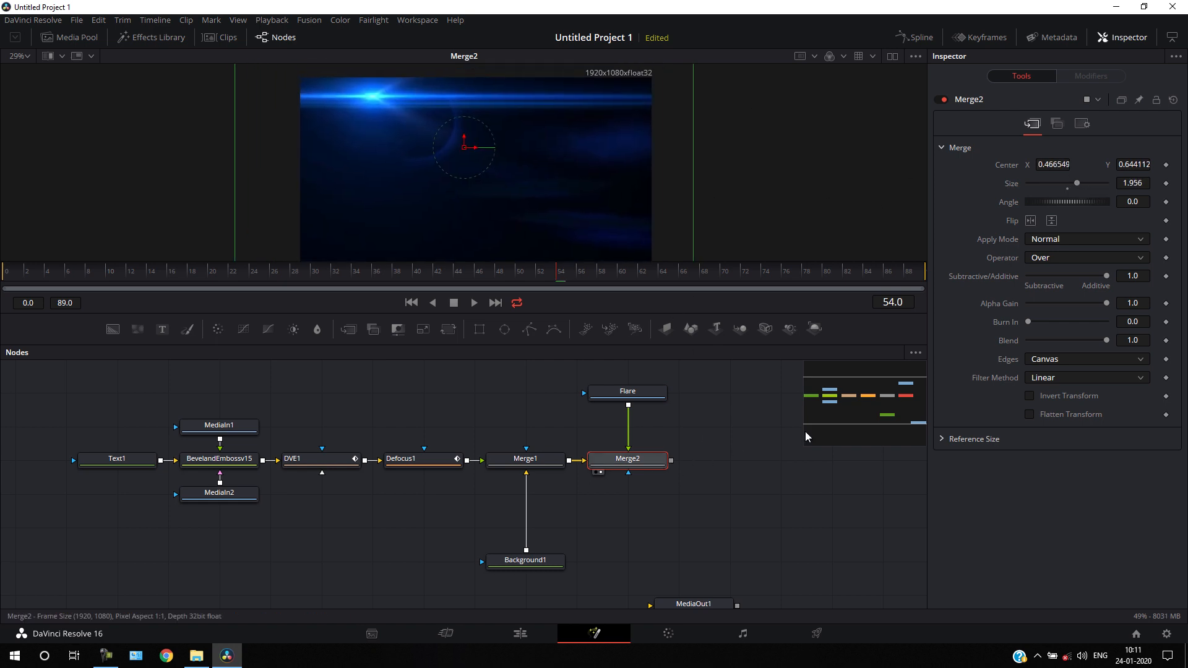
# Set Merge2's Apply Mode to Screen so the flare blends over the title.
pyautogui.click(1072, 240)
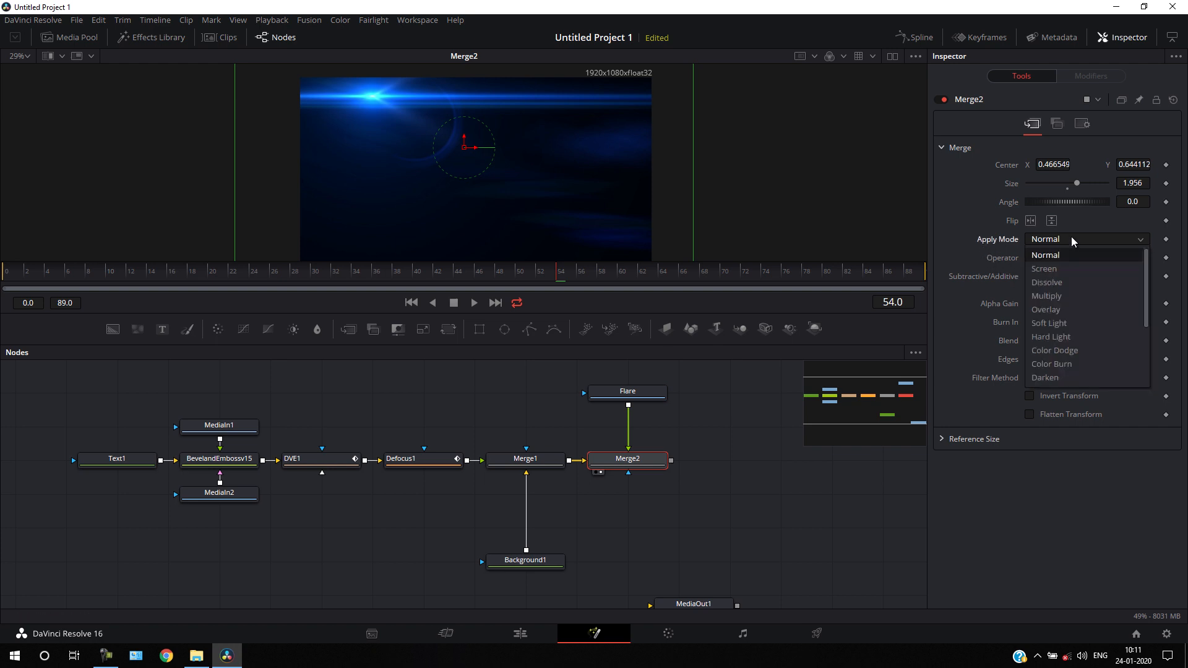
pyautogui.click(1056, 268)
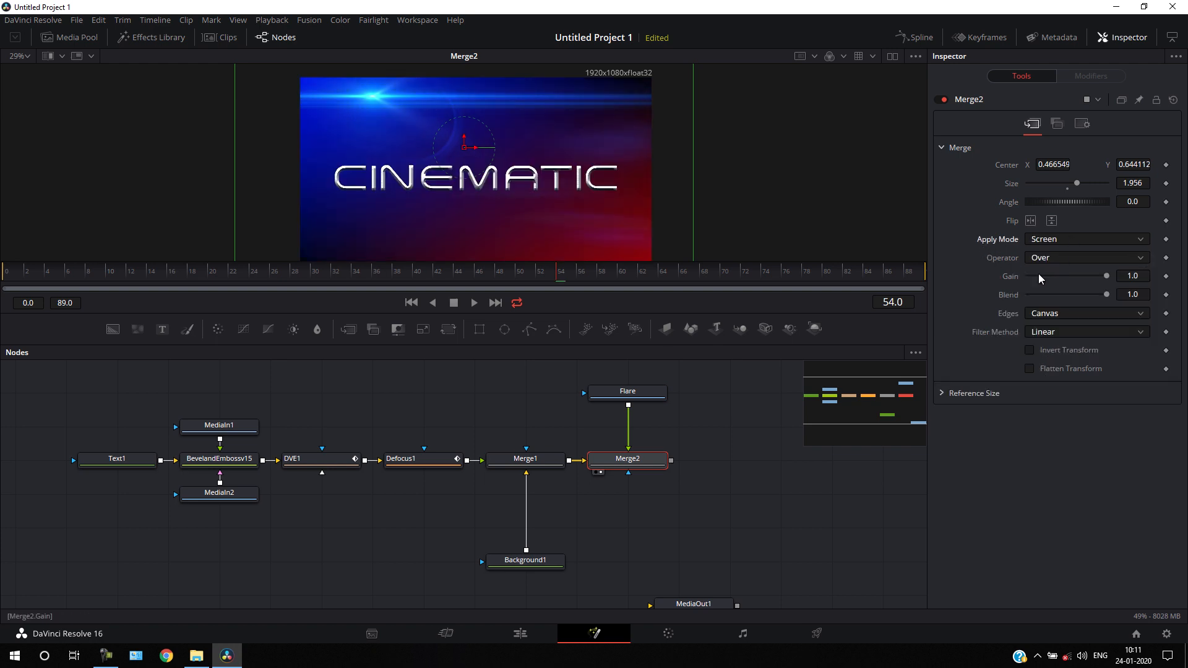
pyautogui.click(695, 463)
# Bring the video Particles - 7957 from the New Intro folder into the node graph and place it beside the Flare node.
pyautogui.moveTo(737, 454); pyautogui.dragTo(629, 463)
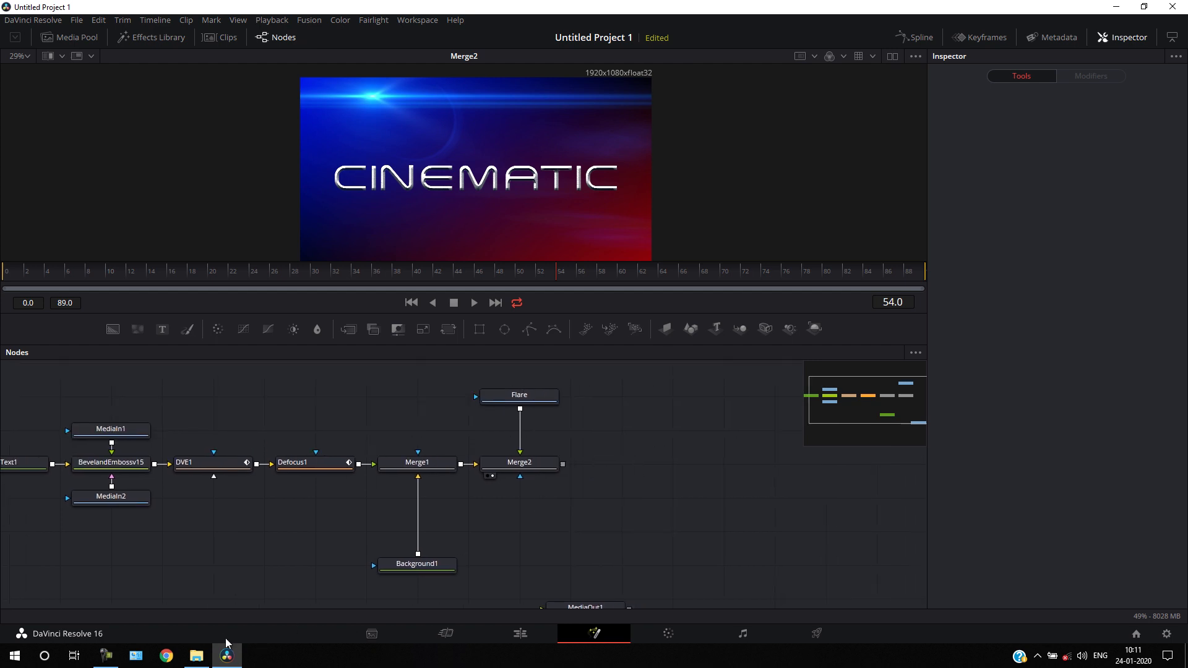
pyautogui.click(196, 655)
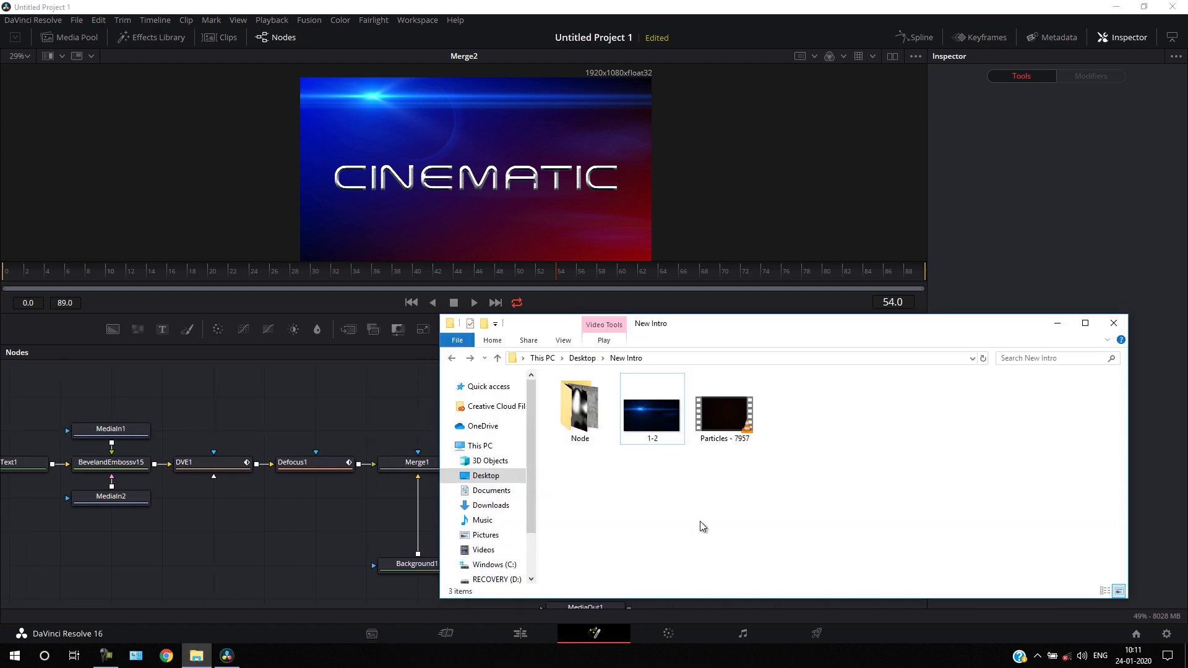
pyautogui.click(721, 431)
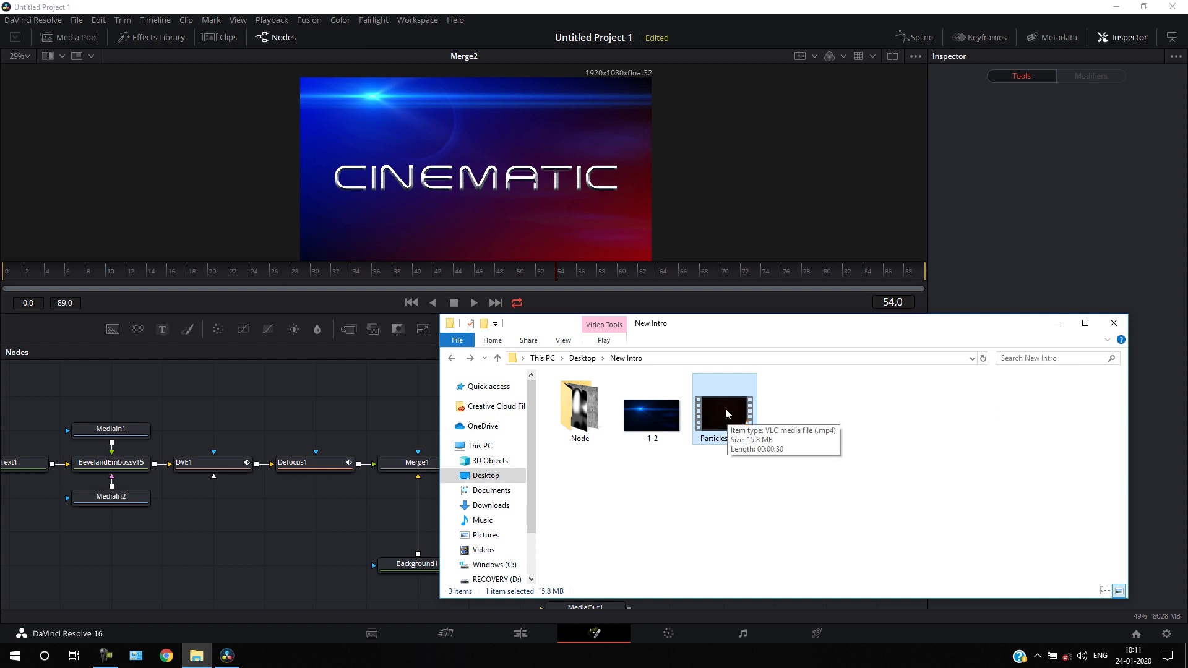
pyautogui.moveTo(726, 413); pyautogui.dragTo(313, 404)
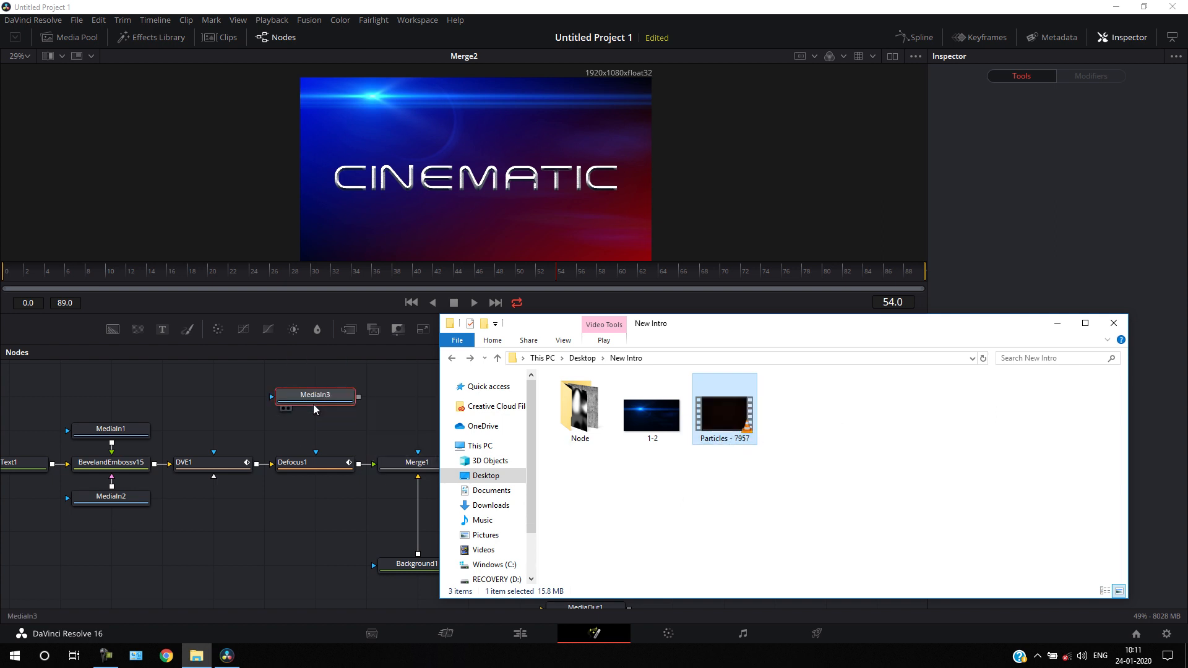
pyautogui.click(1057, 323)
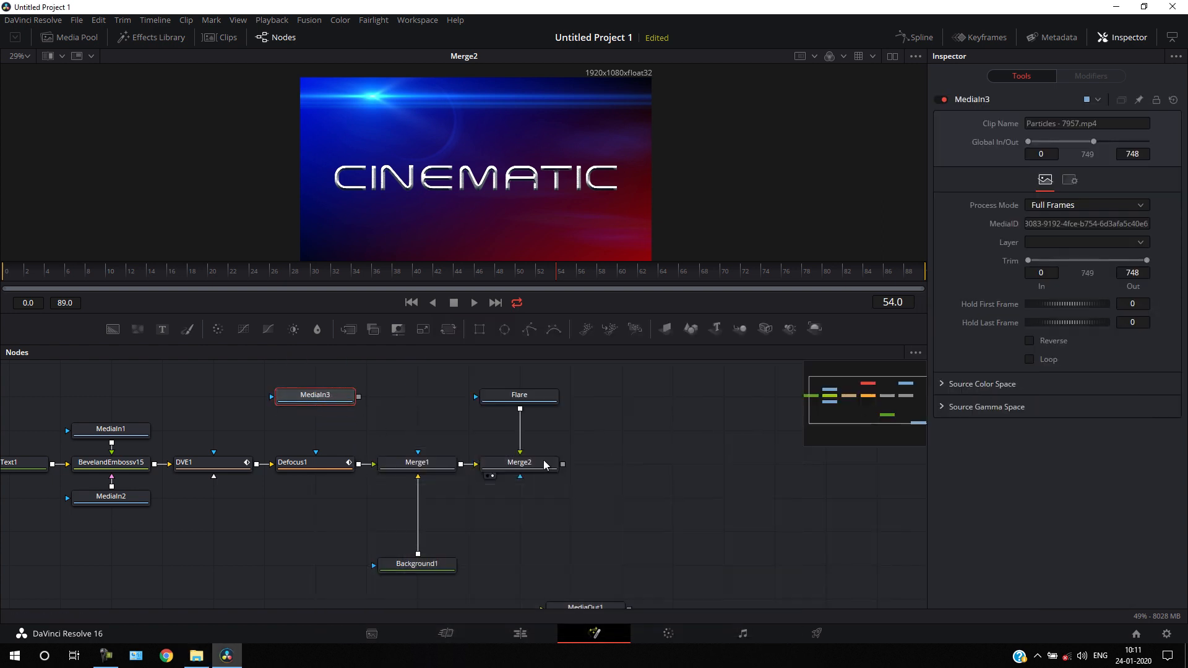
pyautogui.moveTo(312, 407); pyautogui.dragTo(633, 407)
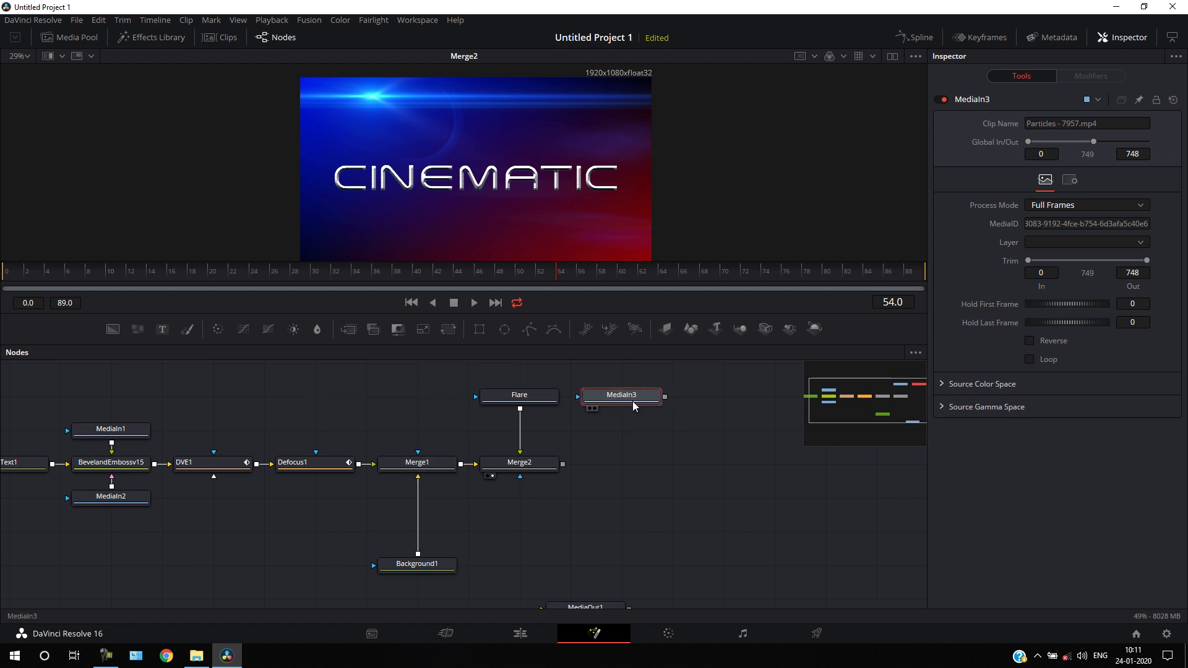
# Rename the new video node Particles, merge it over Merge2's output and show the result in the viewer.
pyautogui.press('F2')
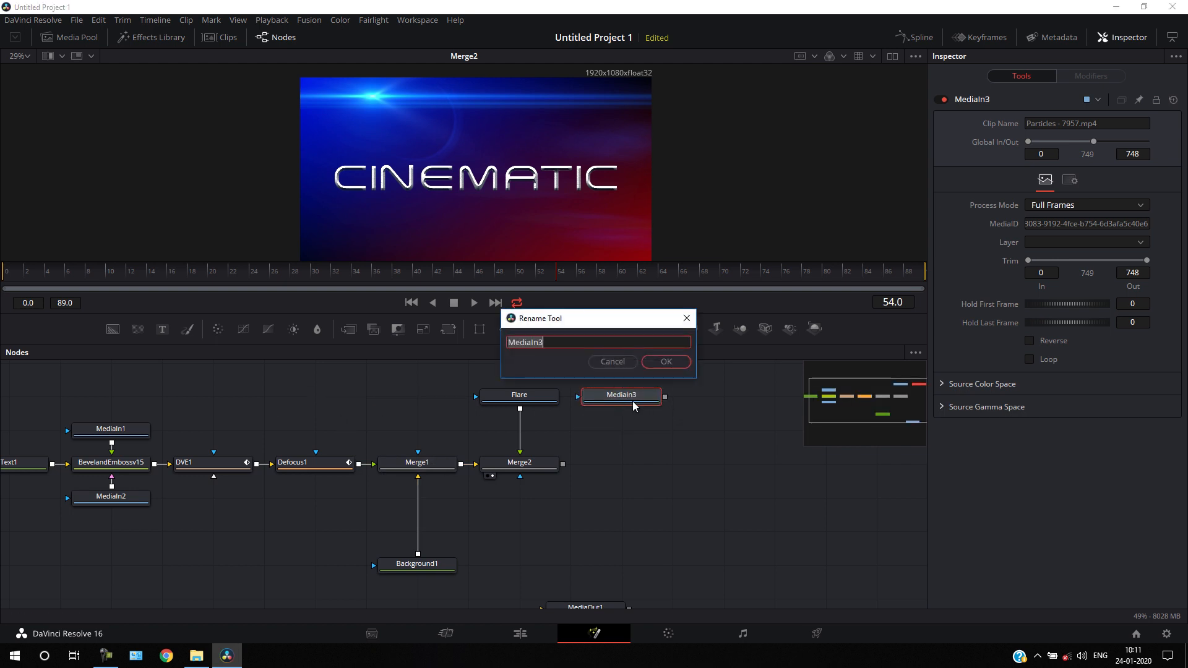
pyautogui.press('BackSpace')
pyautogui.click(666, 363)
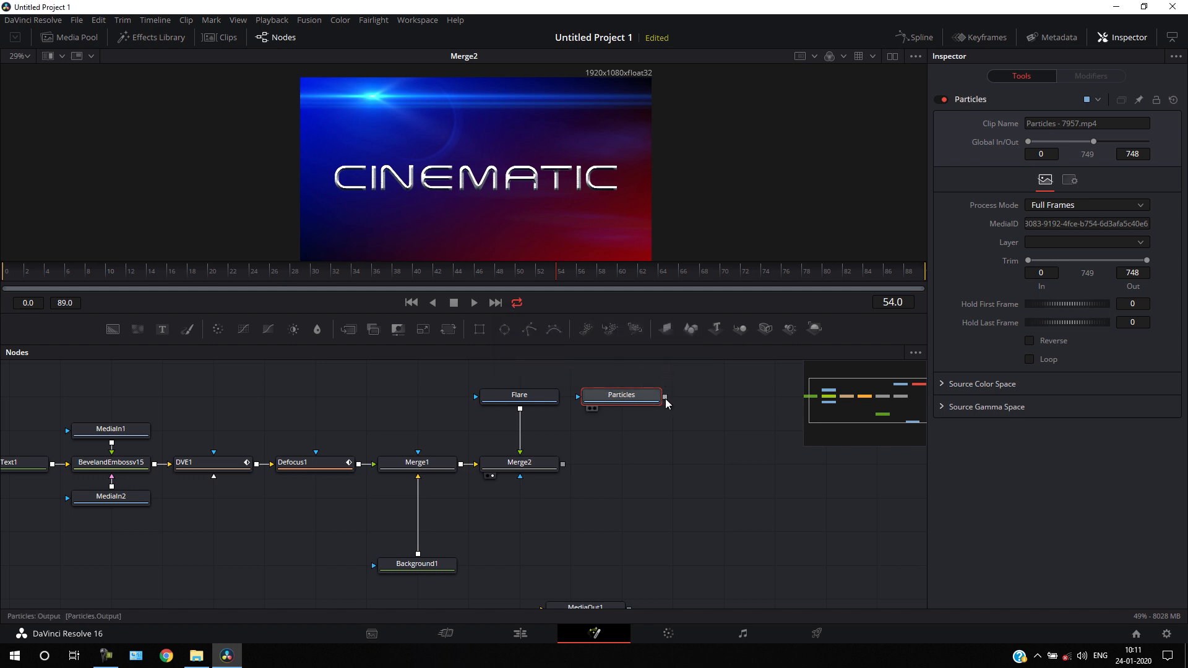
pyautogui.moveTo(665, 397); pyautogui.dragTo(608, 195)
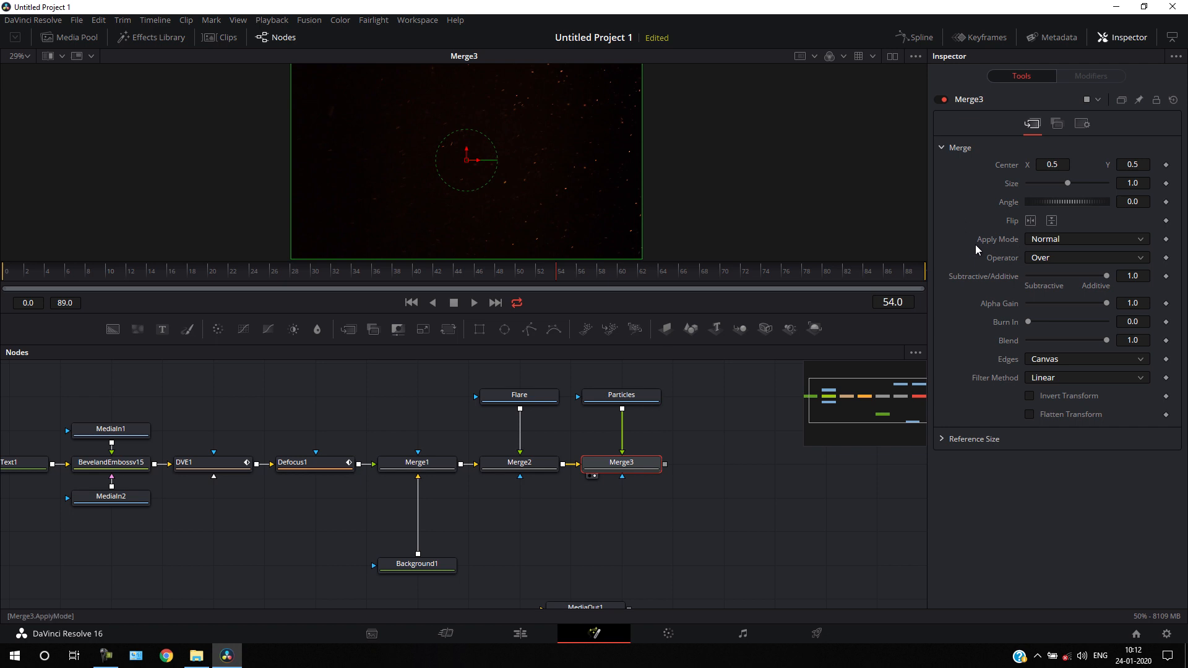
# Set Merge3's Apply Mode to Screen and connect its output to MediaOut1, placed at the end of the node chain.
pyautogui.click(1067, 238)
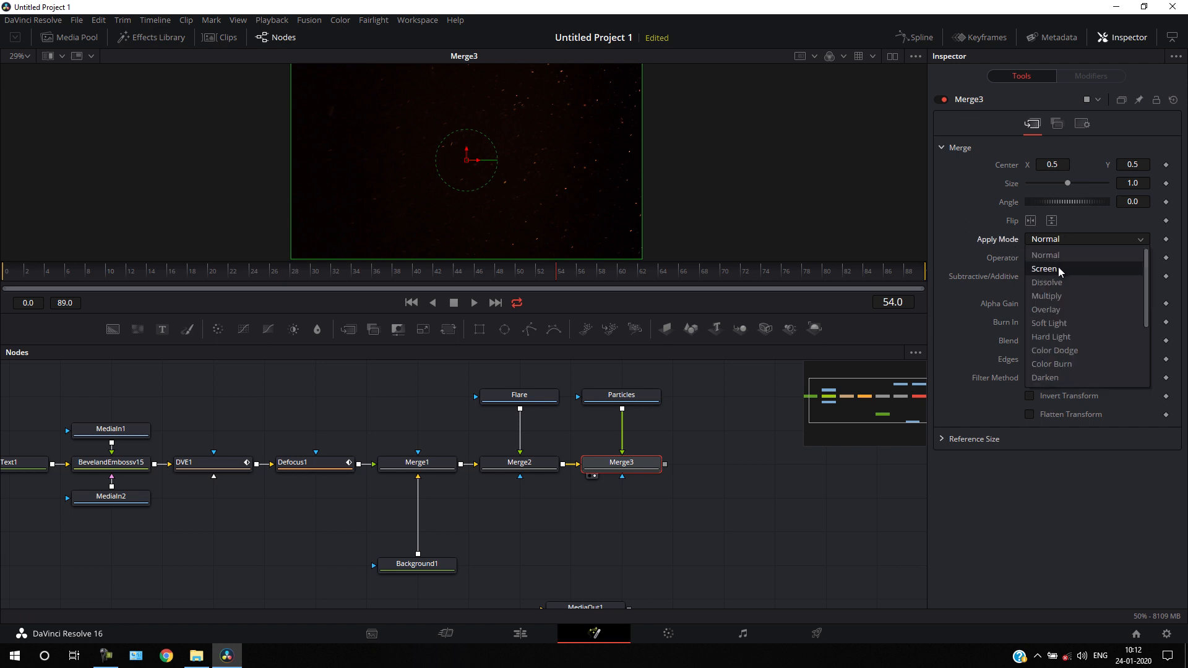
pyautogui.click(1058, 266)
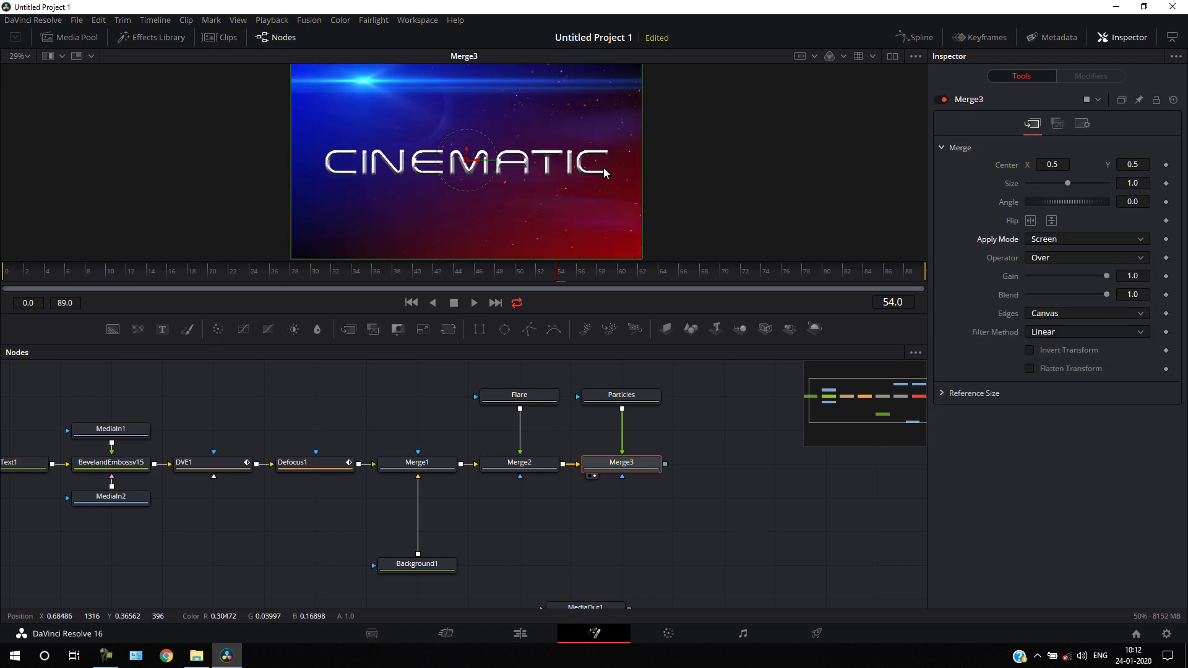
pyautogui.click(707, 399)
pyautogui.moveTo(681, 519); pyautogui.dragTo(570, 512)
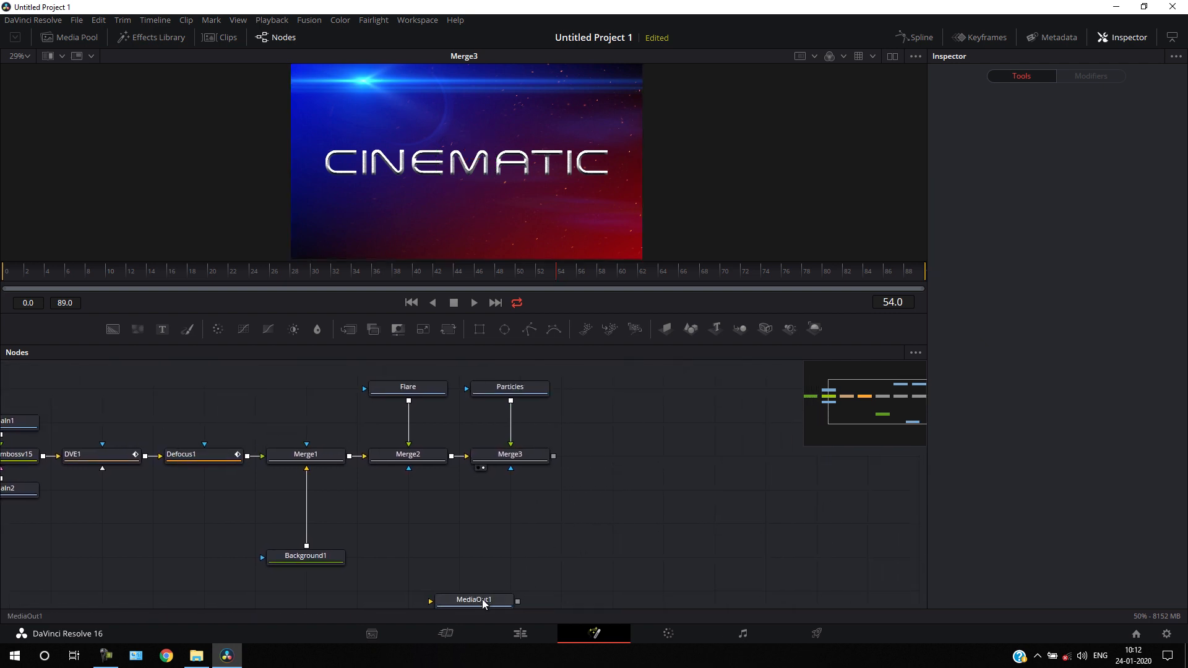
pyautogui.moveTo(485, 603); pyautogui.dragTo(658, 458)
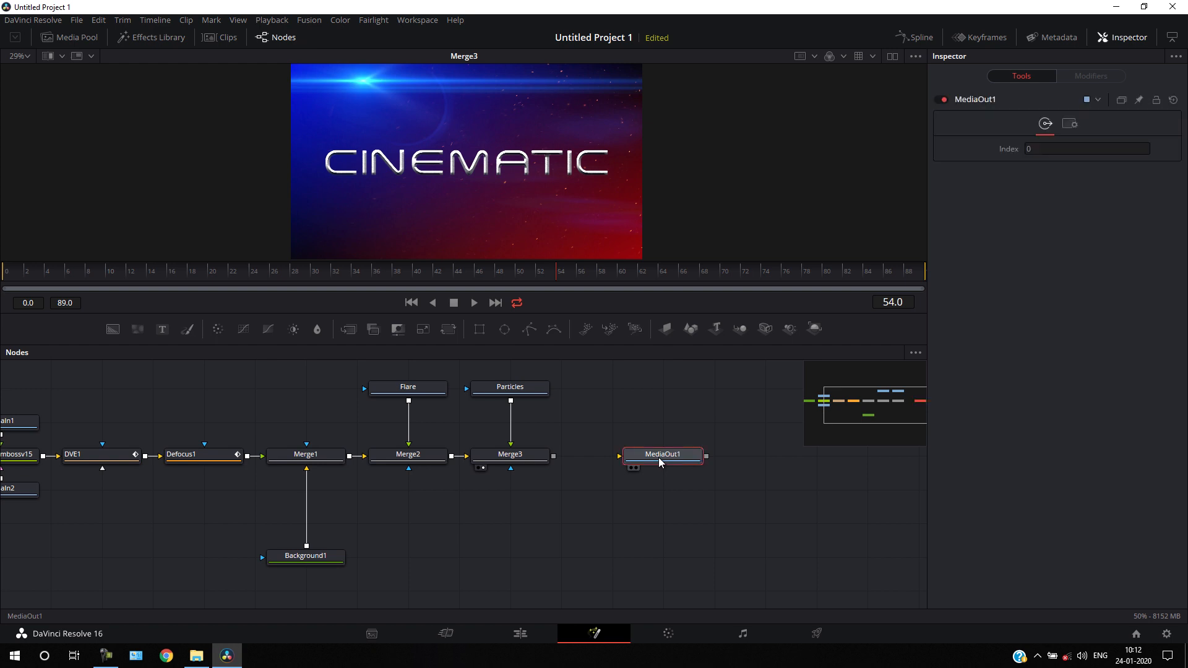
pyautogui.moveTo(553, 456); pyautogui.dragTo(649, 458)
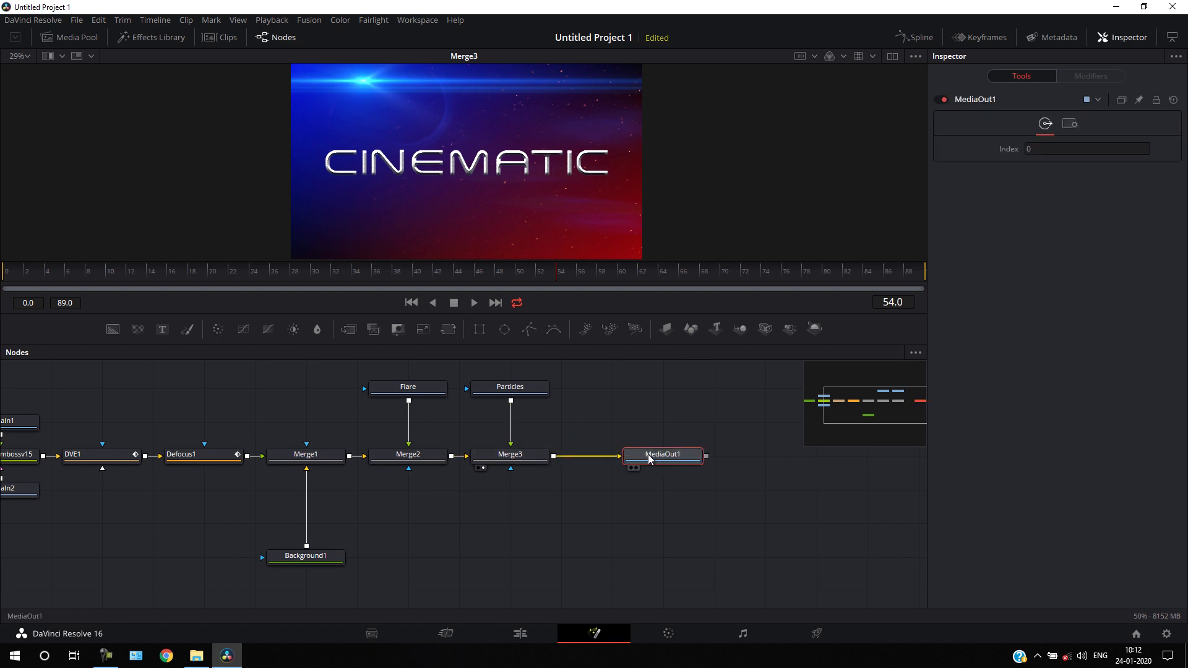
# Return to the edit timeline, apply 2.35 output blanking for cinematic bars and scrub the clip to check it.
pyautogui.click(520, 633)
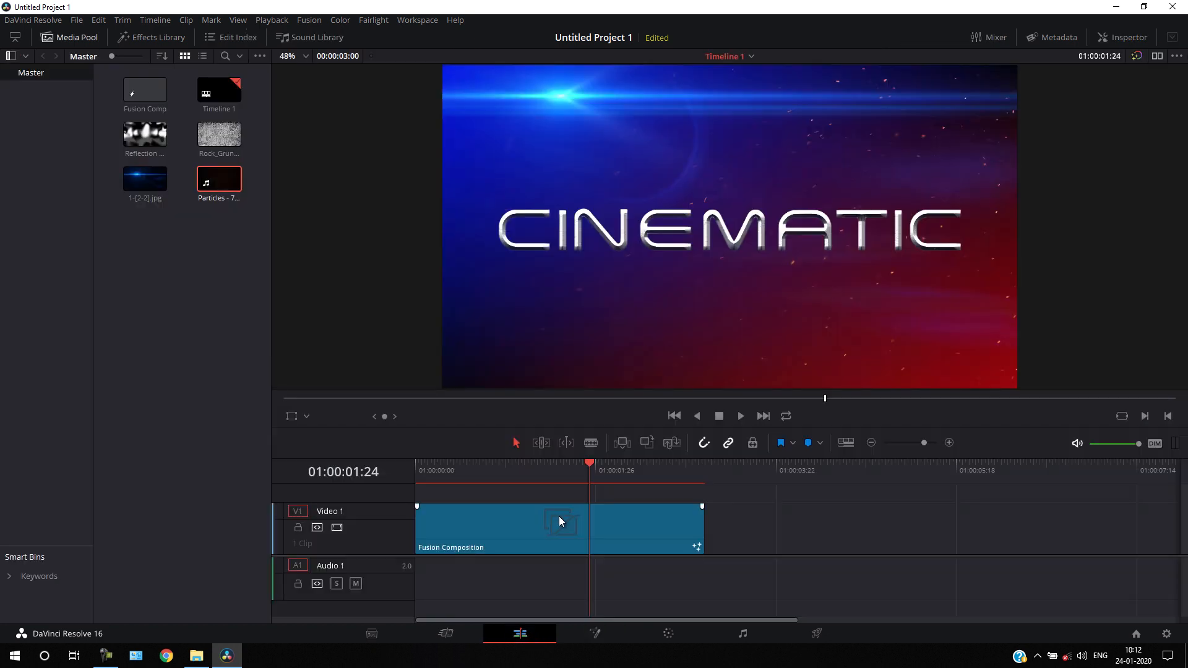
pyautogui.moveTo(579, 473); pyautogui.dragTo(539, 469)
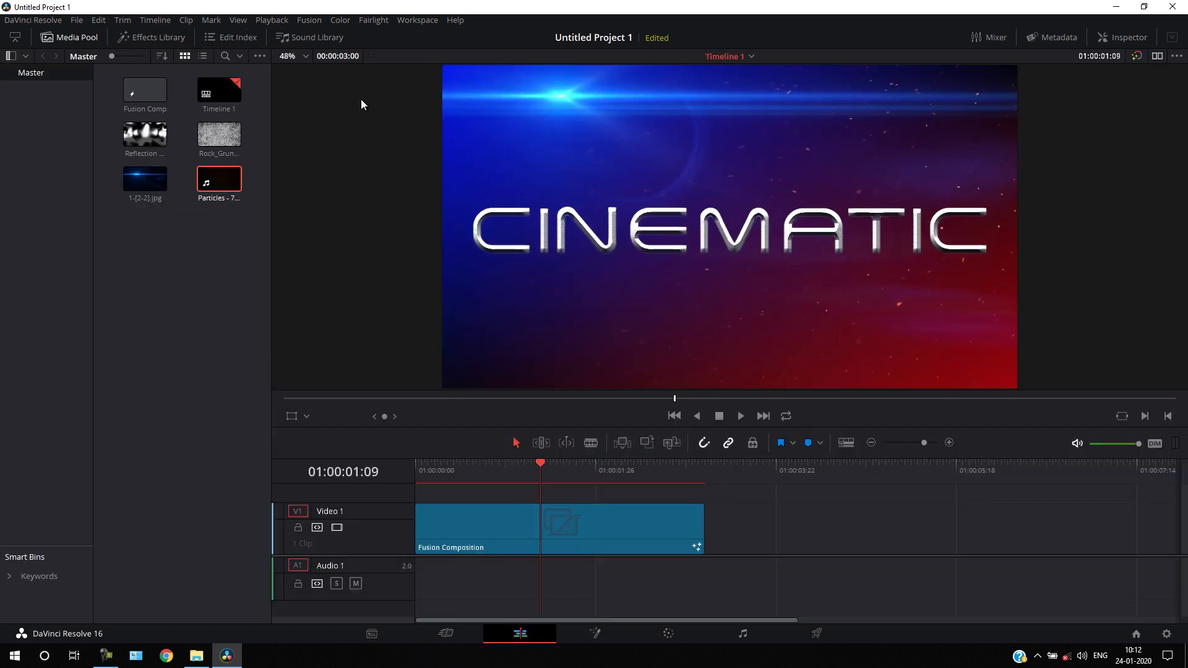
pyautogui.click(155, 20)
pyautogui.moveTo(258, 433)
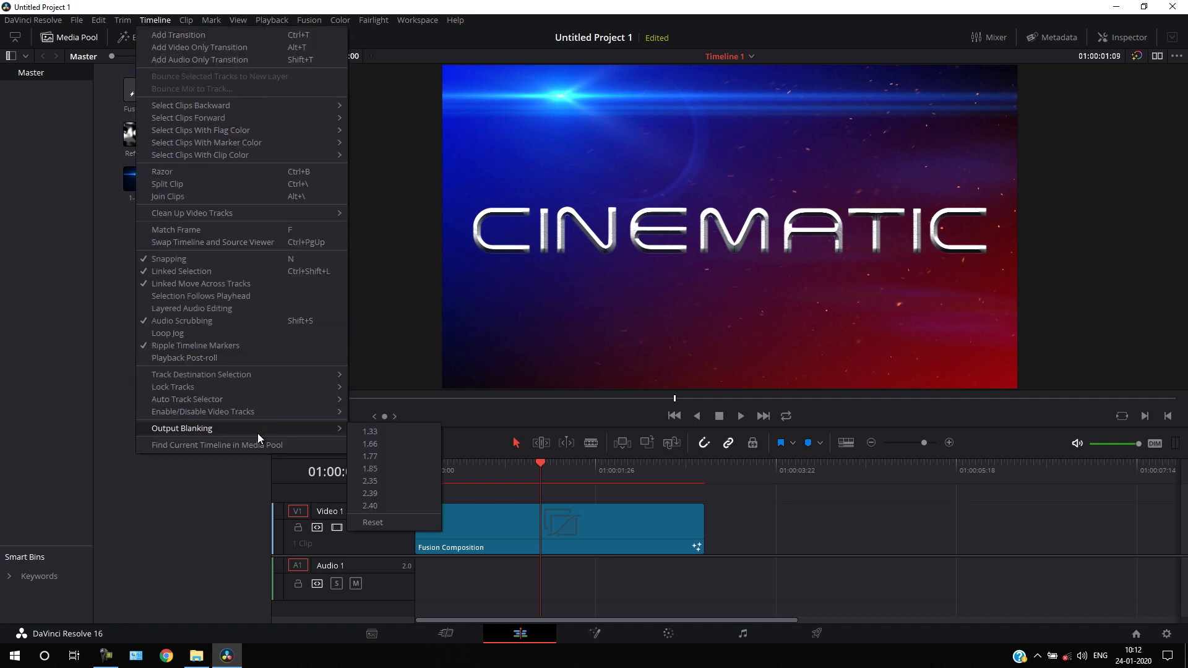
pyautogui.click(377, 482)
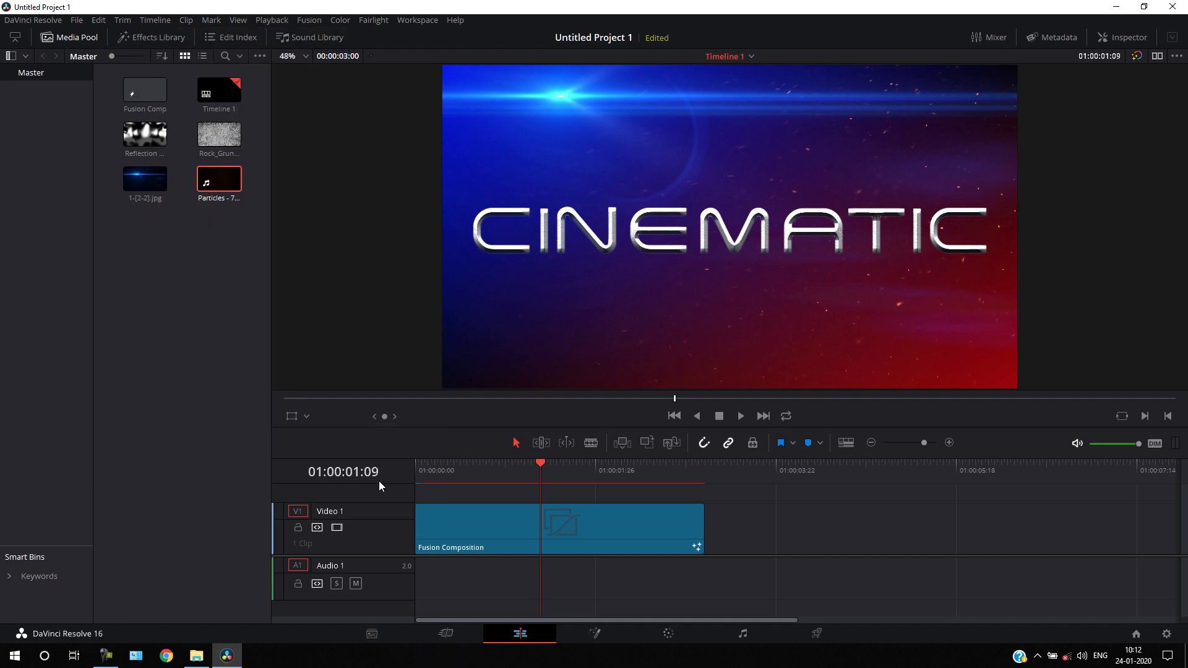
pyautogui.moveTo(548, 465); pyautogui.dragTo(667, 469)
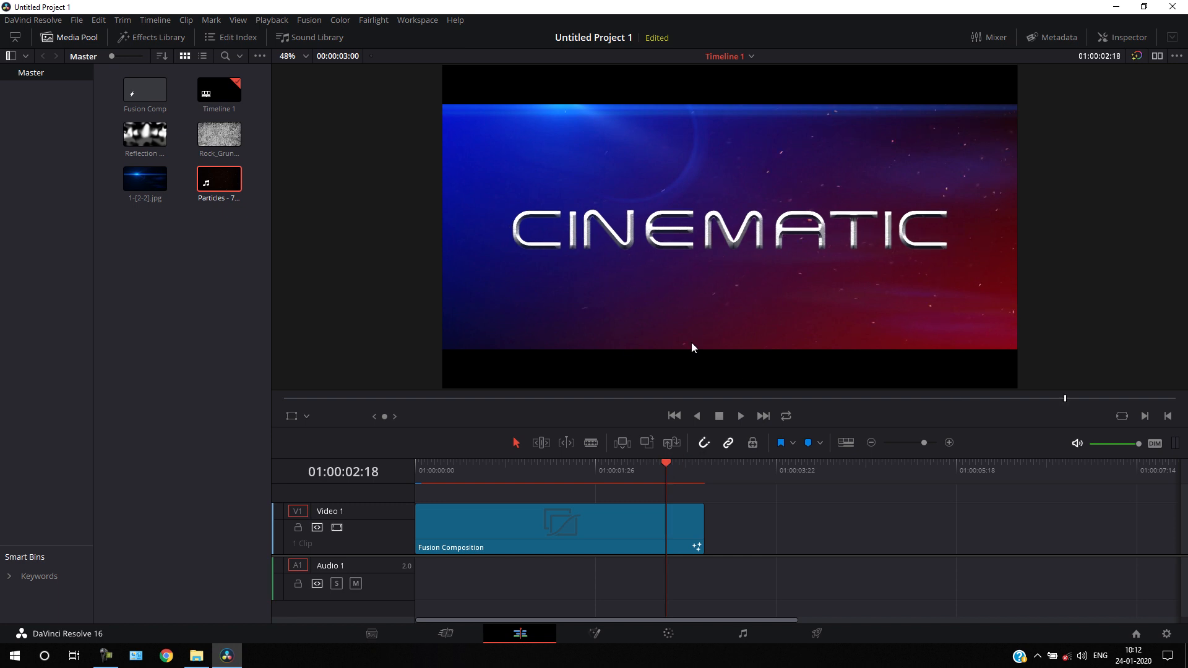
# Copy the Fusion Composition clip and paste the duplicate directly after it on Video 1 at 01:00:03:00.
pyautogui.click(623, 520)
pyautogui.moveTo(666, 464); pyautogui.dragTo(596, 464)
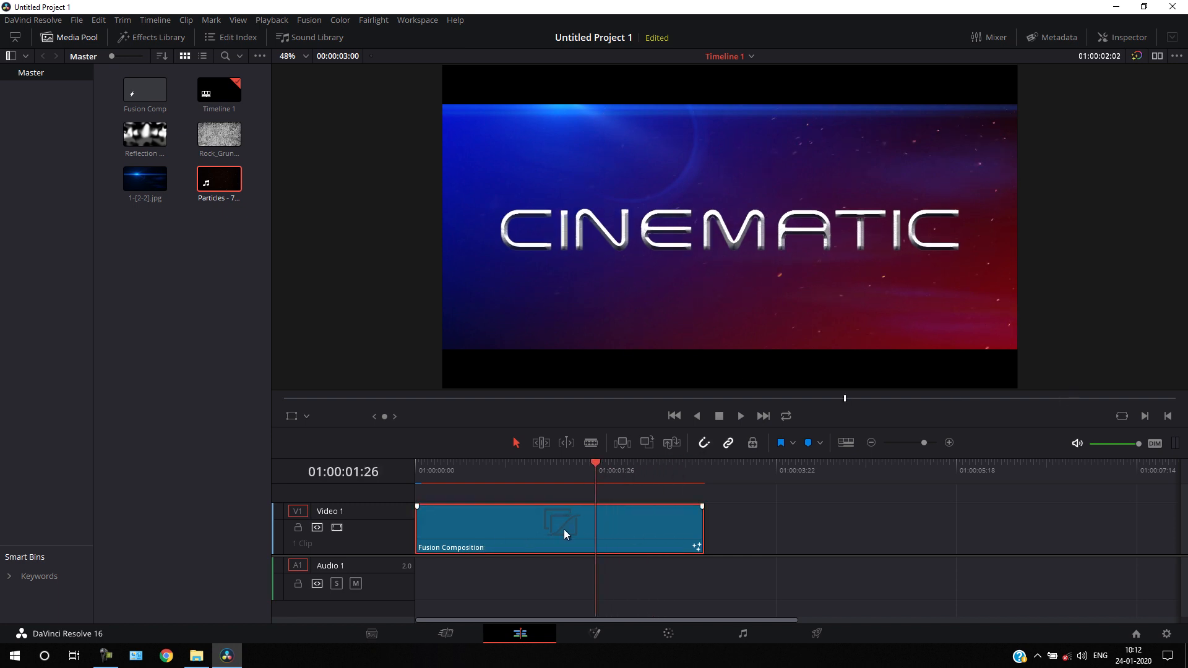
pyautogui.click(708, 467)
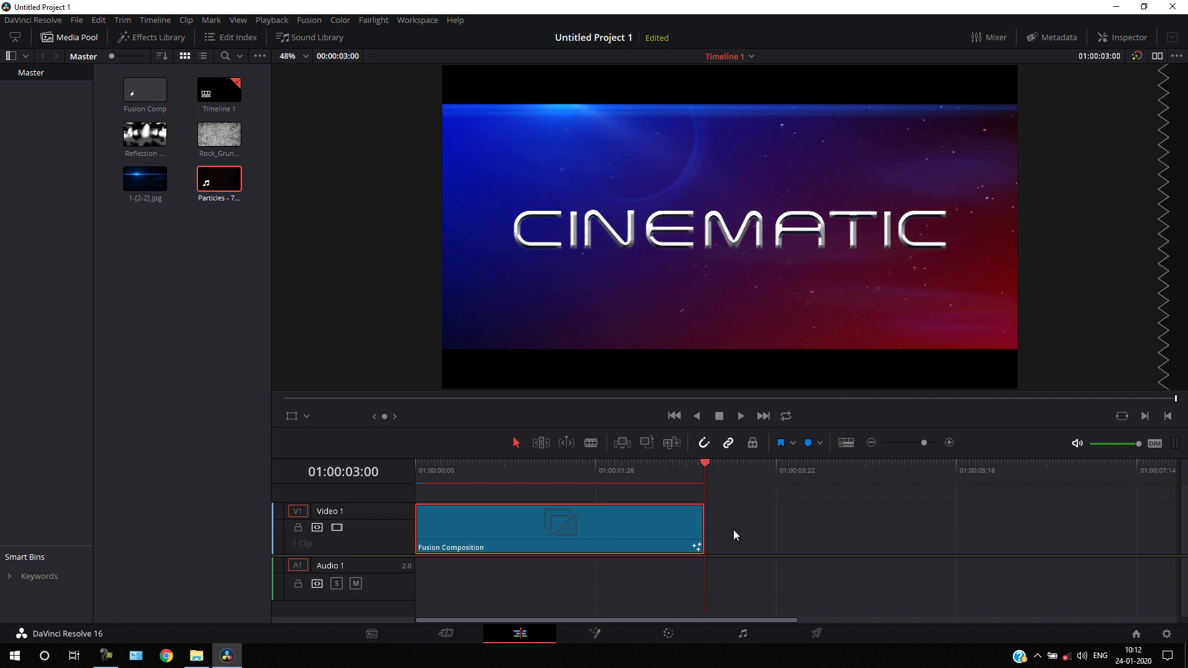
pyautogui.hotkey('ctrl', 'v')
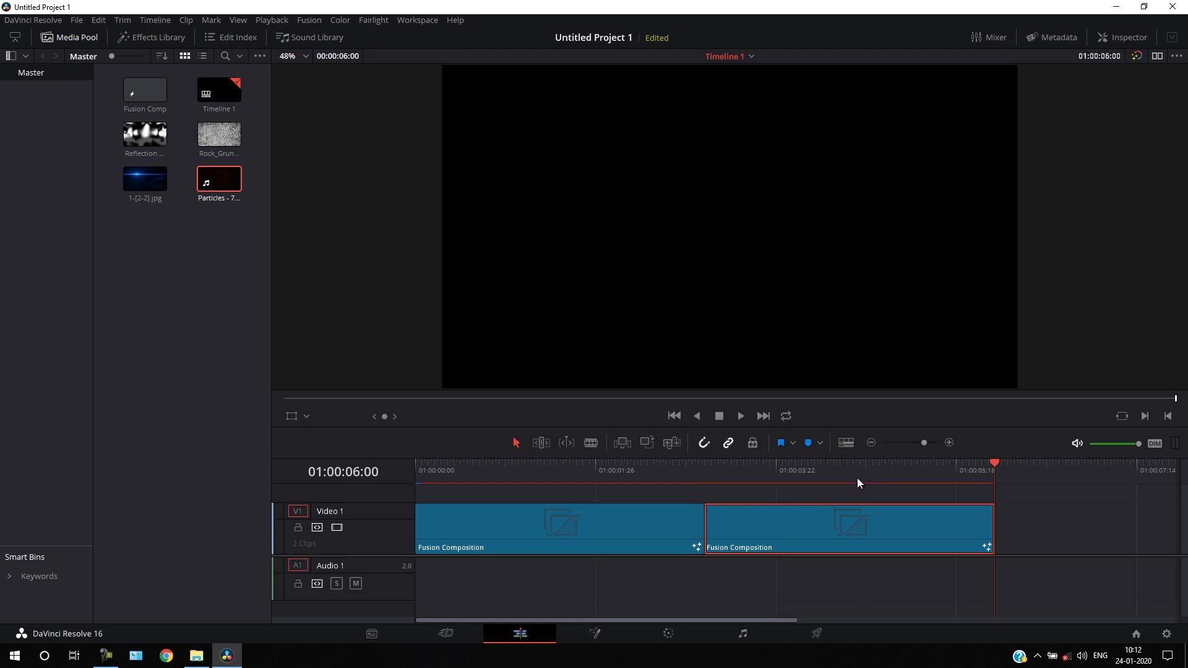
# Open the duplicated clip's Fusion composition and replace Text1's styled text with ANIMATION.
pyautogui.click(850, 468)
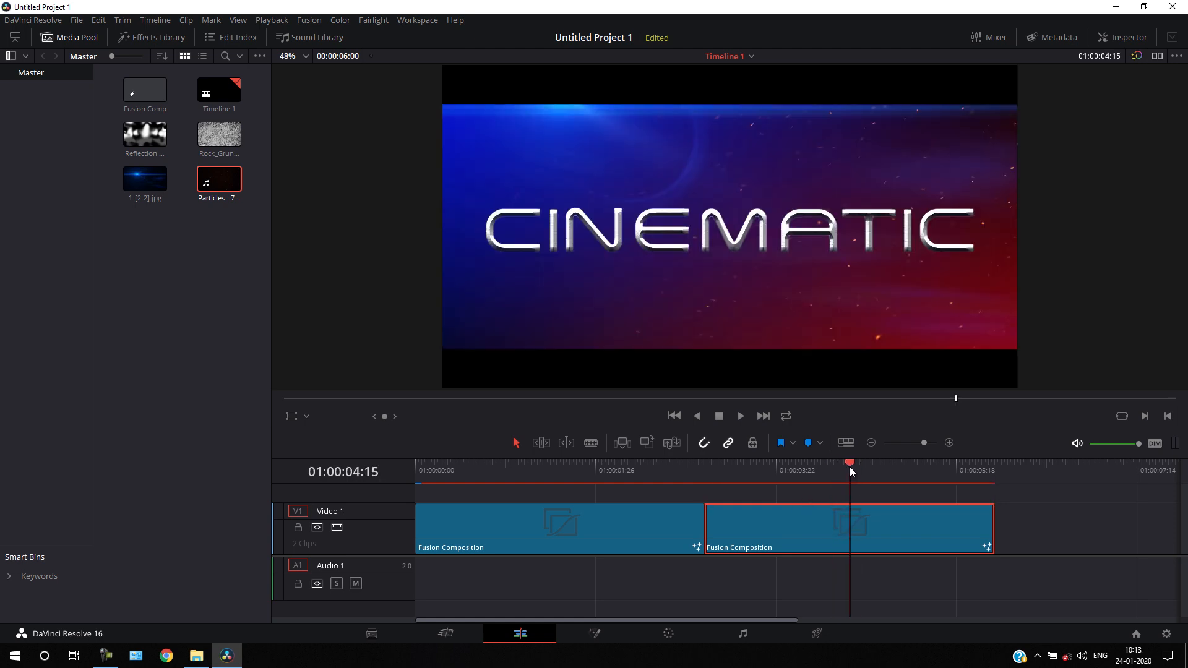
pyautogui.click(596, 633)
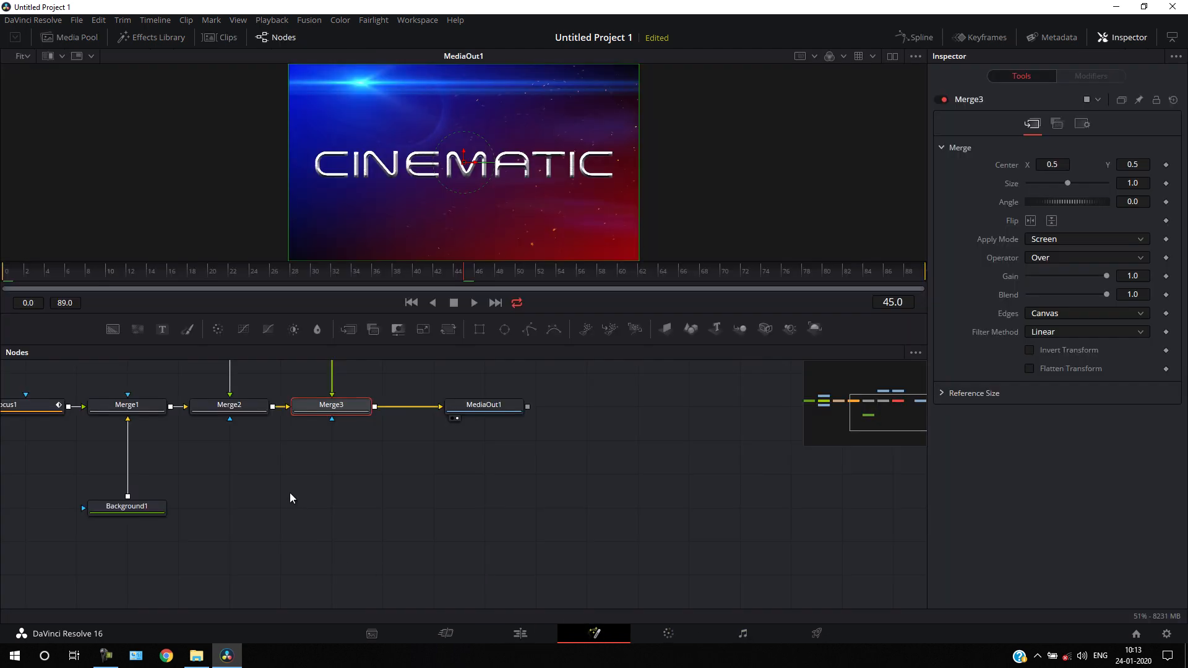
pyautogui.moveTo(322, 474); pyautogui.dragTo(704, 539)
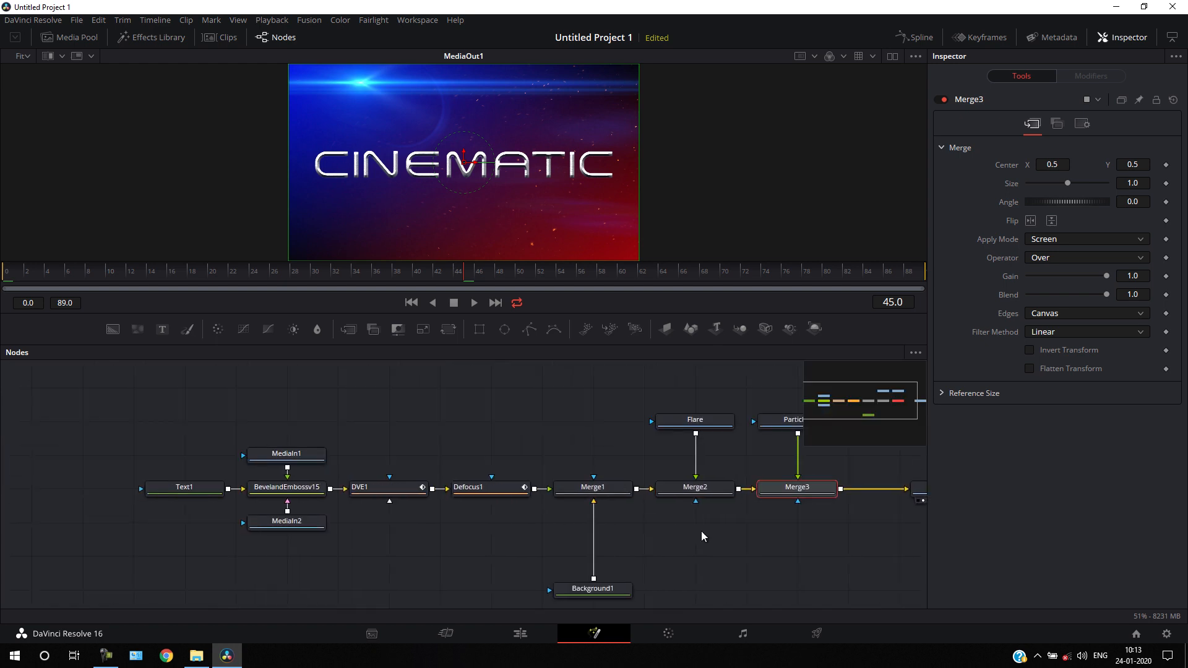
pyautogui.click(184, 492)
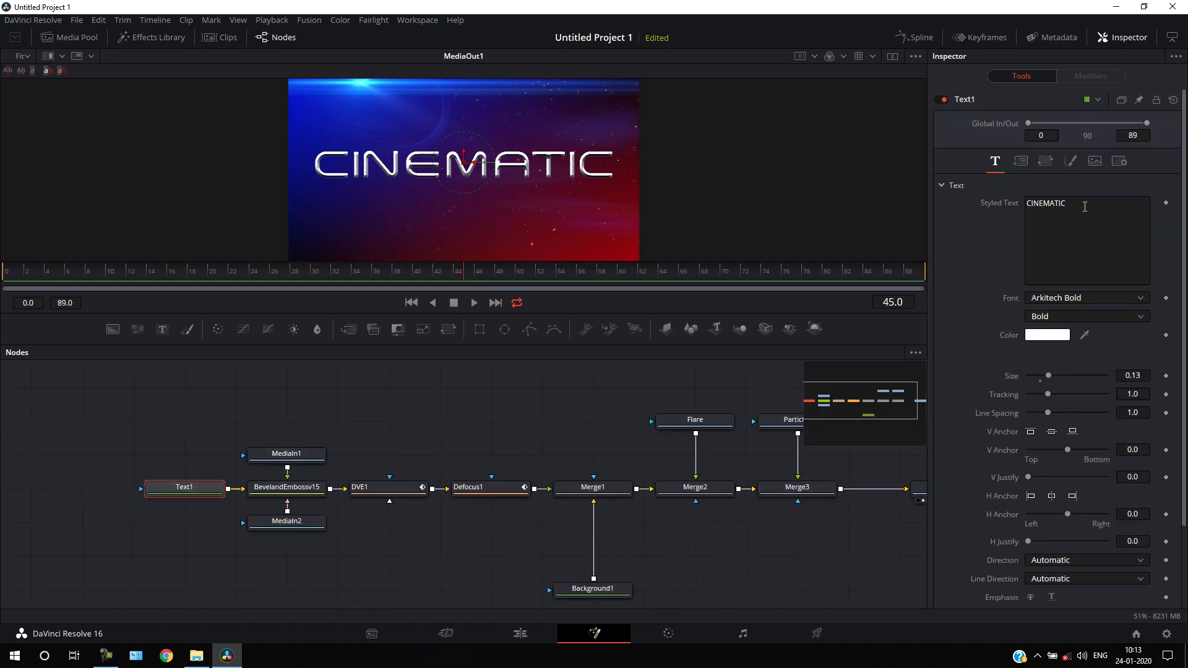
pyautogui.moveTo(1085, 207); pyautogui.dragTo(993, 203)
pyautogui.write('AN')
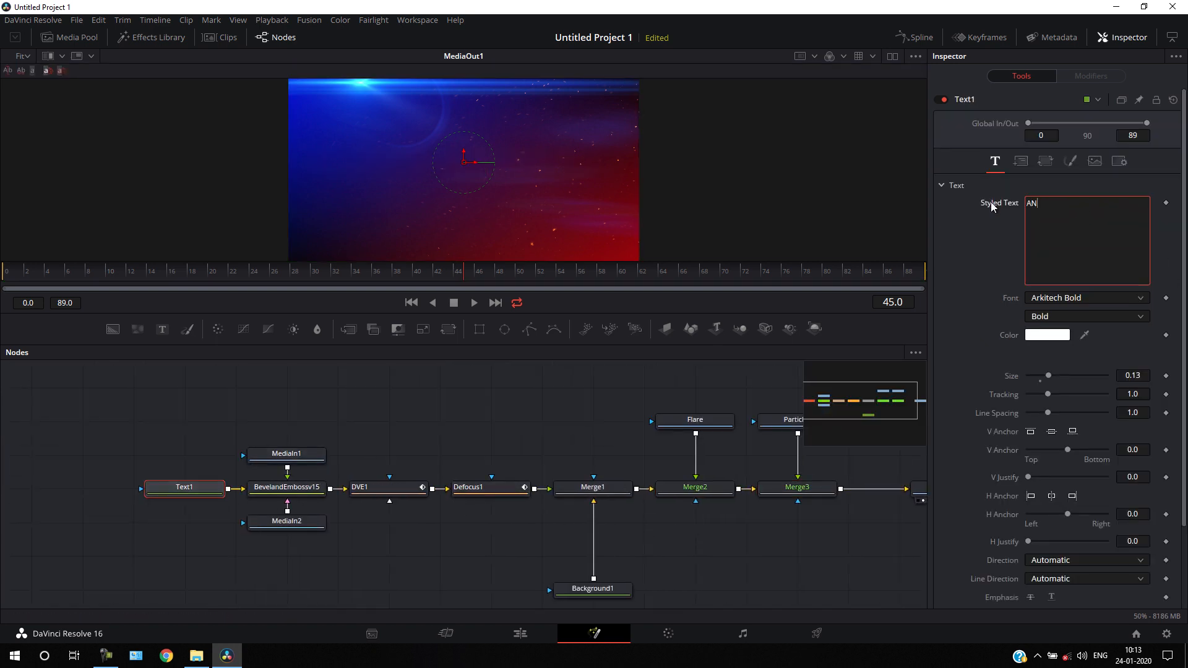
pyautogui.write('IMATION')
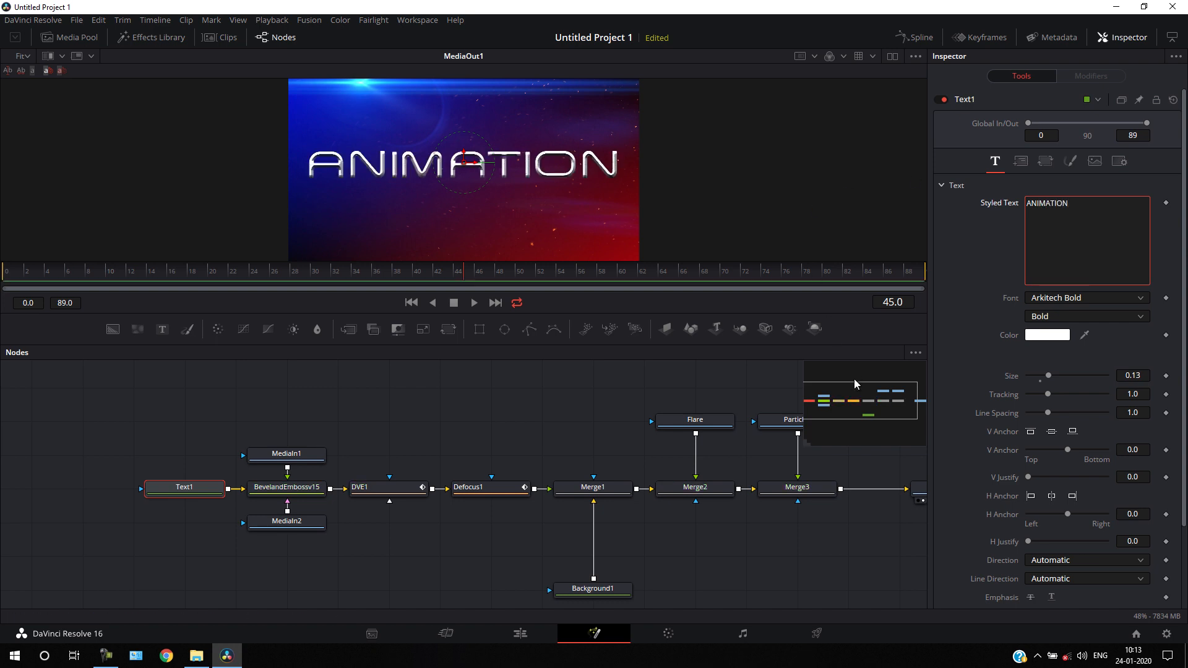
# Go back to the edit timeline and play both title clips from the start.
pyautogui.click(521, 633)
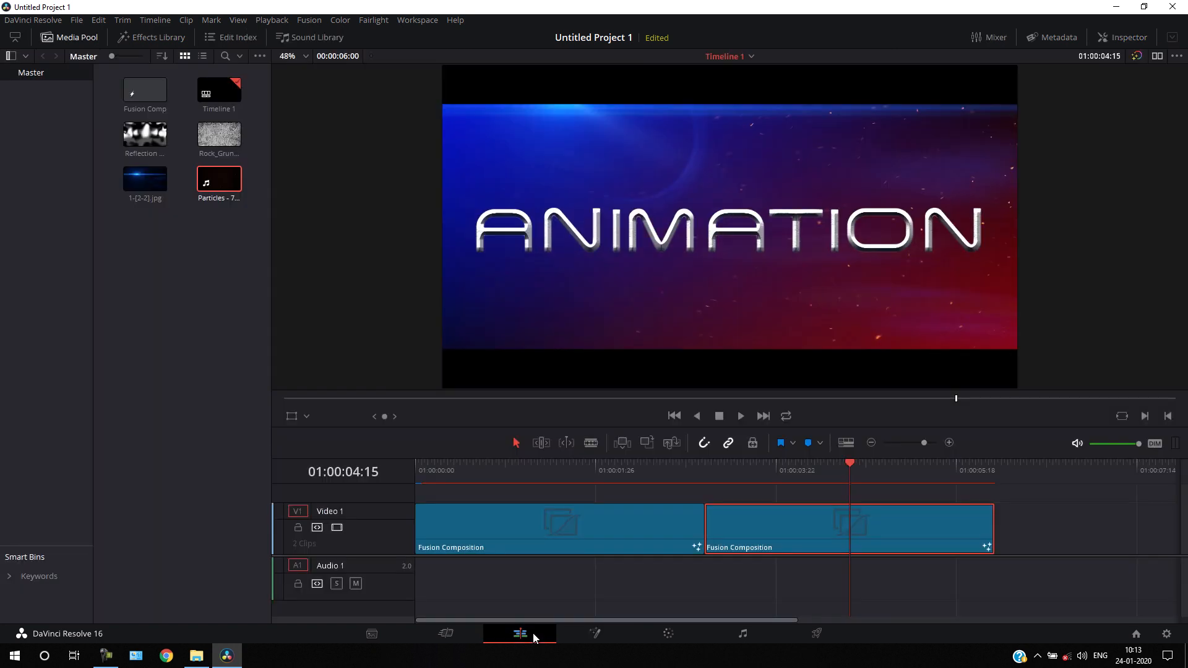
pyautogui.click(725, 490)
pyautogui.scroll(-2, 678, 542)
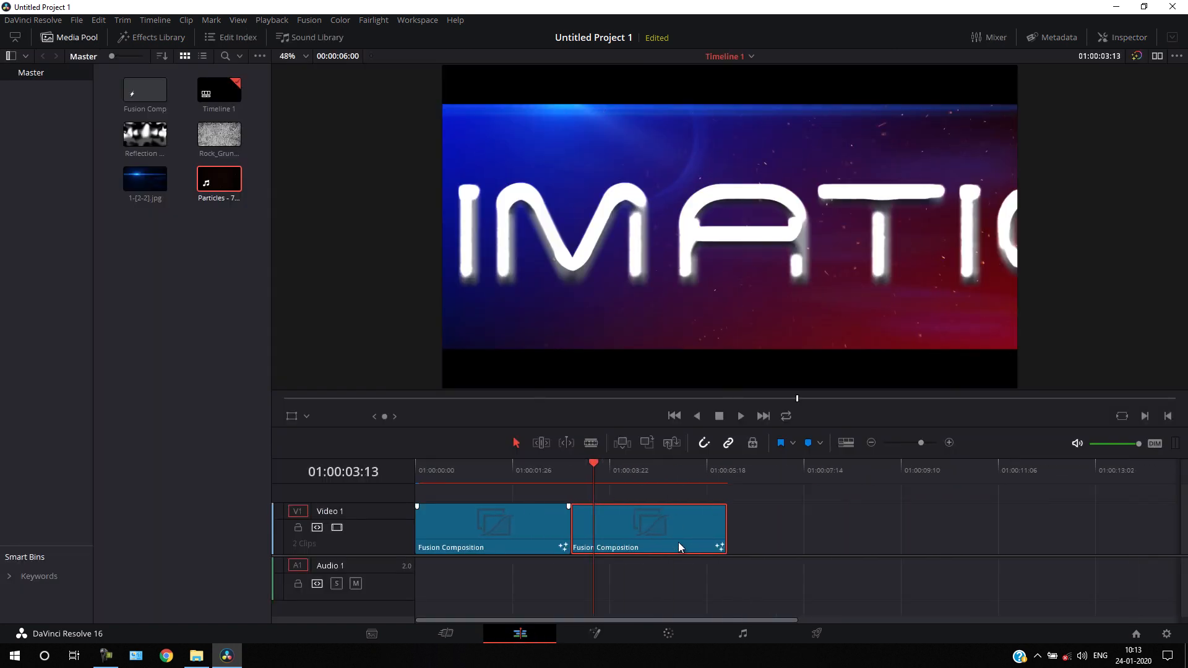
pyautogui.click(674, 416)
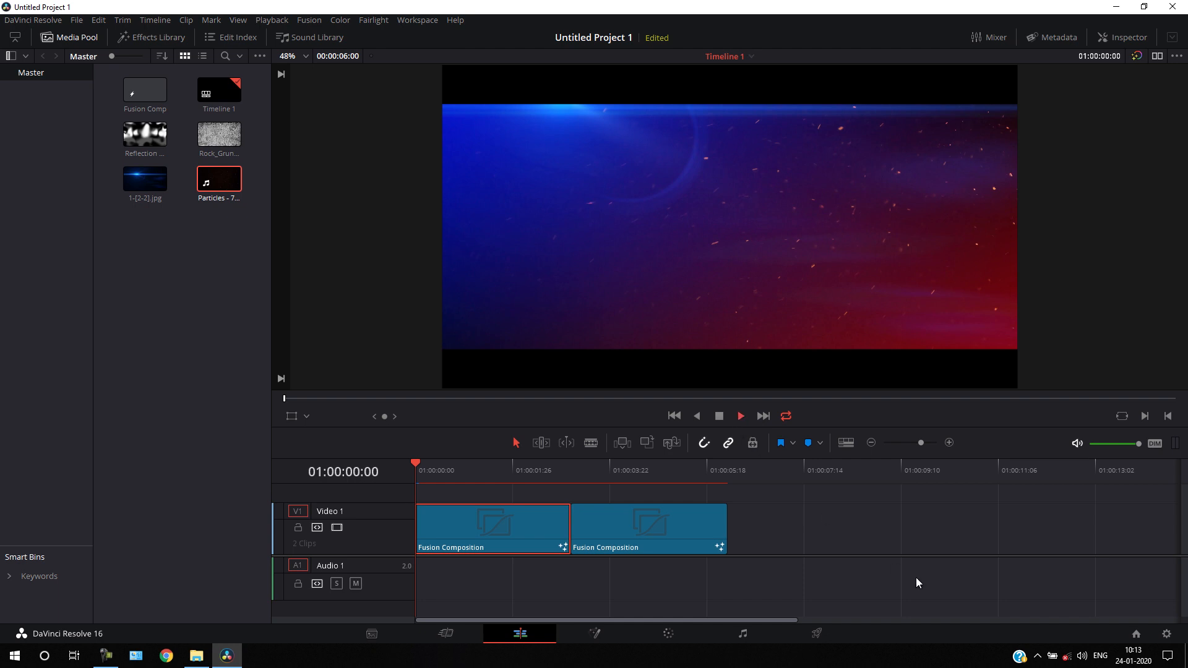
pyautogui.press('space')
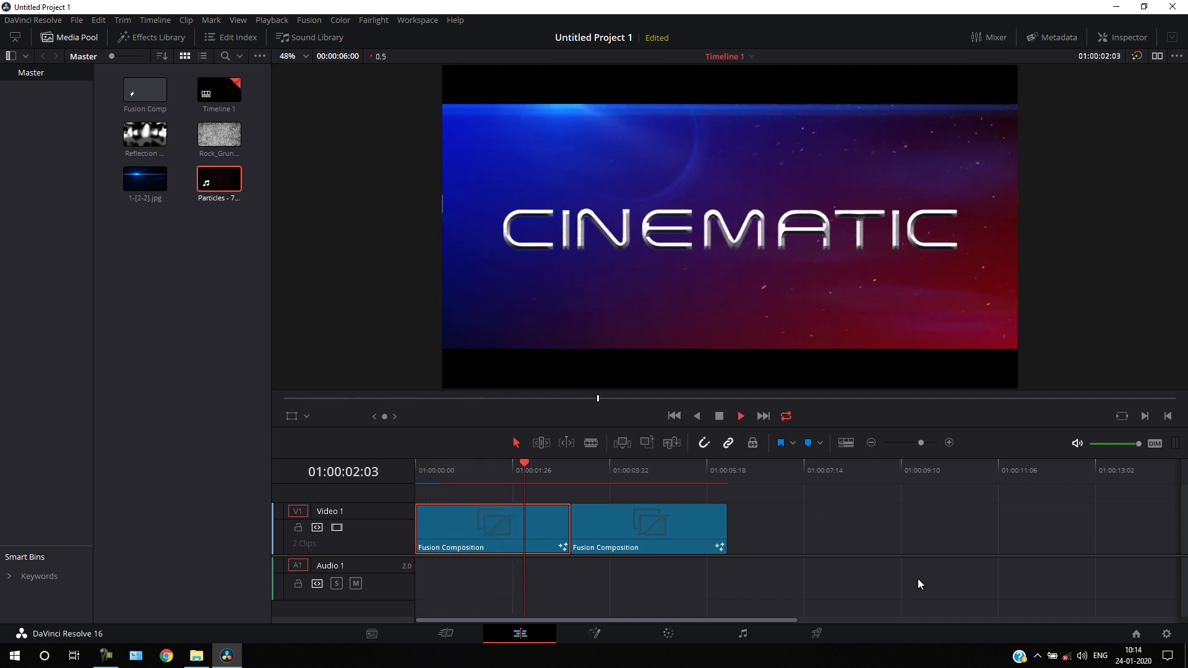